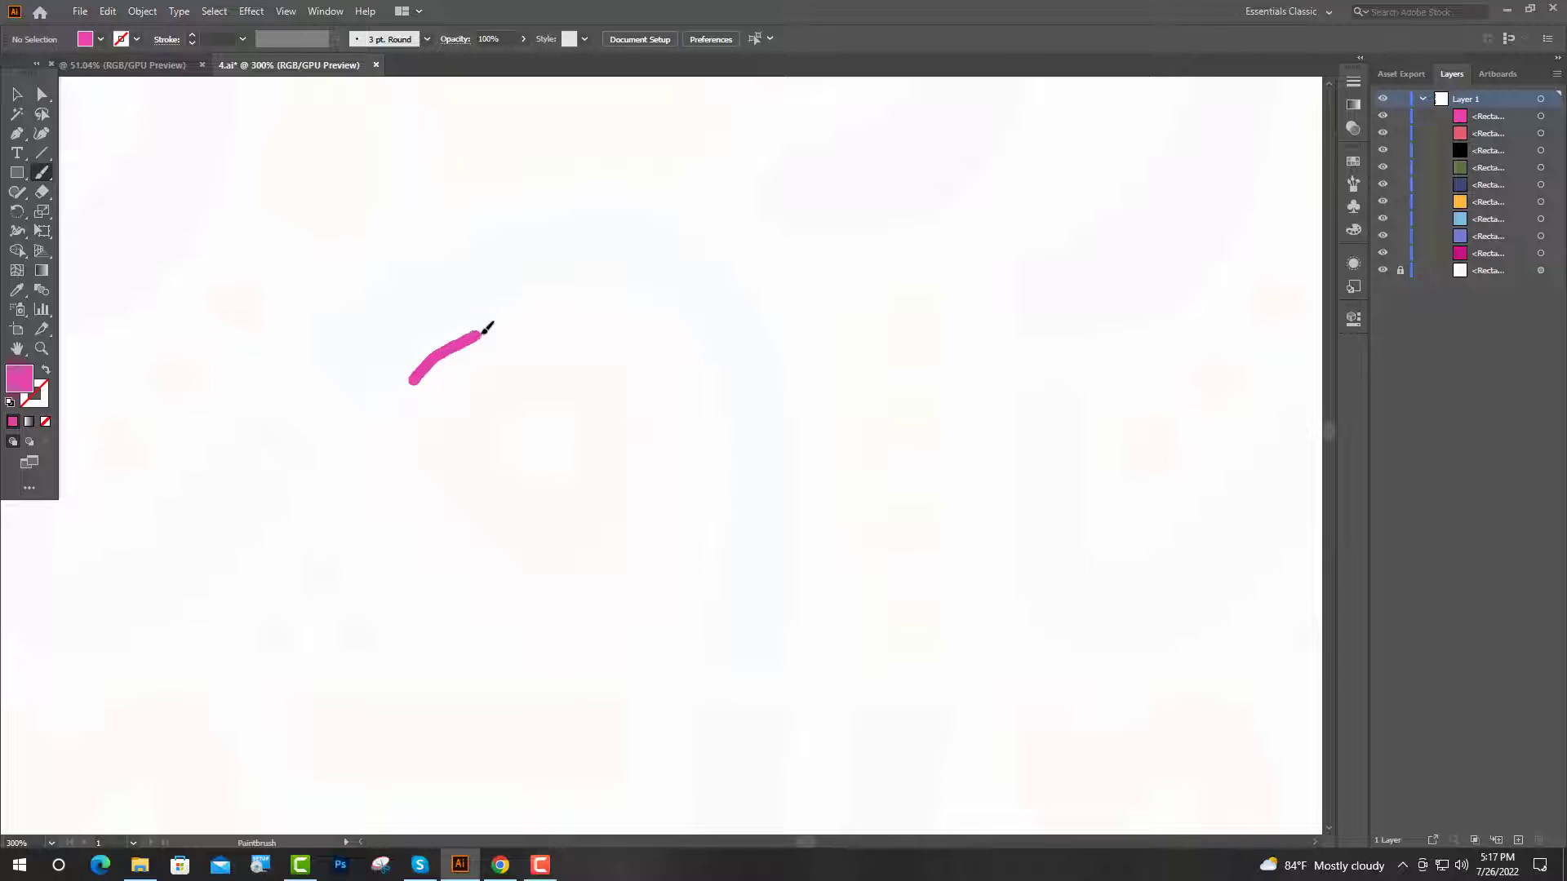
Paint a closed rounded blob outline about 97 by 104 px and swap its stroke to a solid pink fill
mouse_move(582, 298)
mouse_down()
mouse_move(618, 302)
mouse_move(546, 659)
mouse_move(452, 605)
mouse_move(385, 515)
mouse_move(371, 467)
mouse_up()
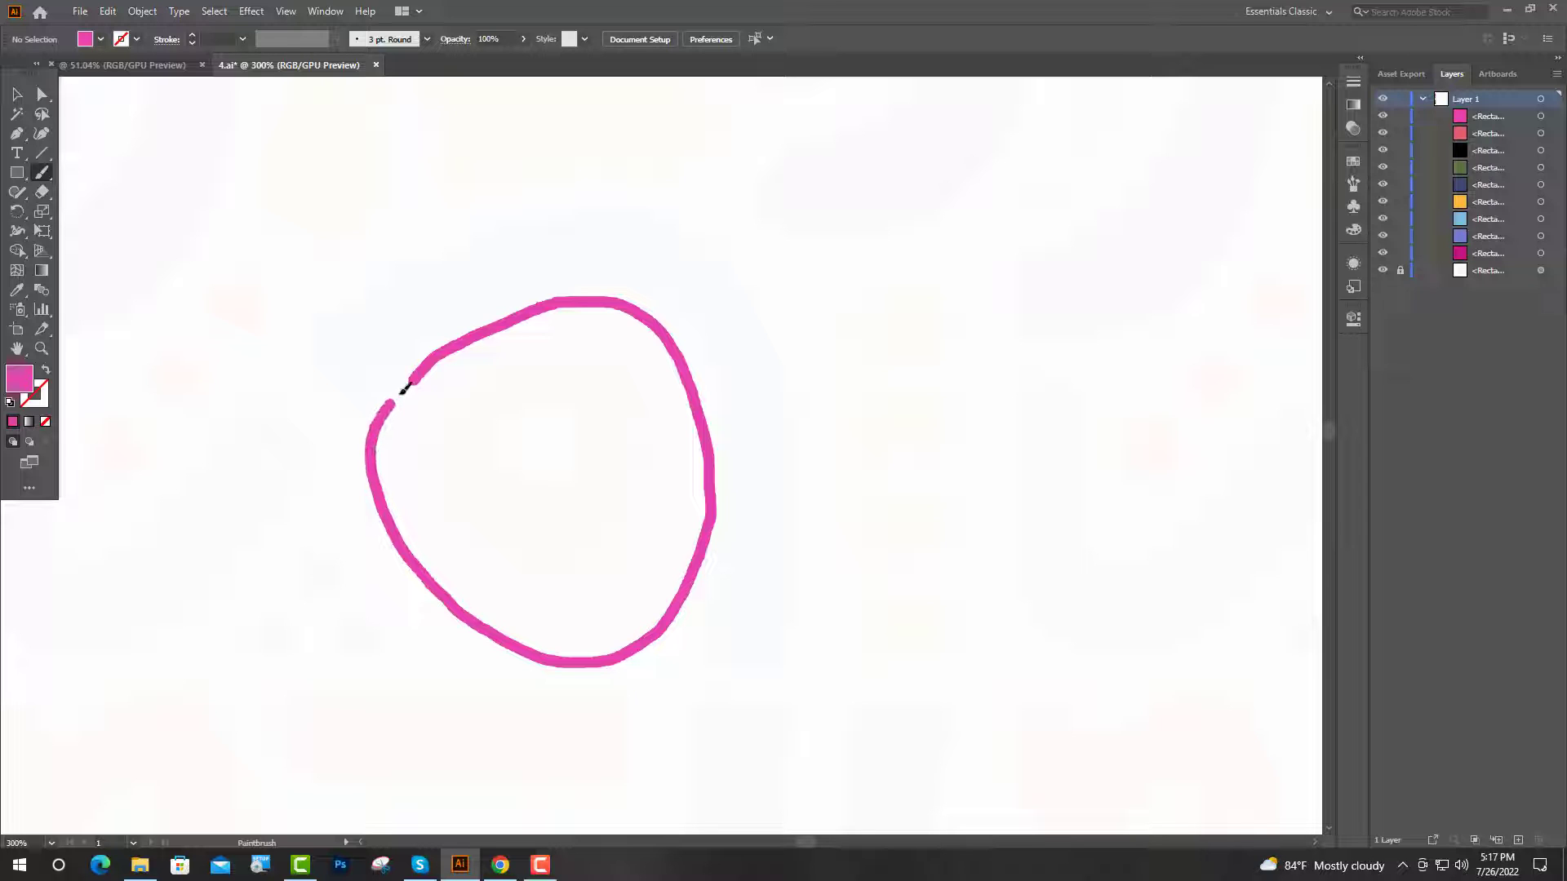
drag(405, 389, 413, 377)
key(v)
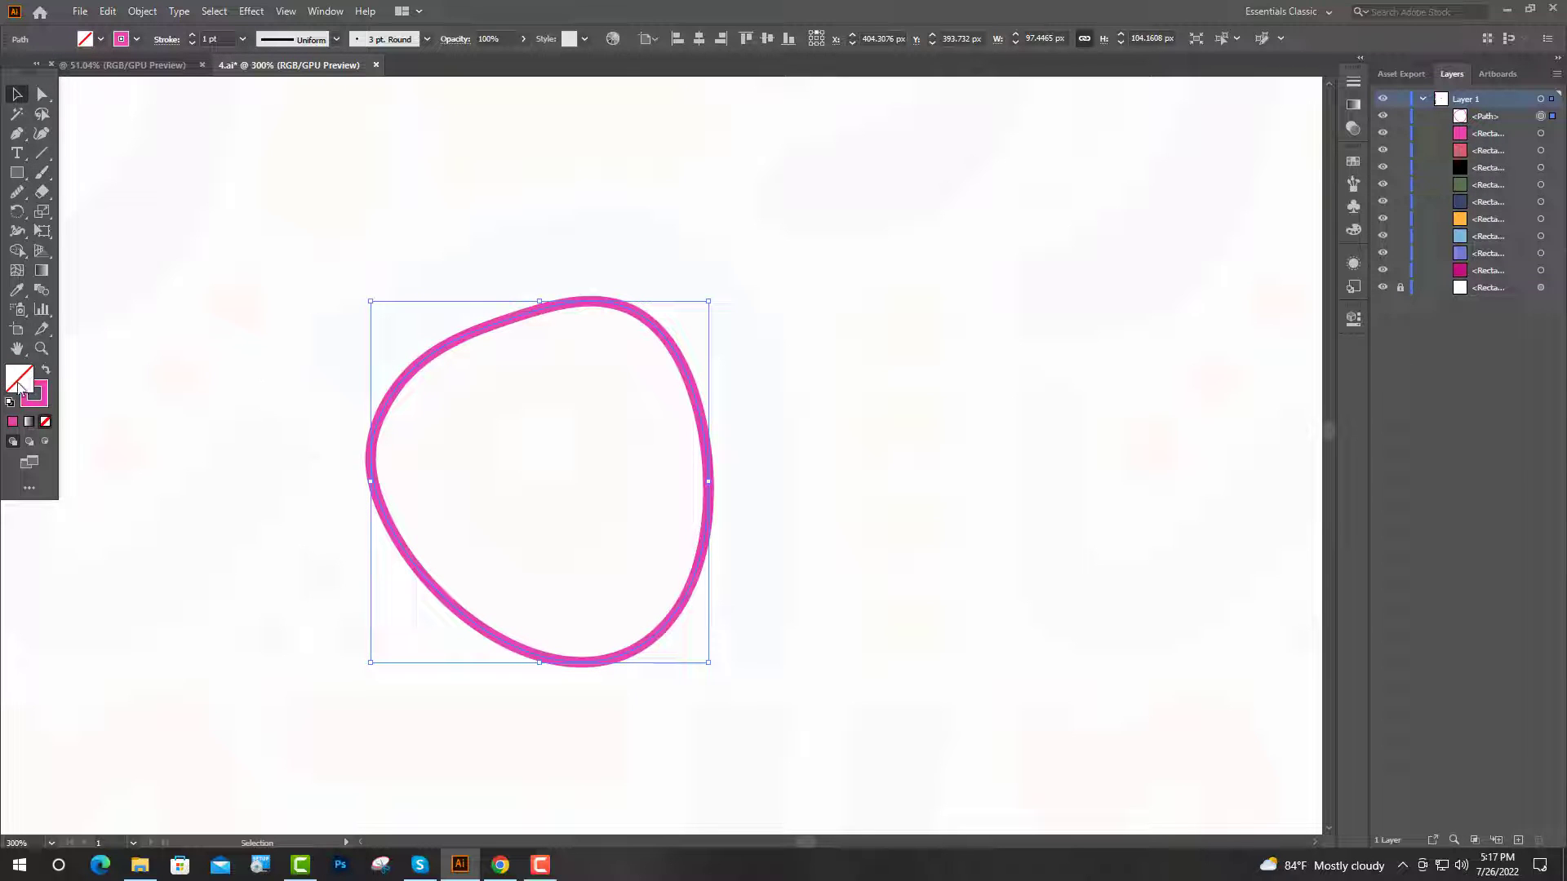
click(47, 372)
key(ctrl+equal)
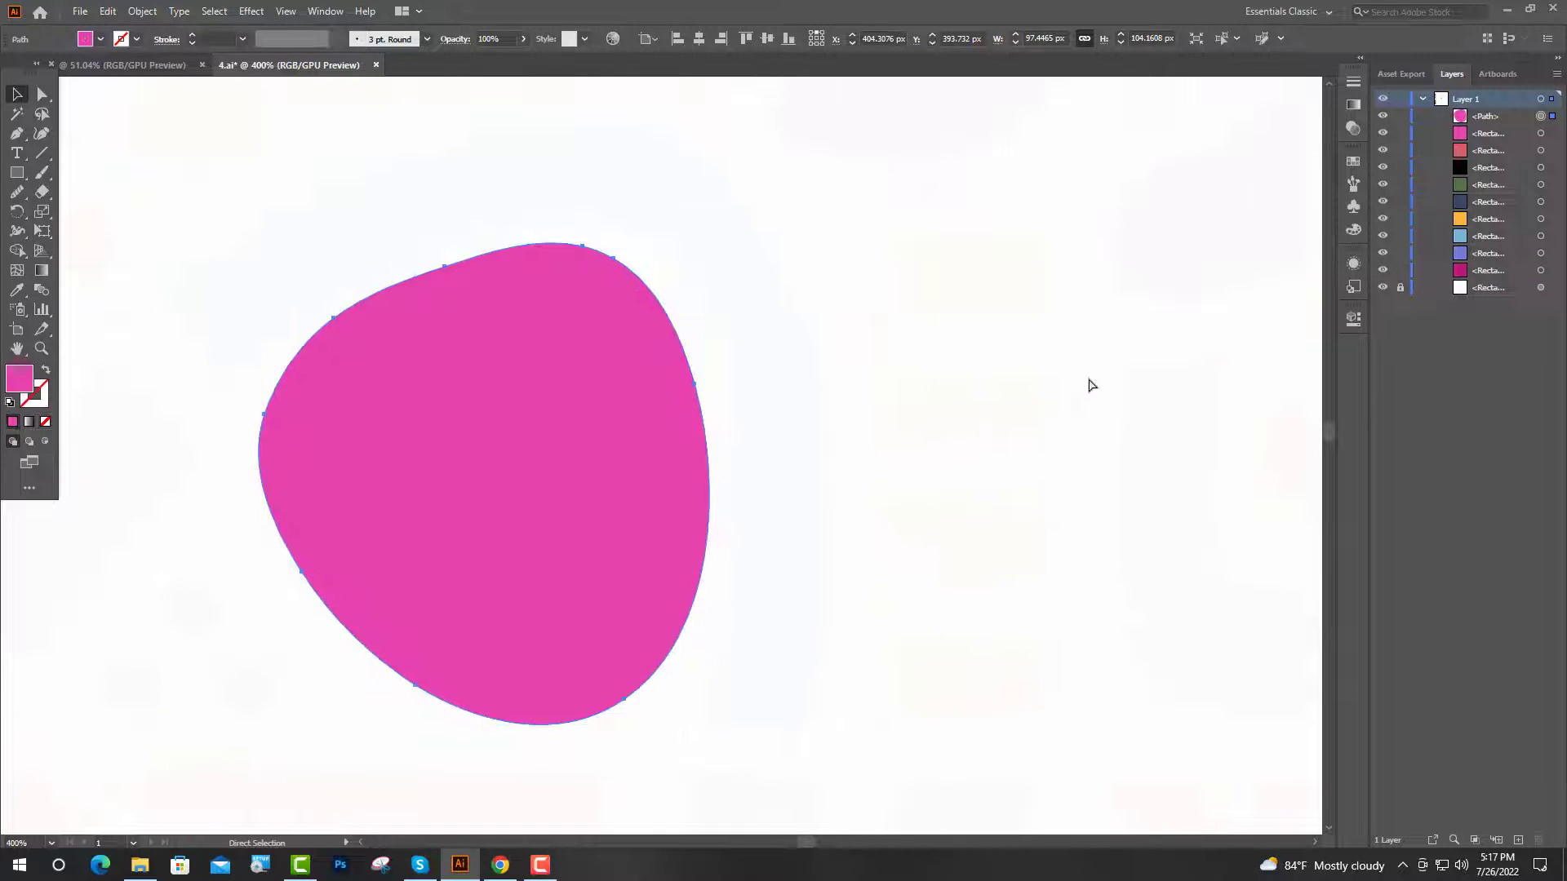
Duplicate the pink blob in place, shrink the copy about its centre to about 58 by 62 px and colour it dark magenta
key(ctrl+c)
key(ctrl+f)
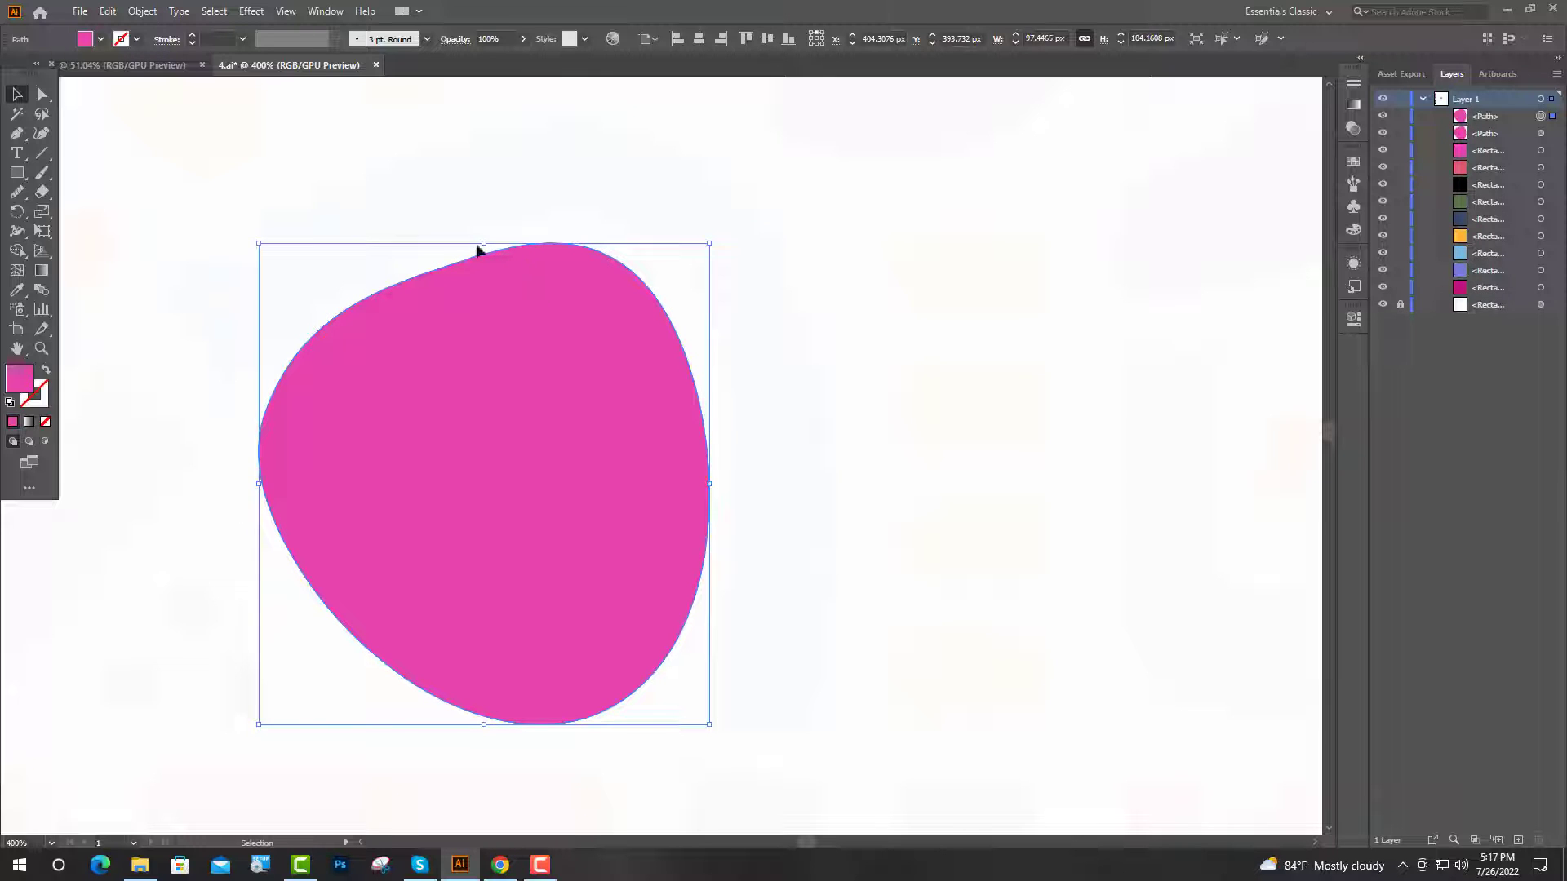
drag(483, 245, 490, 340)
key(ctrl+1)
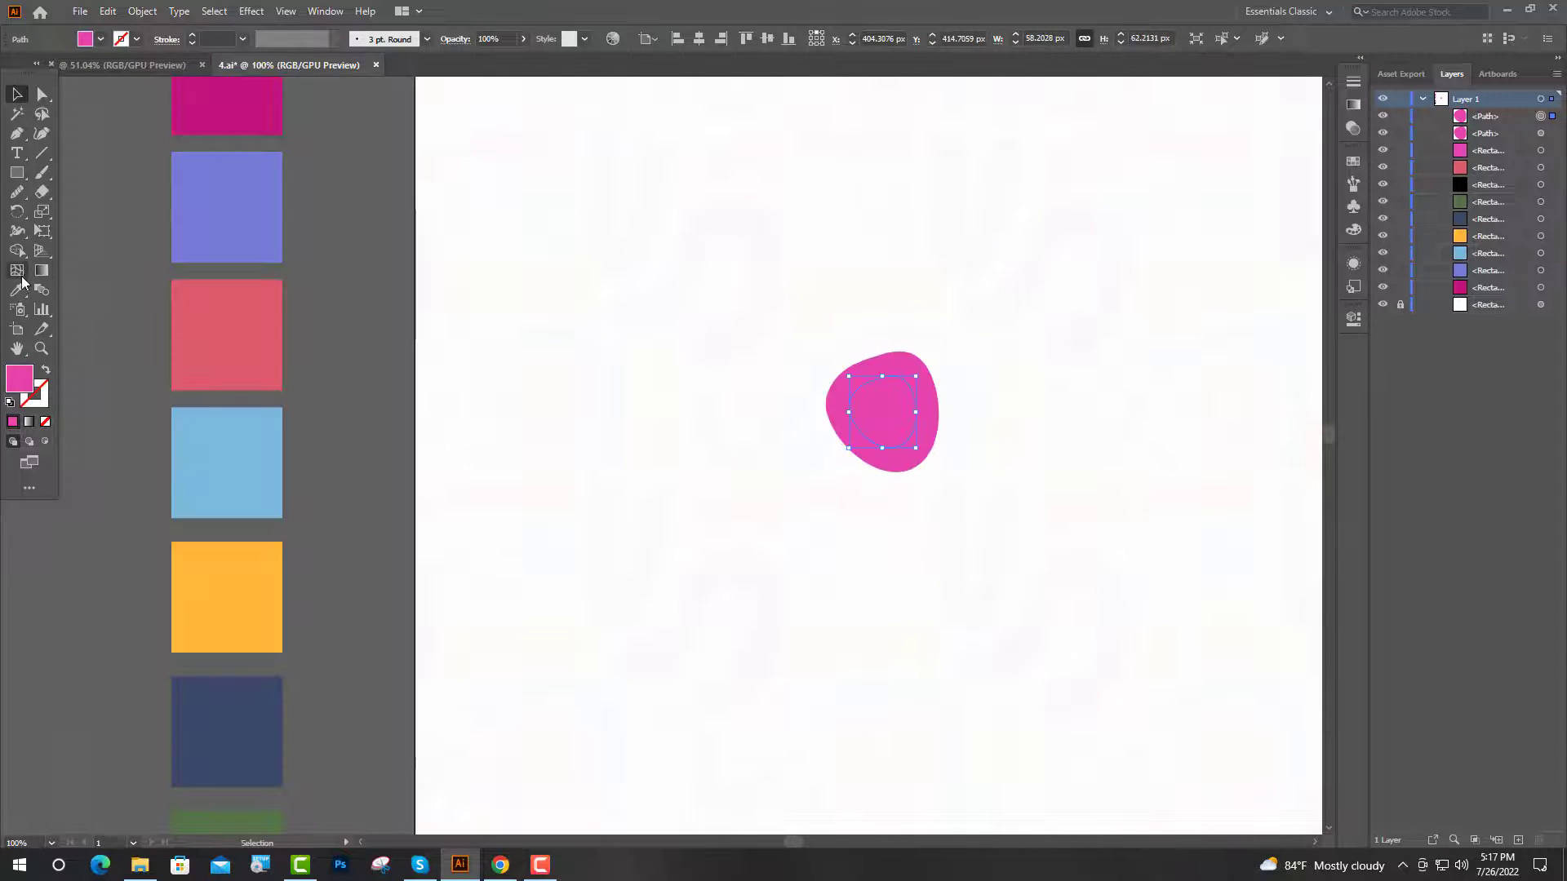
key(i)
click(217, 101)
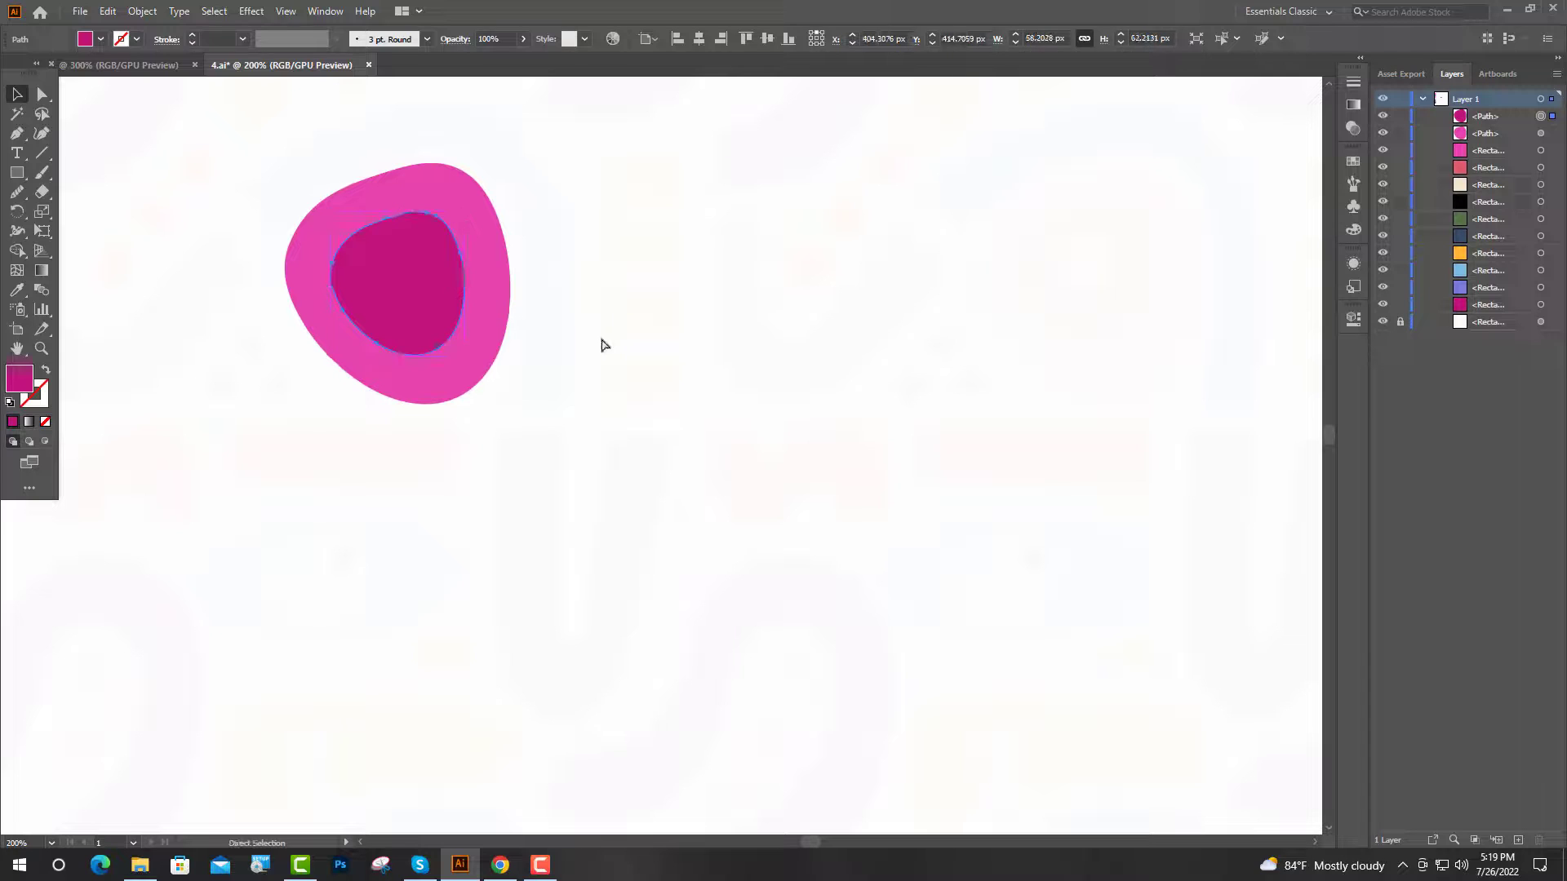
Duplicate the magenta shape in place, shrink the copy about its centre to about 20 by 22 px and colour it cream
key(ctrl+c)
key(ctrl+f)
drag(397, 212, 401, 260)
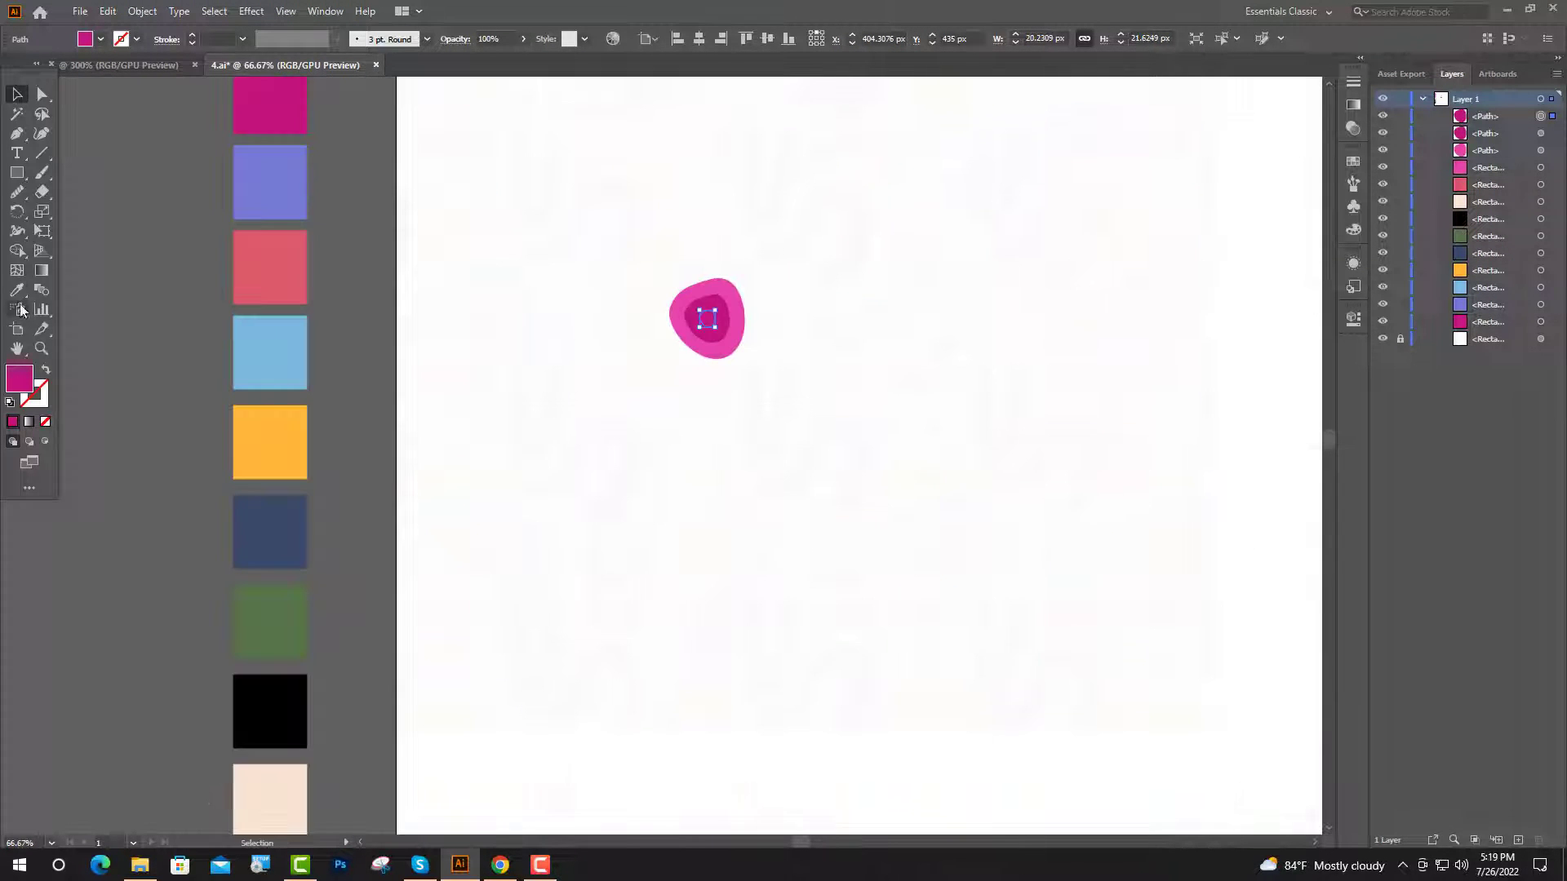
click(16, 290)
click(264, 816)
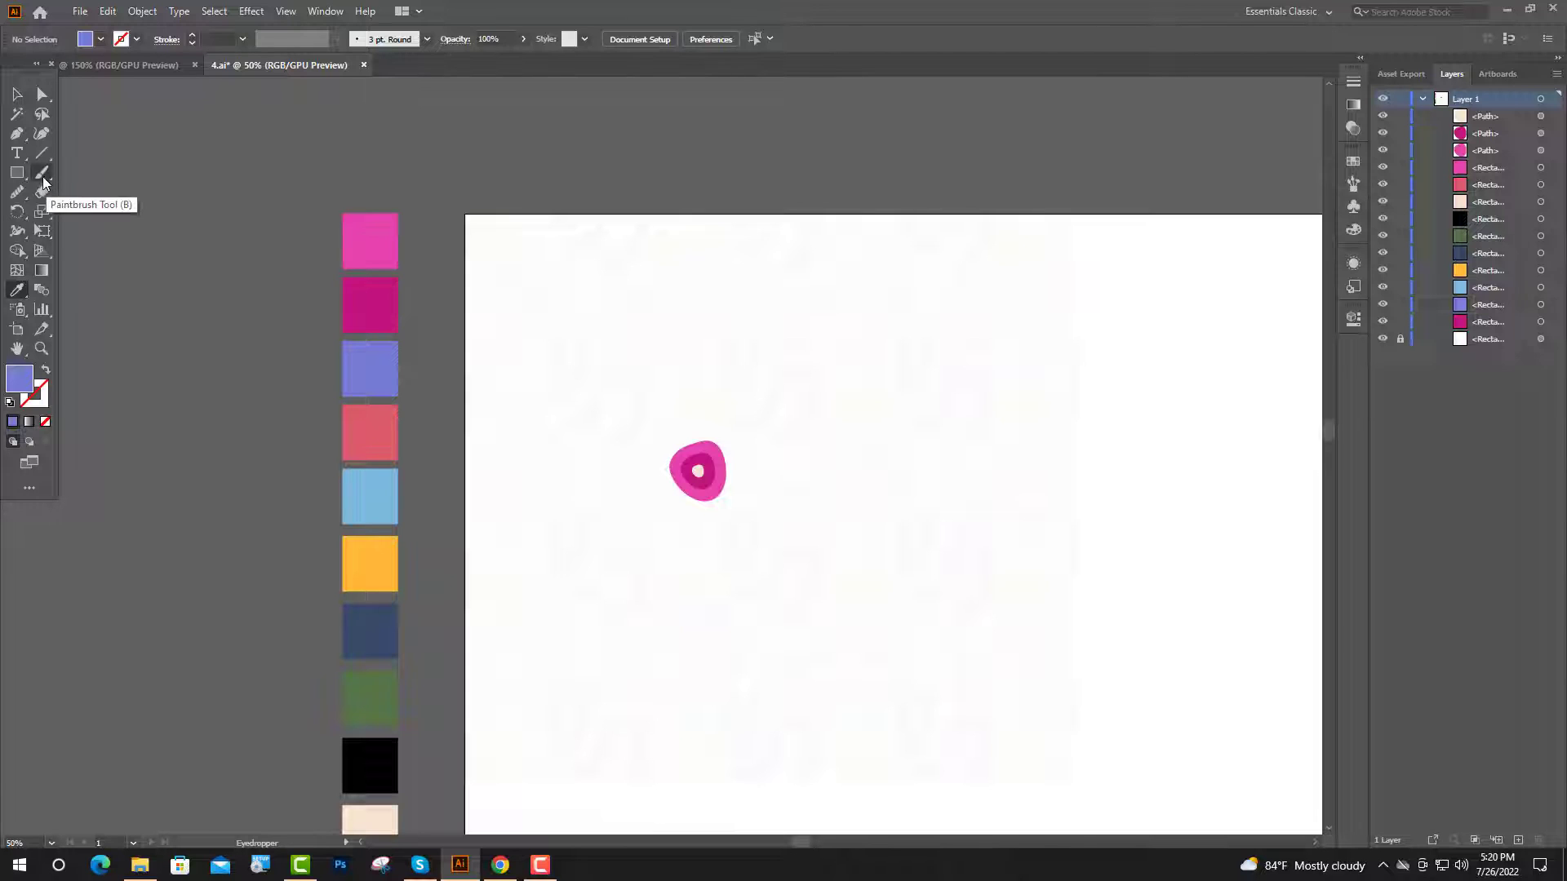
Paint a closed curved band arching over the top and right side of the blob and turn its periwinkle stroke into a fill
click(43, 178)
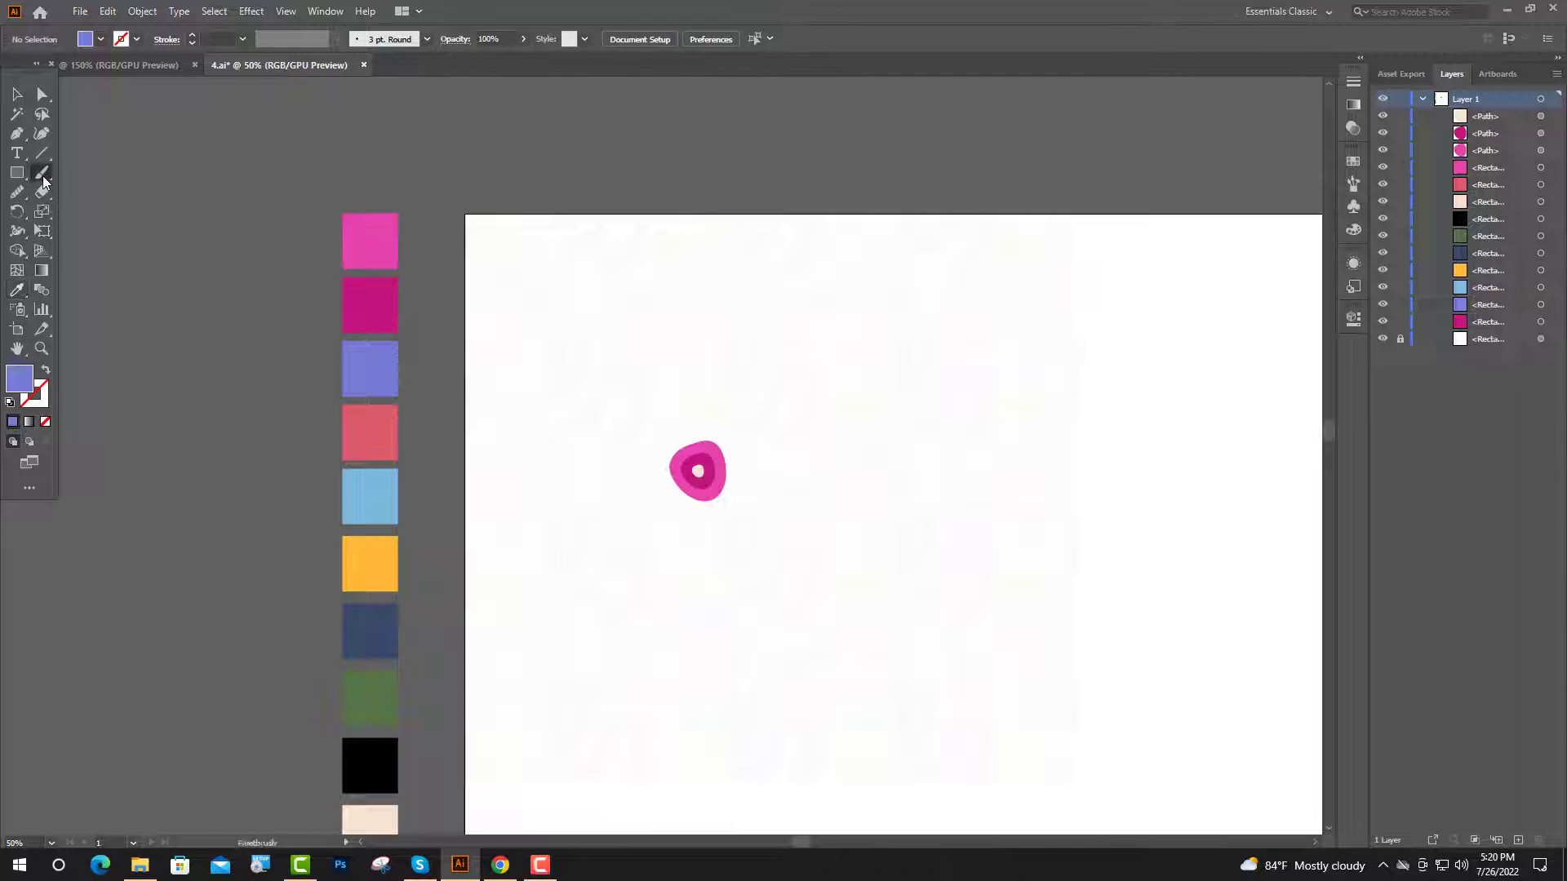
scroll(710, 445, up, 5)
drag(454, 530, 444, 512)
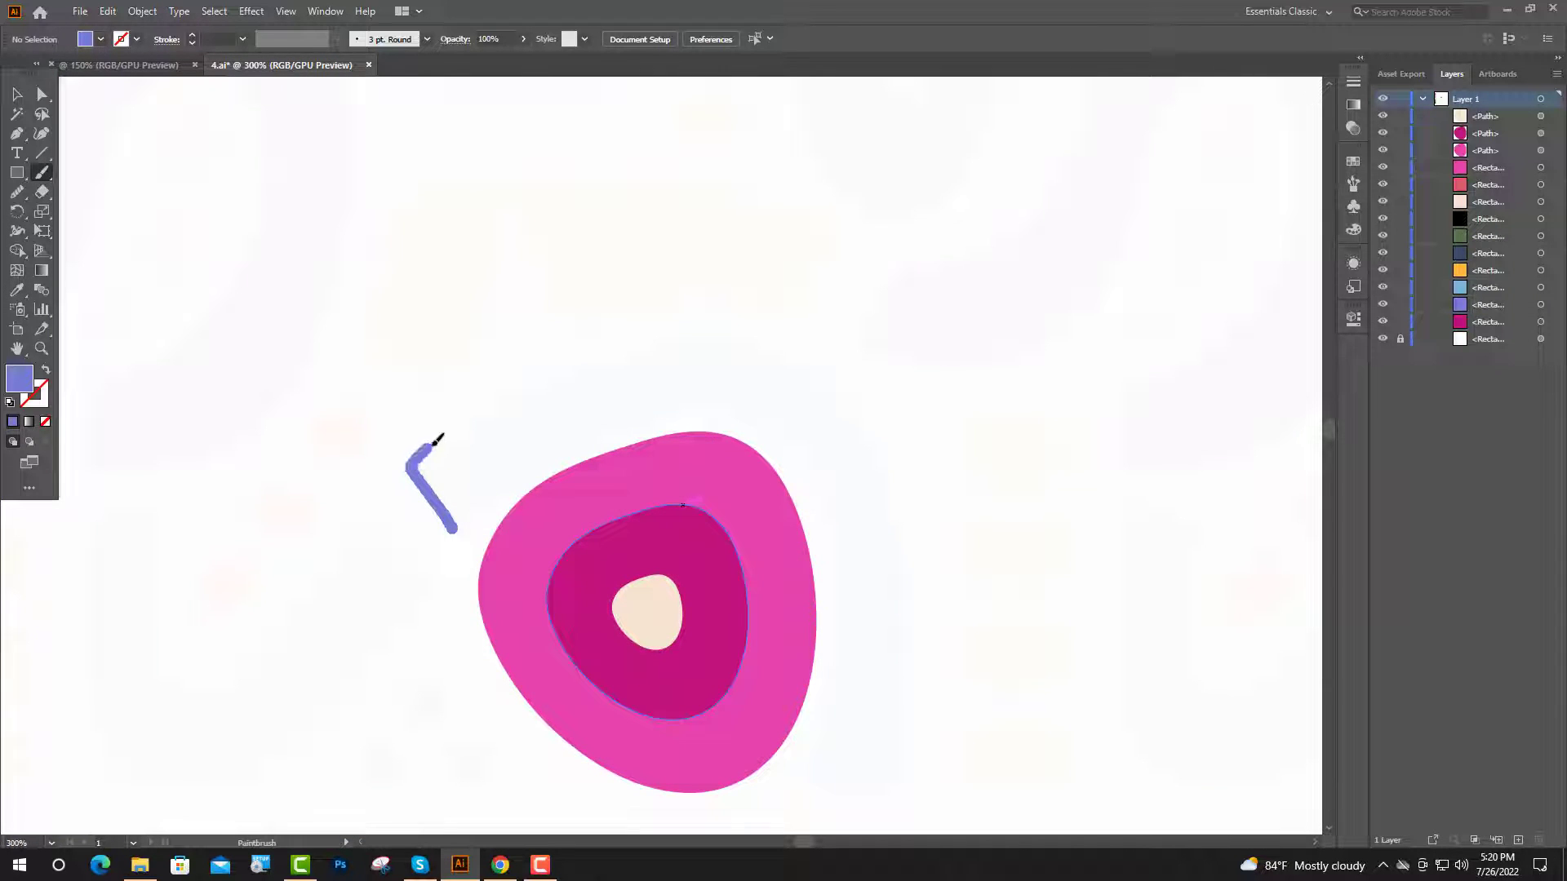
mouse_move(476, 414)
mouse_down()
mouse_move(901, 555)
mouse_move(905, 642)
mouse_move(774, 428)
mouse_move(666, 407)
mouse_move(575, 447)
mouse_up()
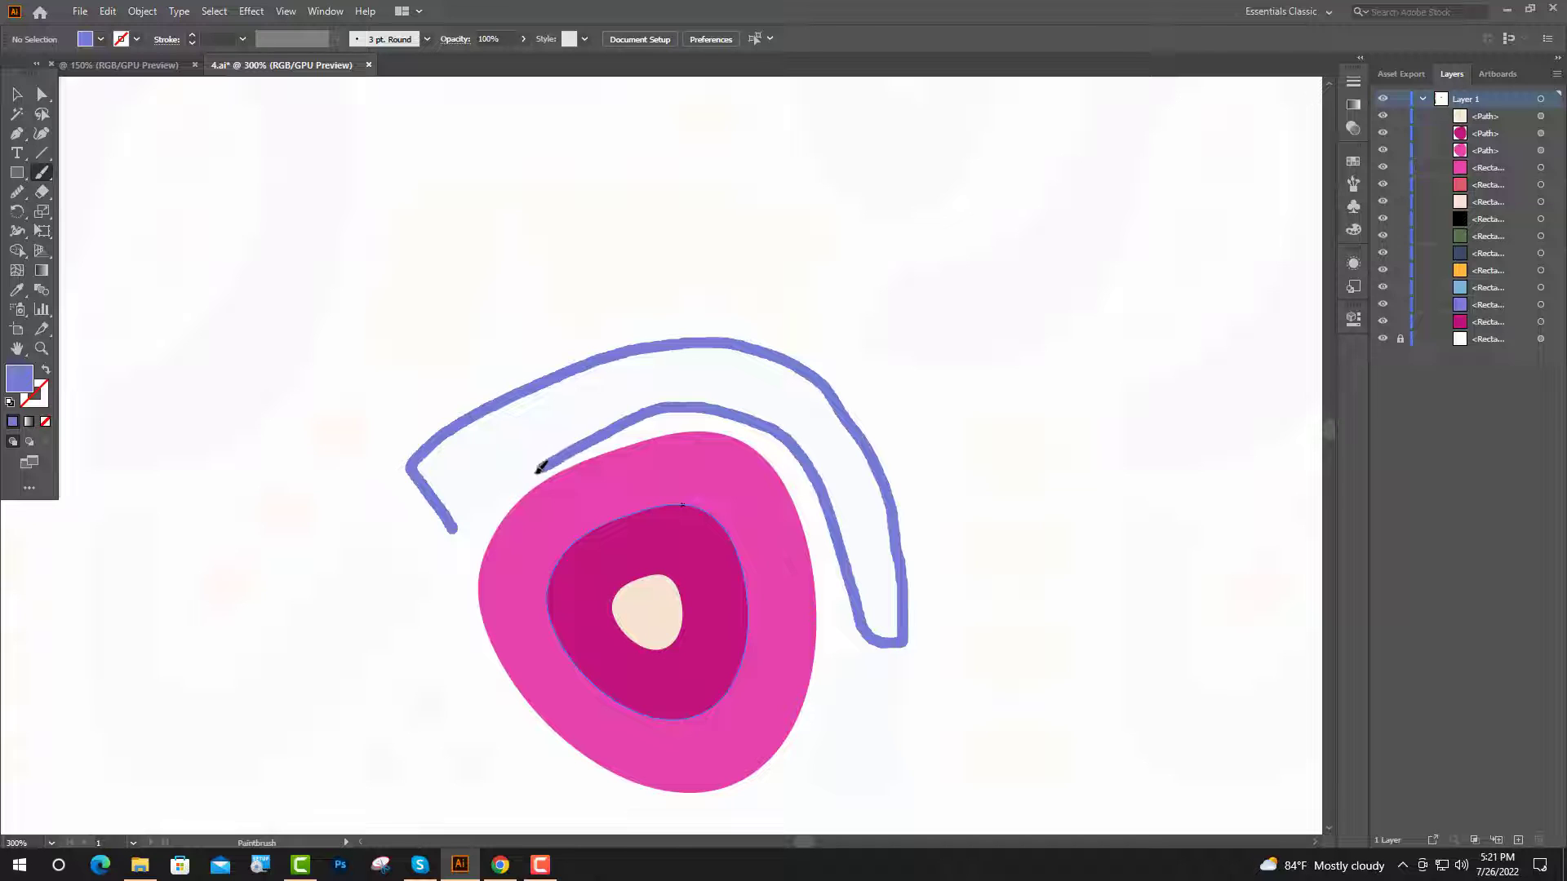
drag(465, 515, 449, 521)
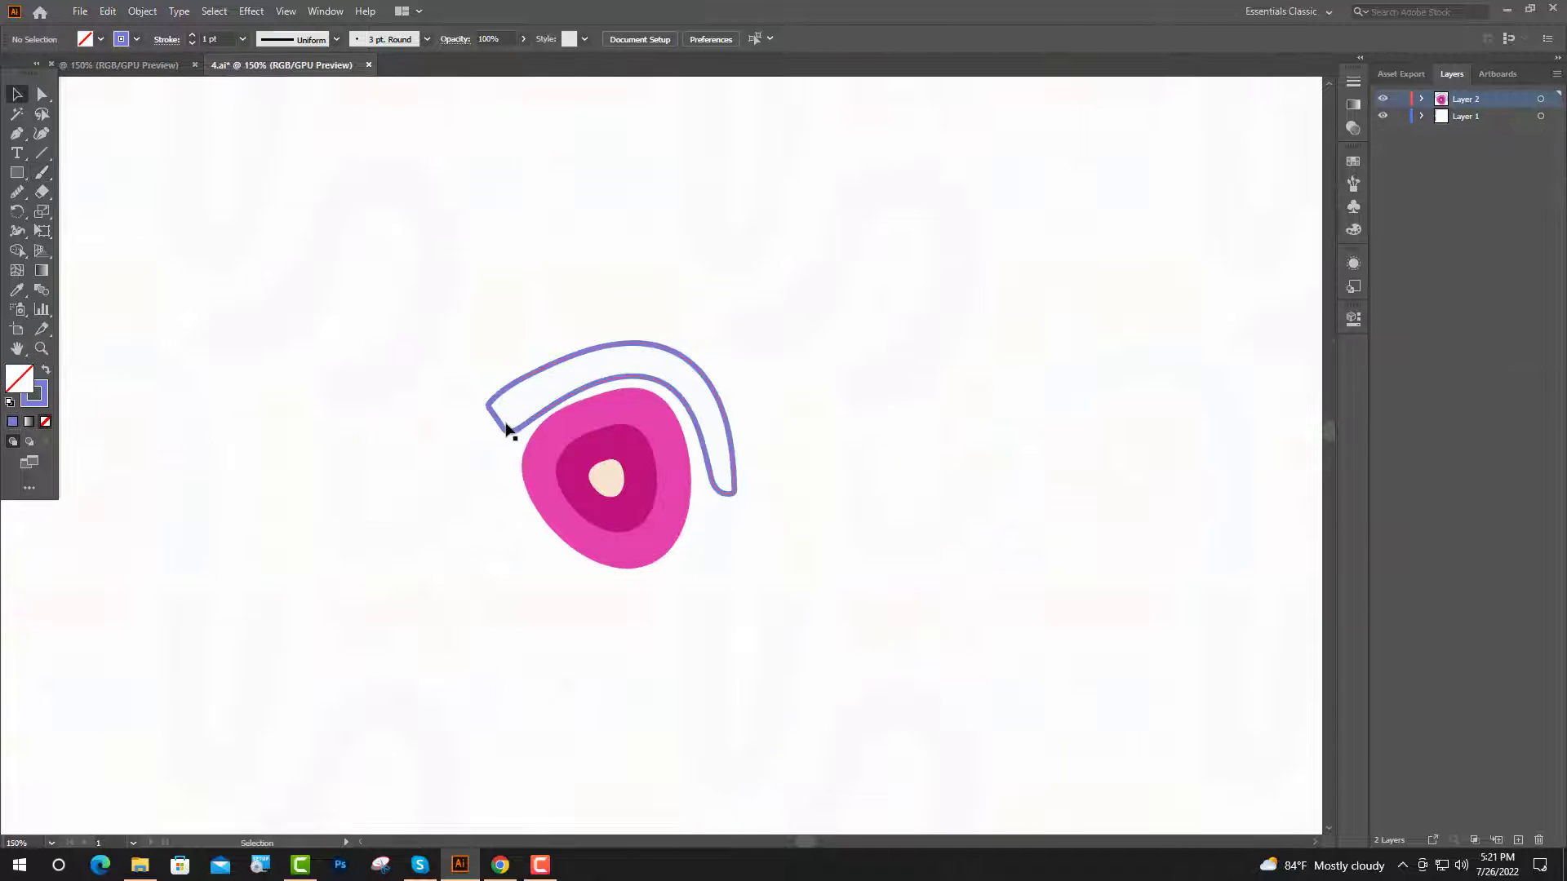
click(506, 430)
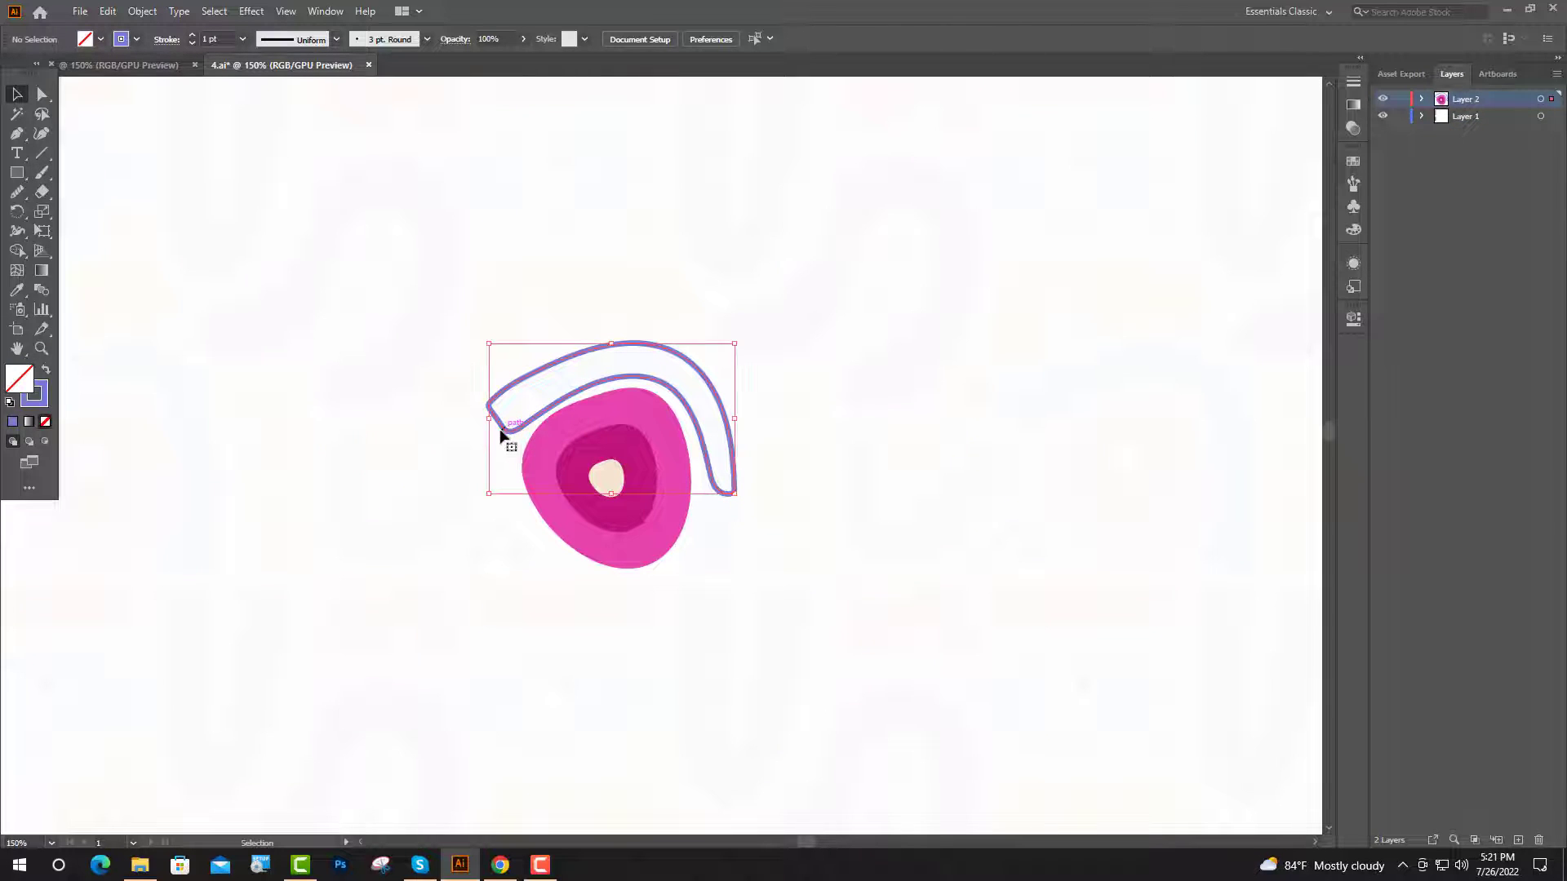
click(45, 373)
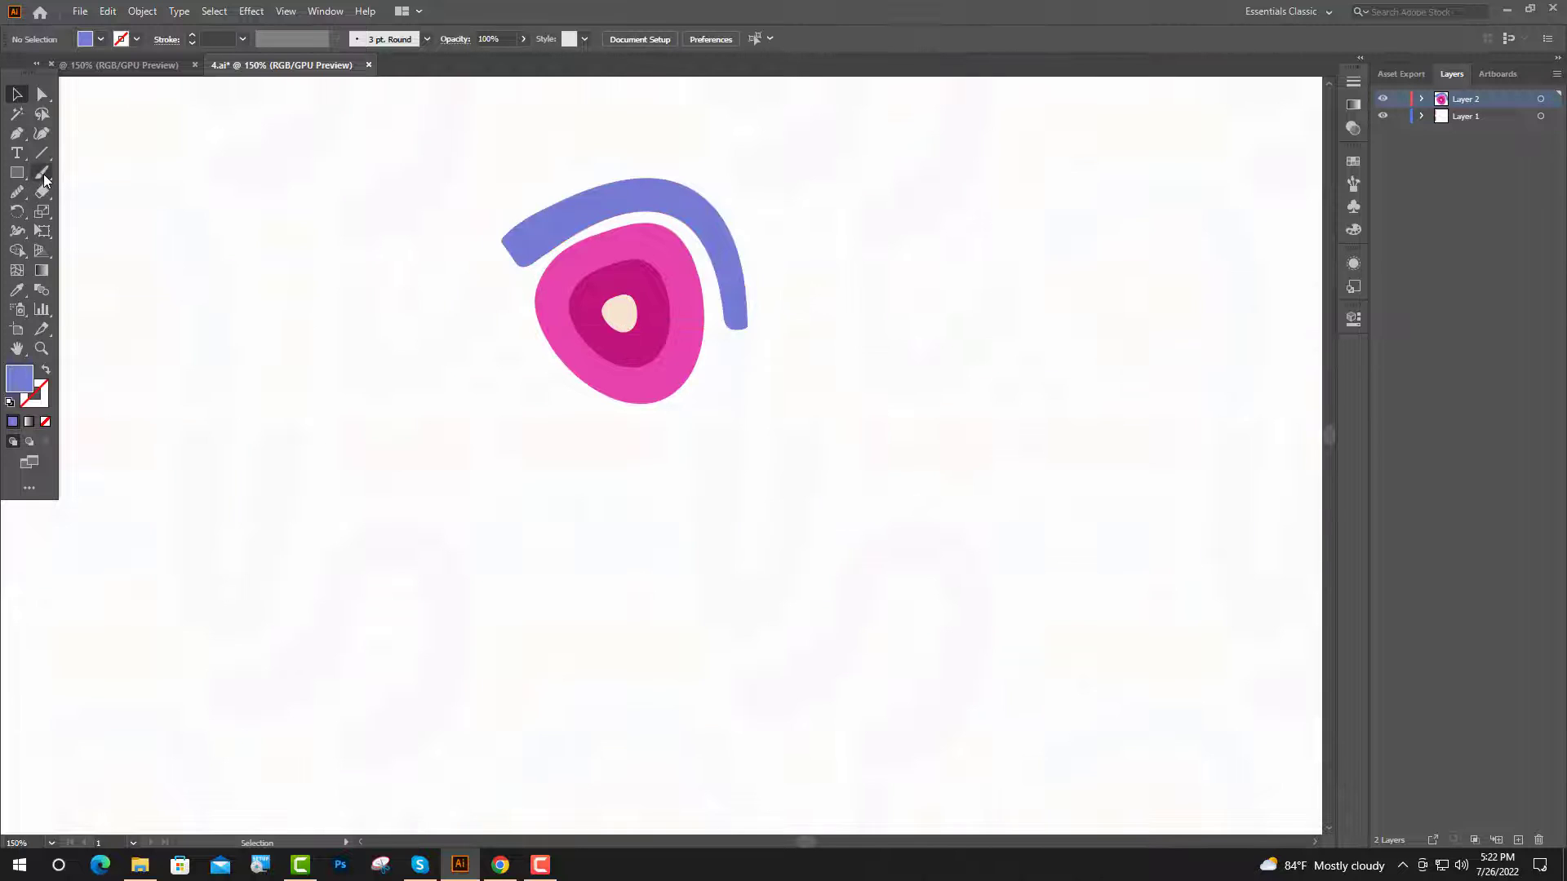
Paint a closed horizontal bar about 103 by 26 px below the blob and fill it with the coral red palette colour
click(43, 173)
scroll(588, 454, up, 3)
mouse_move(329, 372)
mouse_down()
mouse_move(788, 362)
mouse_move(790, 475)
mouse_move(374, 486)
mouse_move(334, 466)
mouse_move(334, 363)
mouse_up()
key(v)
key(ctrl+0)
click(16, 290)
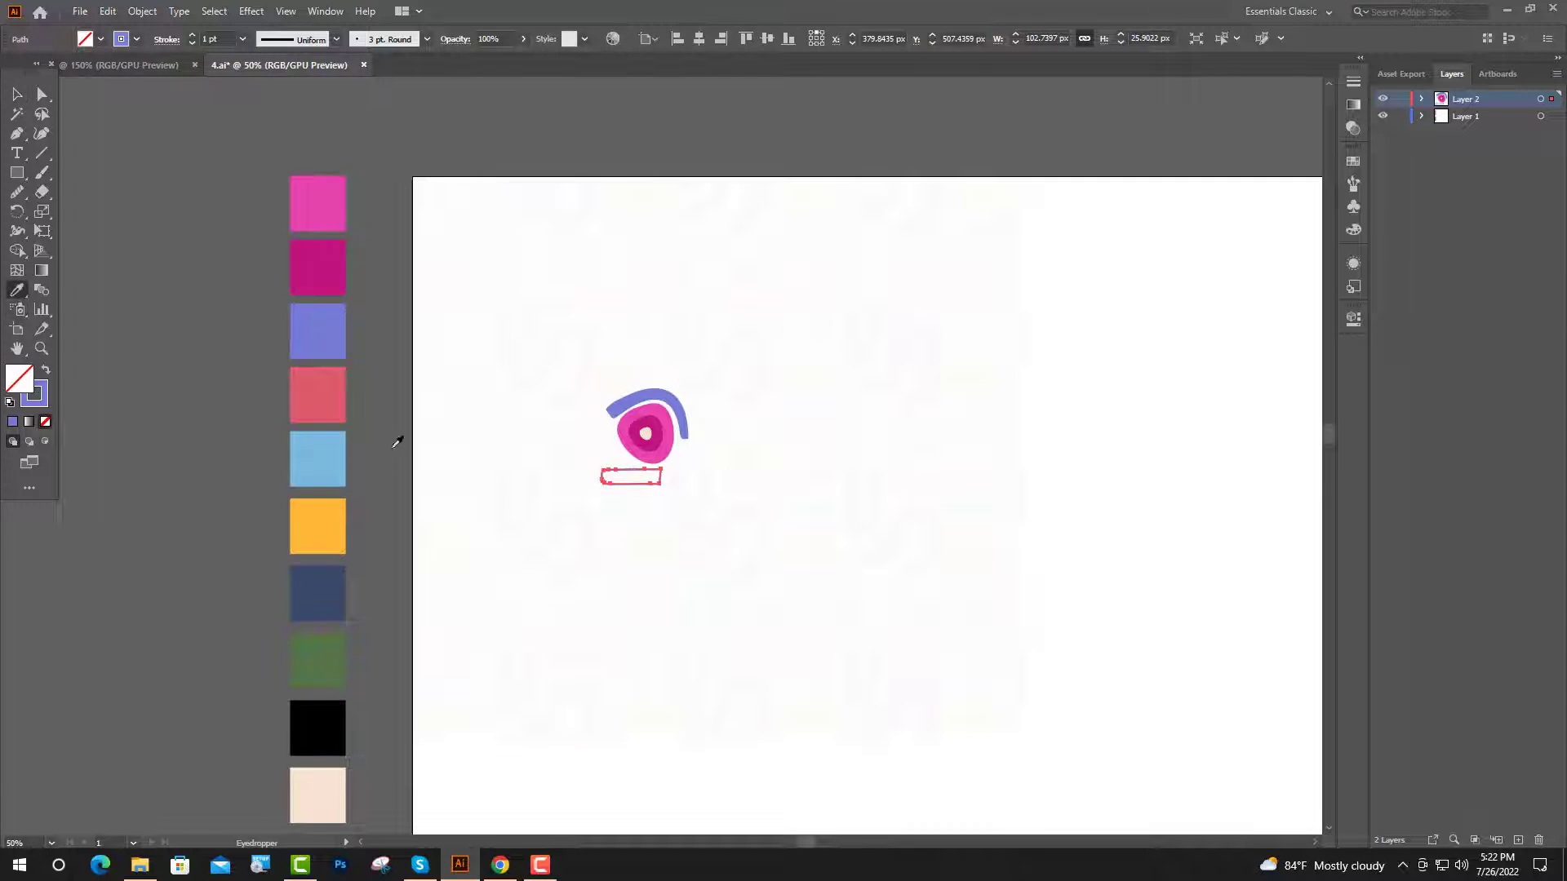
scroll(395, 437, down, 2)
click(327, 314)
click(17, 94)
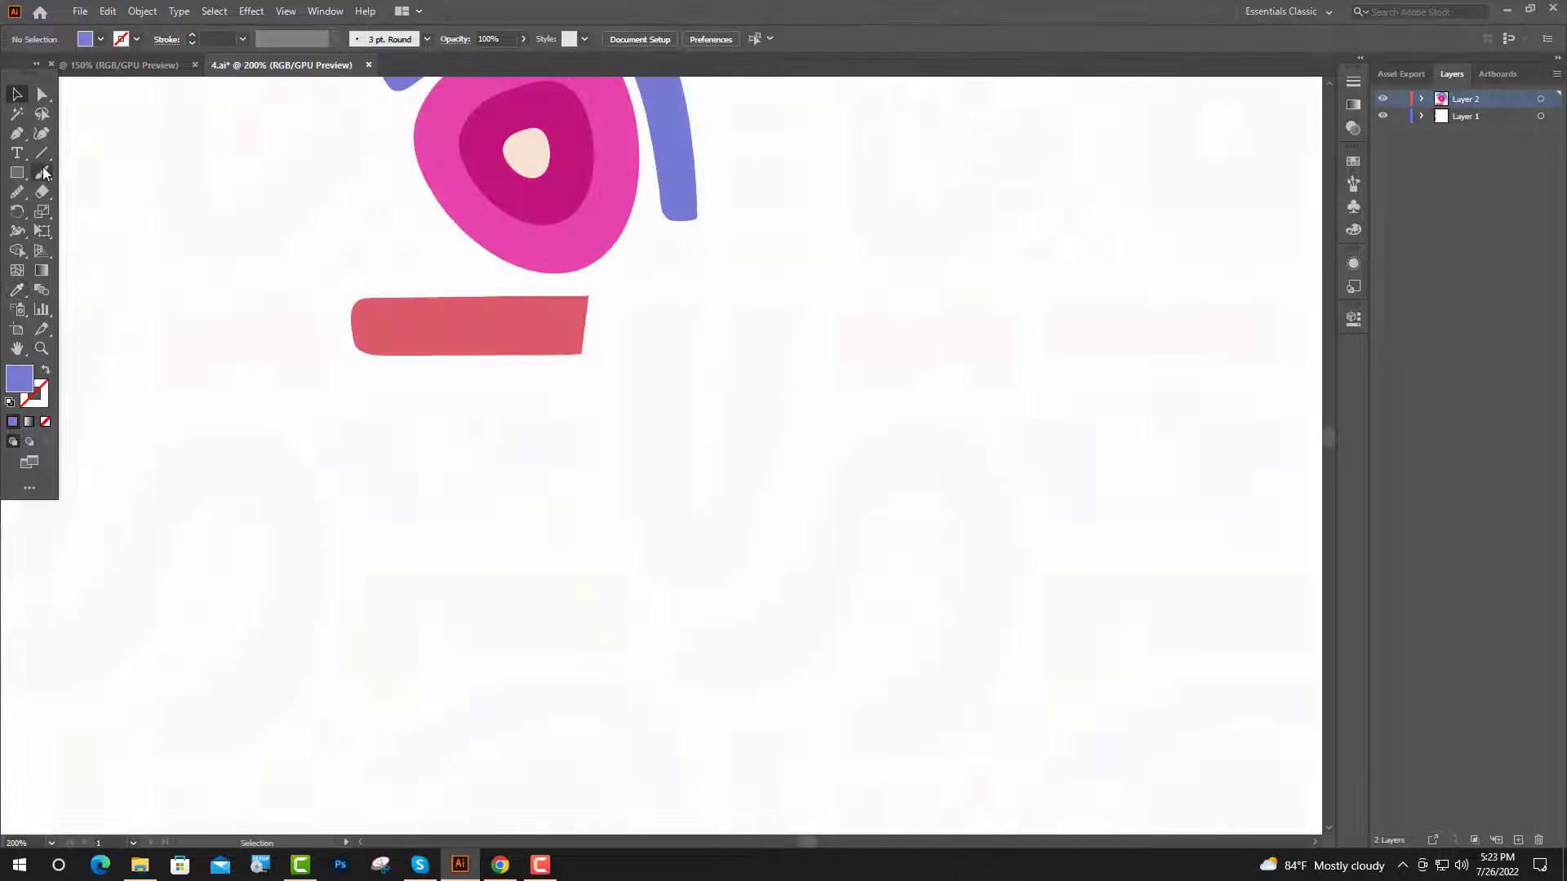
Paint a closed U shape about 76 by 125 px right of the coral bar and fill it with the navy palette colour
click(42, 172)
mouse_move(695, 304)
mouse_down()
mouse_move(685, 434)
mouse_move(736, 405)
mouse_move(738, 308)
mouse_move(795, 306)
mouse_move(757, 529)
mouse_up()
mouse_move(674, 585)
mouse_down()
mouse_move(637, 540)
mouse_move(626, 472)
mouse_move(648, 297)
mouse_up()
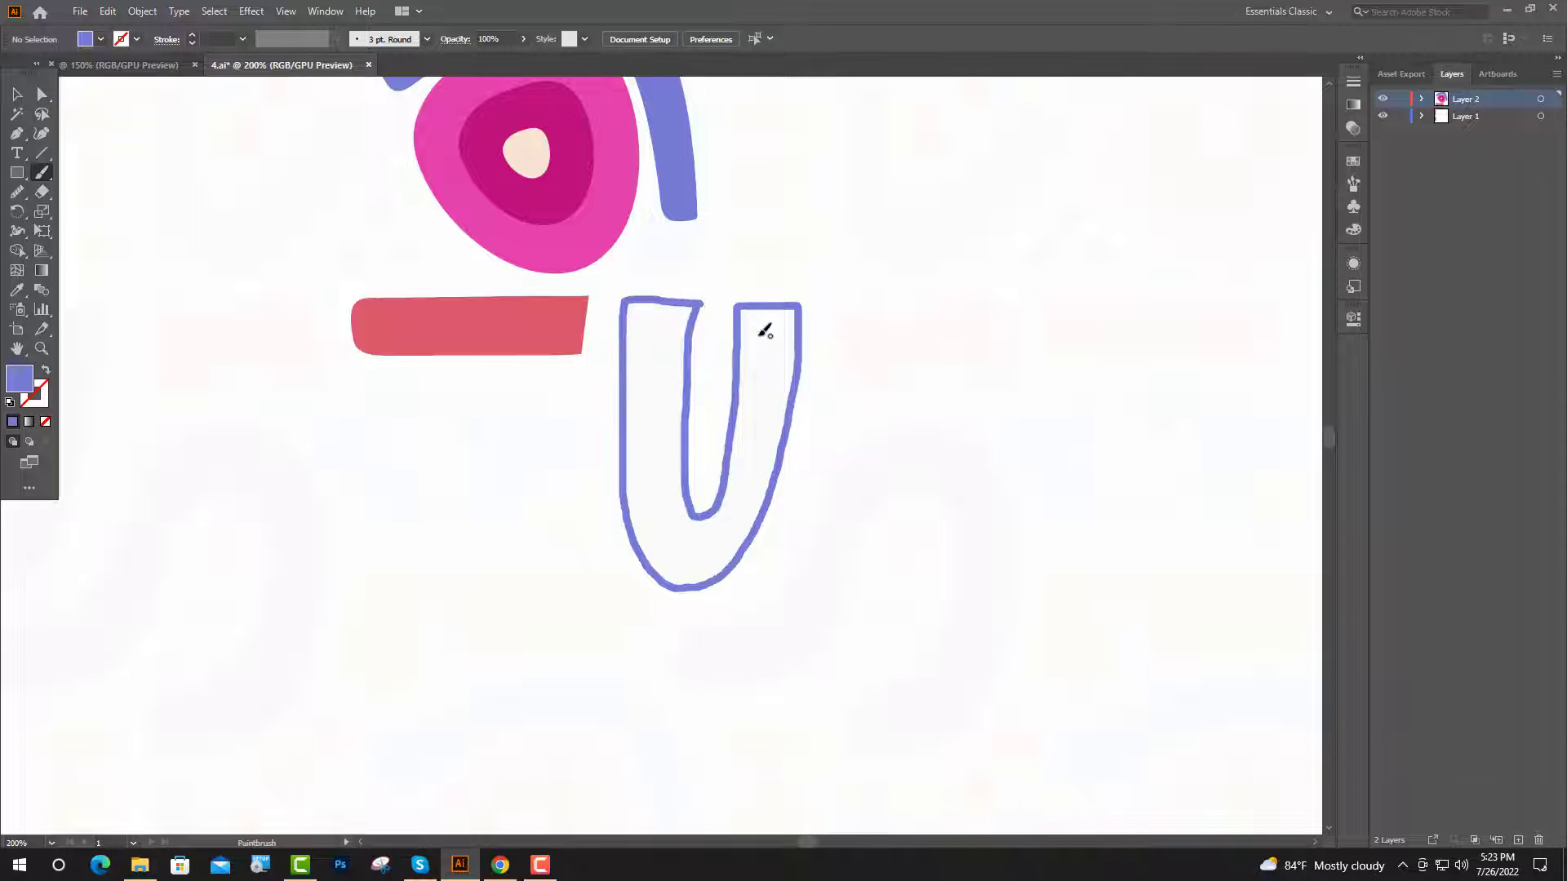
drag(786, 470, 952, 531)
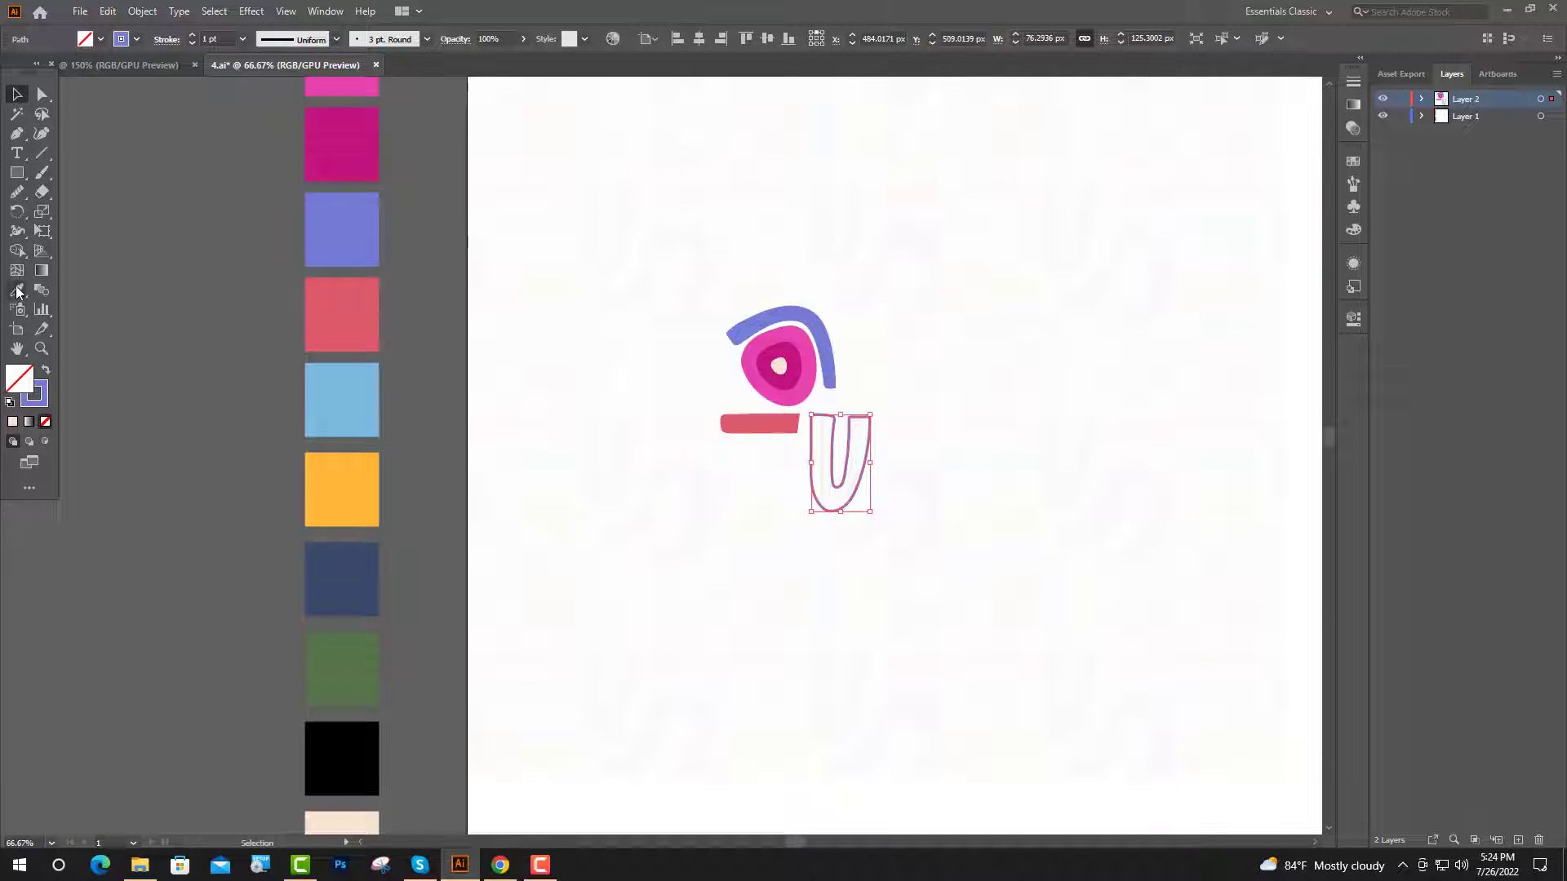
click(16, 289)
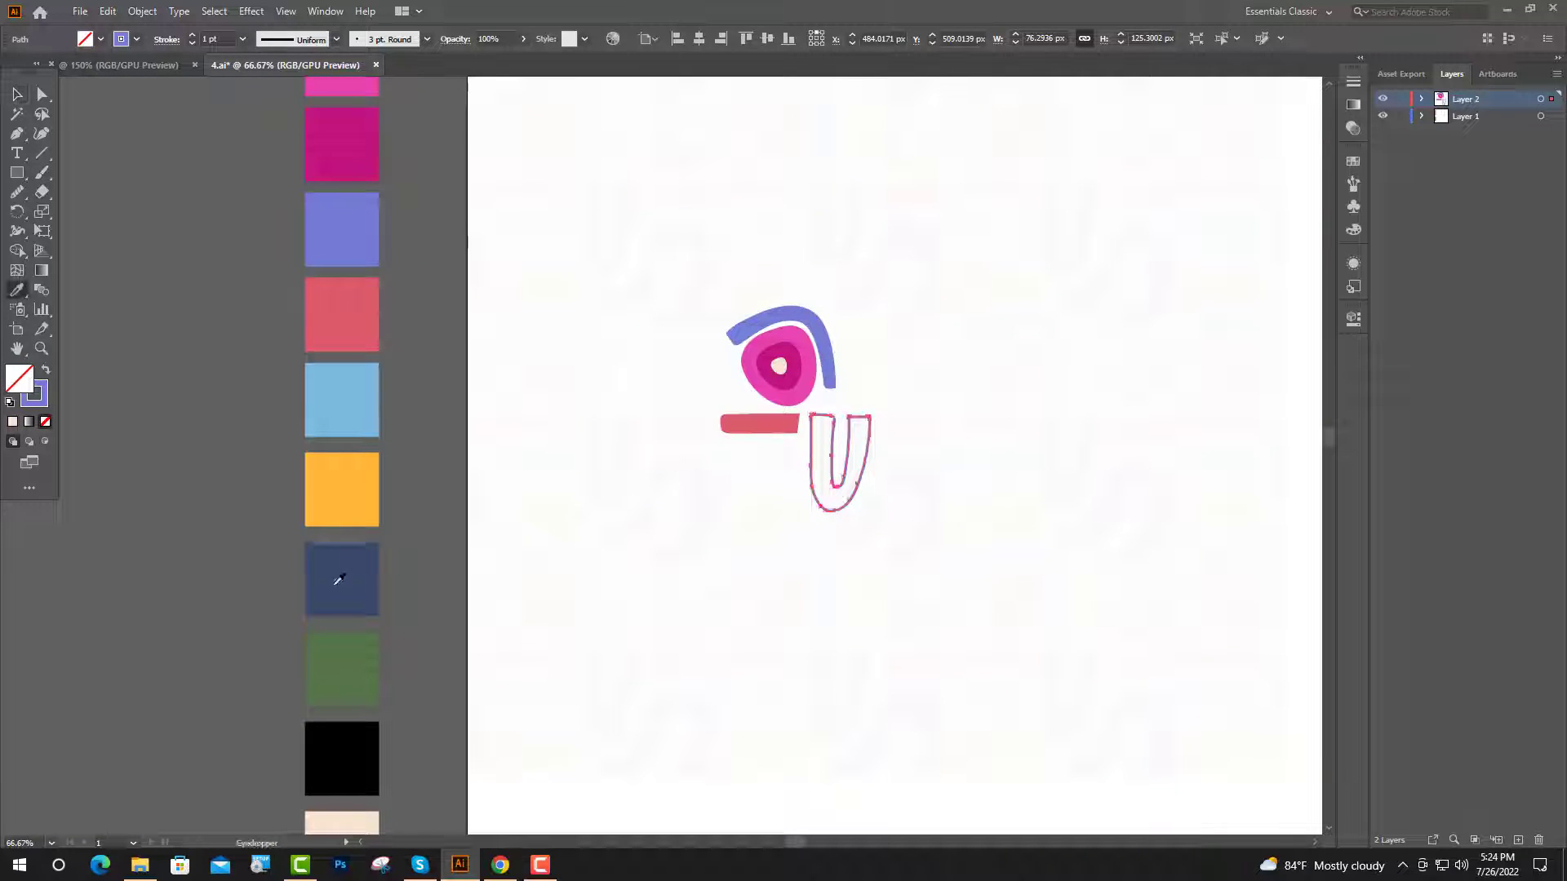
click(334, 585)
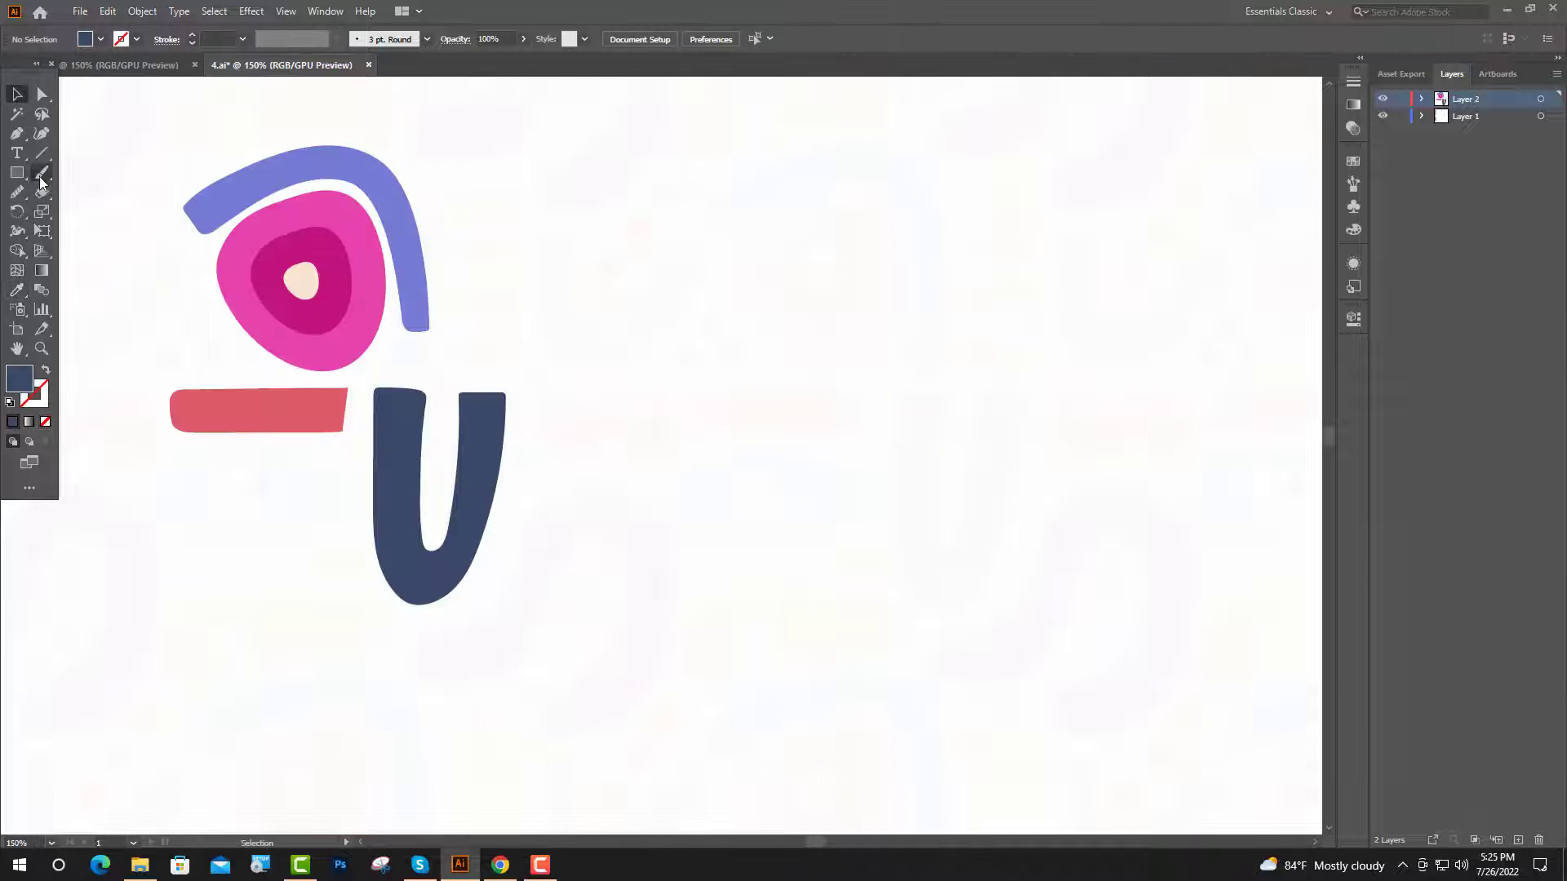
Paint a closed wavy shape about 79 by 42 px right of the navy U and give it the coral bar's fill
click(41, 172)
scroll(653, 425, down, 2)
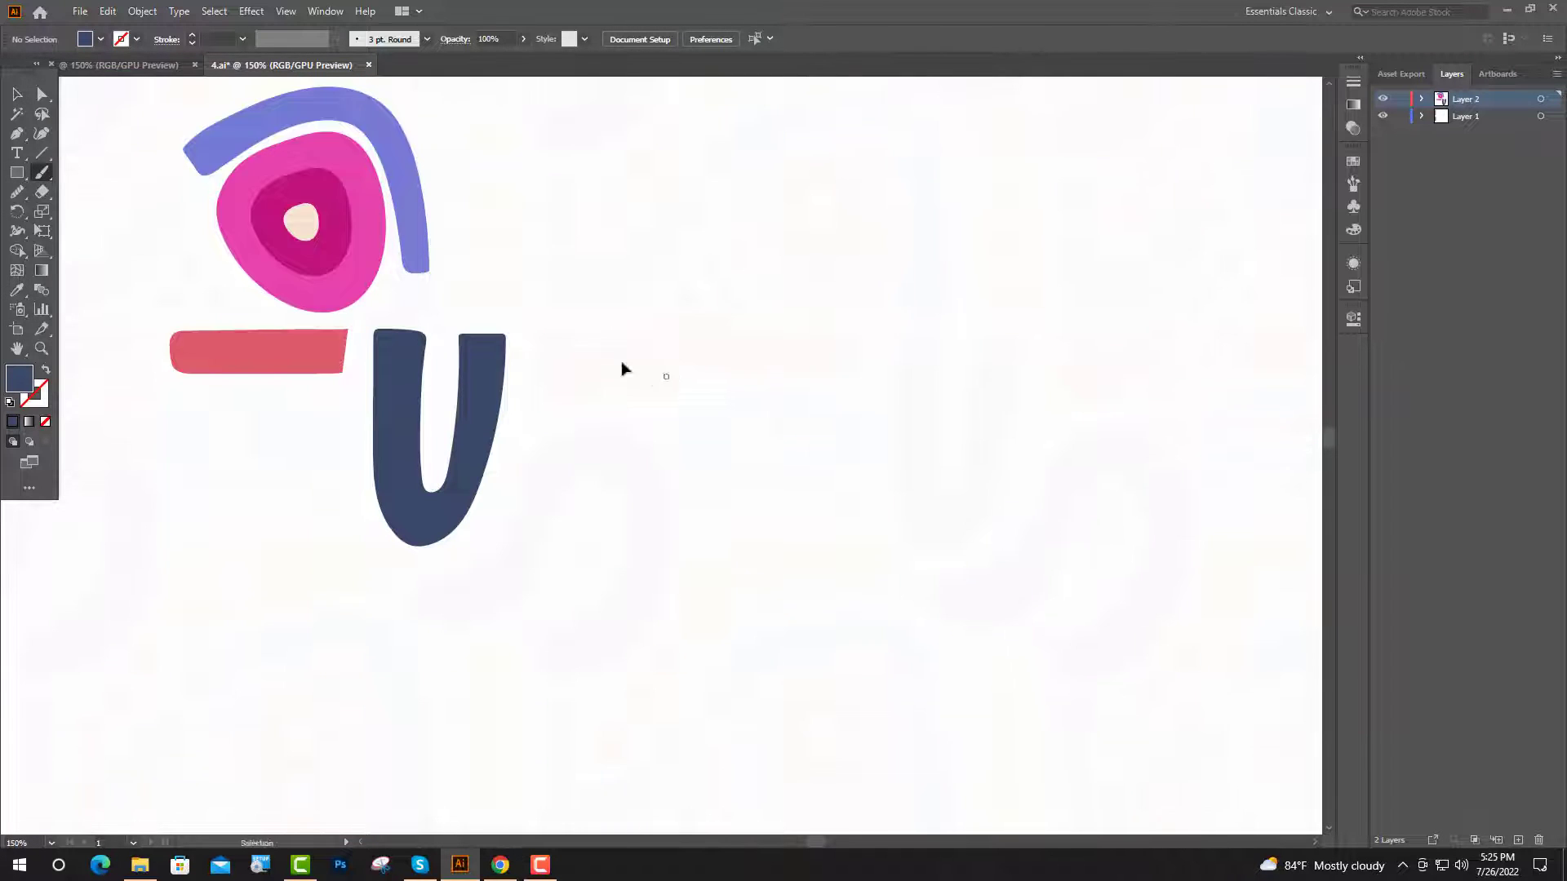
scroll(576, 354, up, 2)
drag(498, 317, 535, 312)
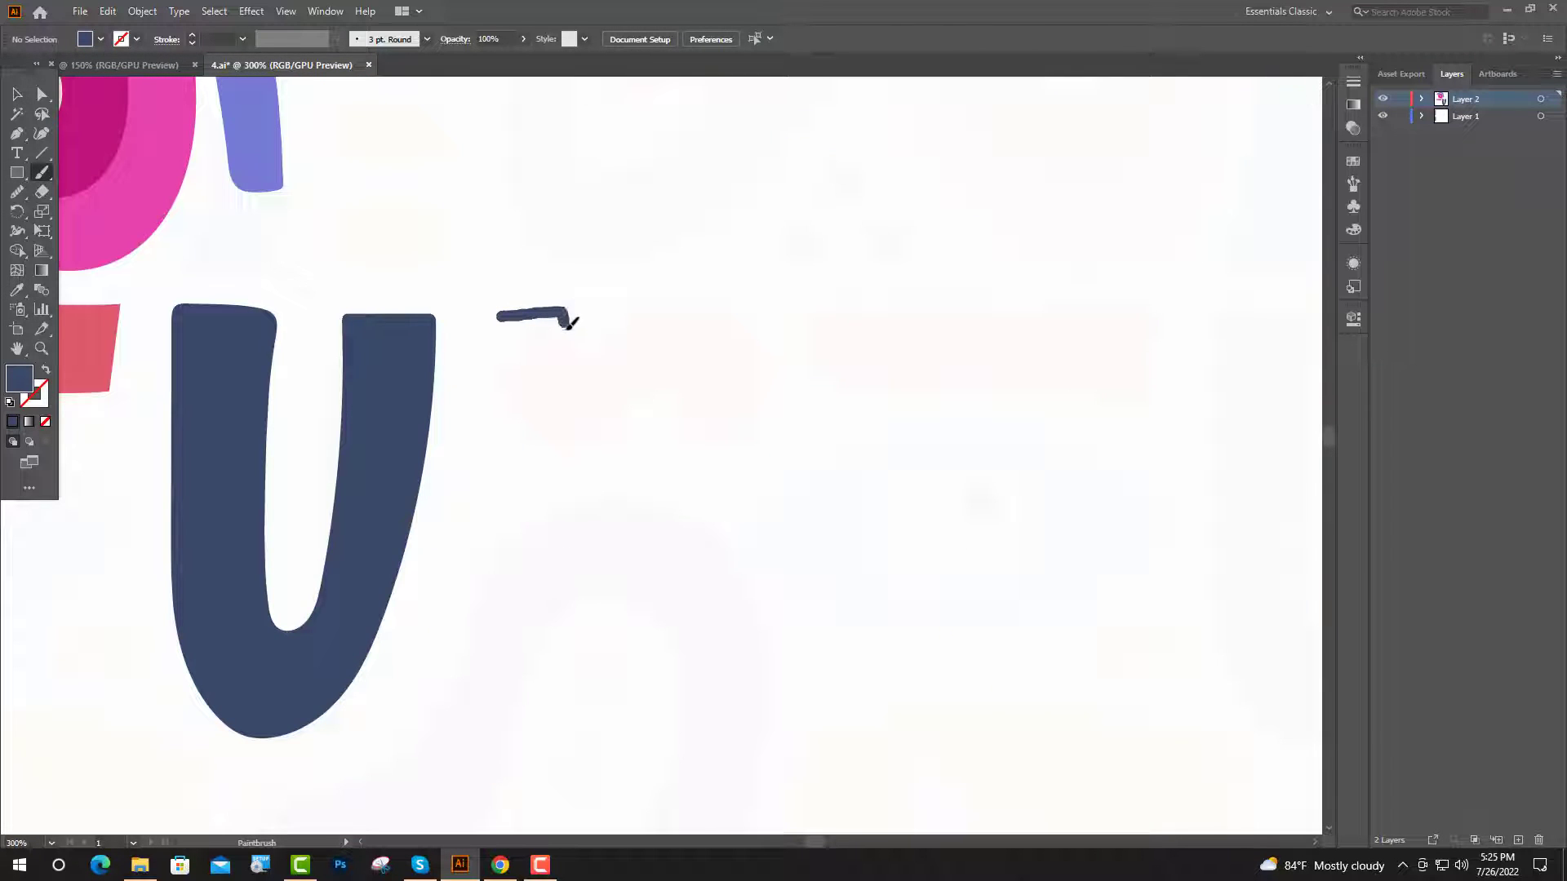
mouse_move(608, 330)
mouse_down()
mouse_move(761, 360)
mouse_move(771, 430)
mouse_move(692, 432)
mouse_move(661, 388)
mouse_move(586, 442)
mouse_up()
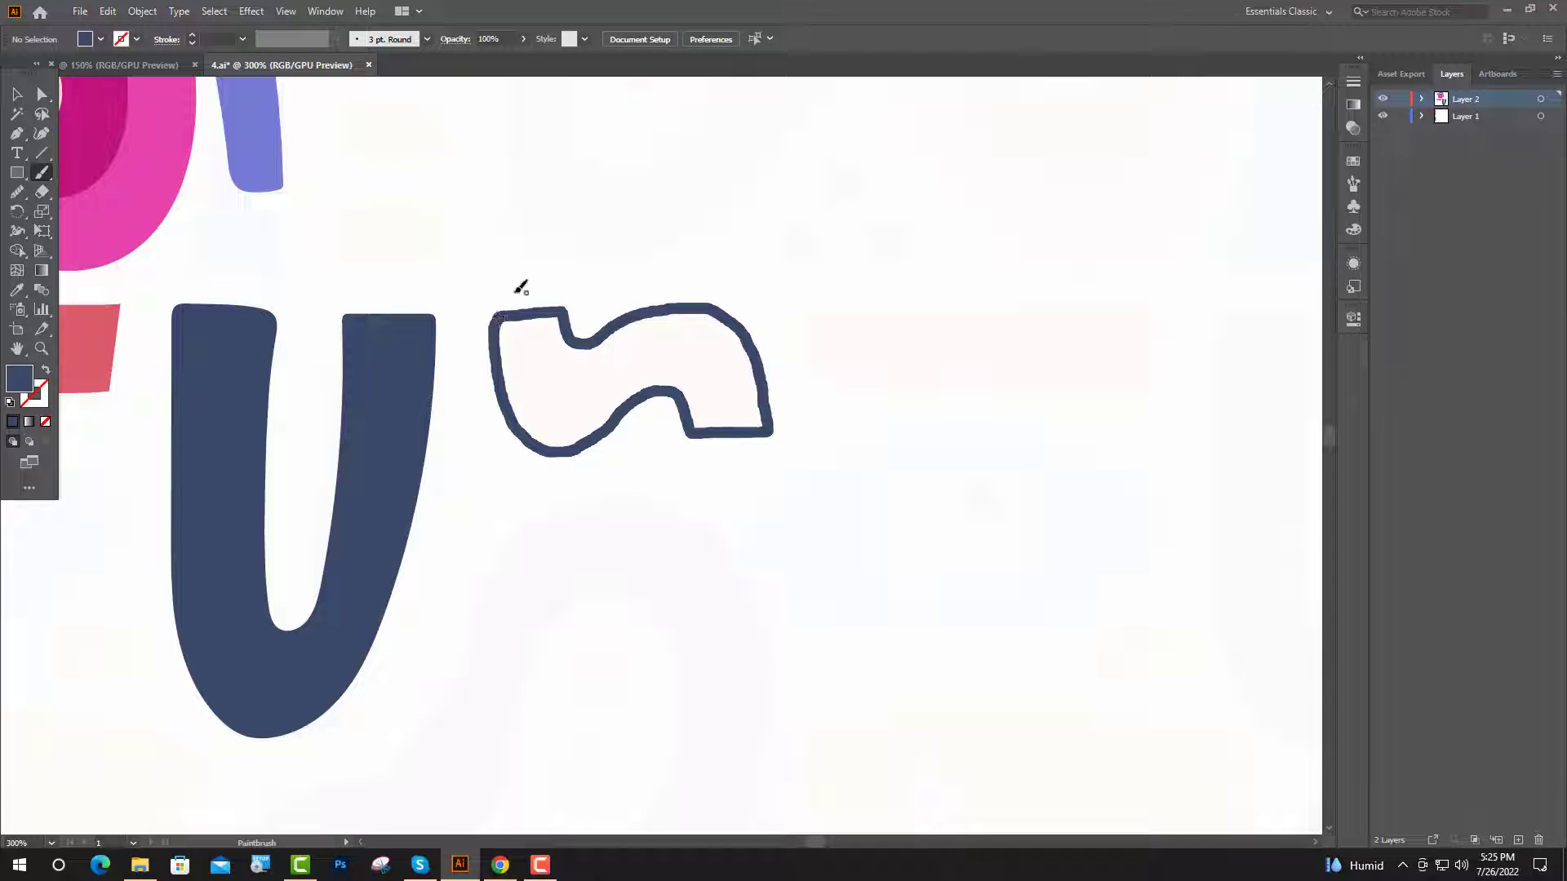
click(18, 290)
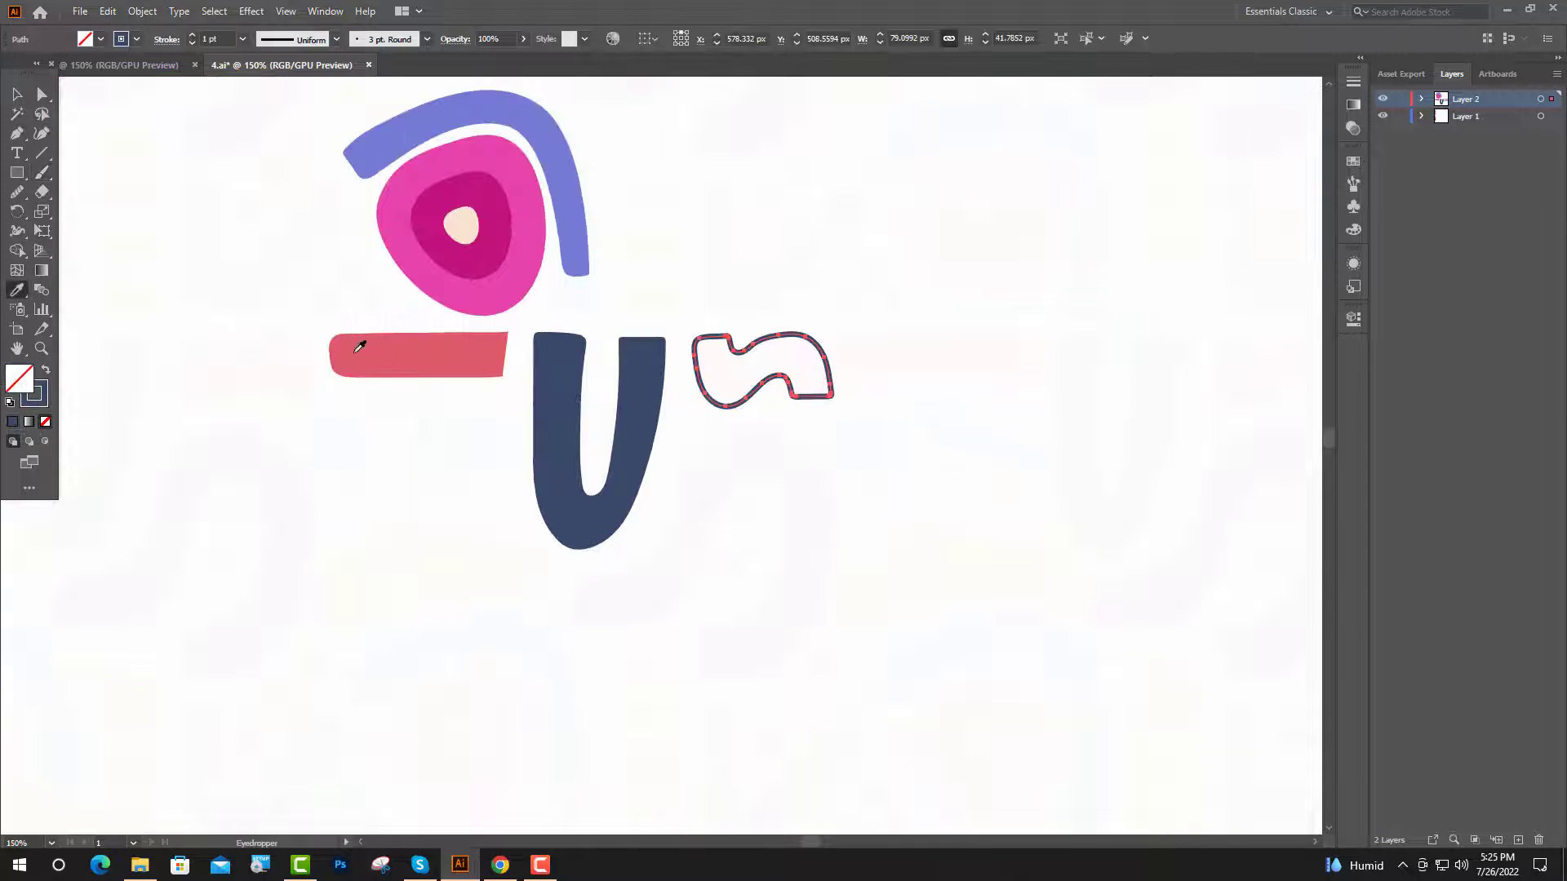
click(358, 348)
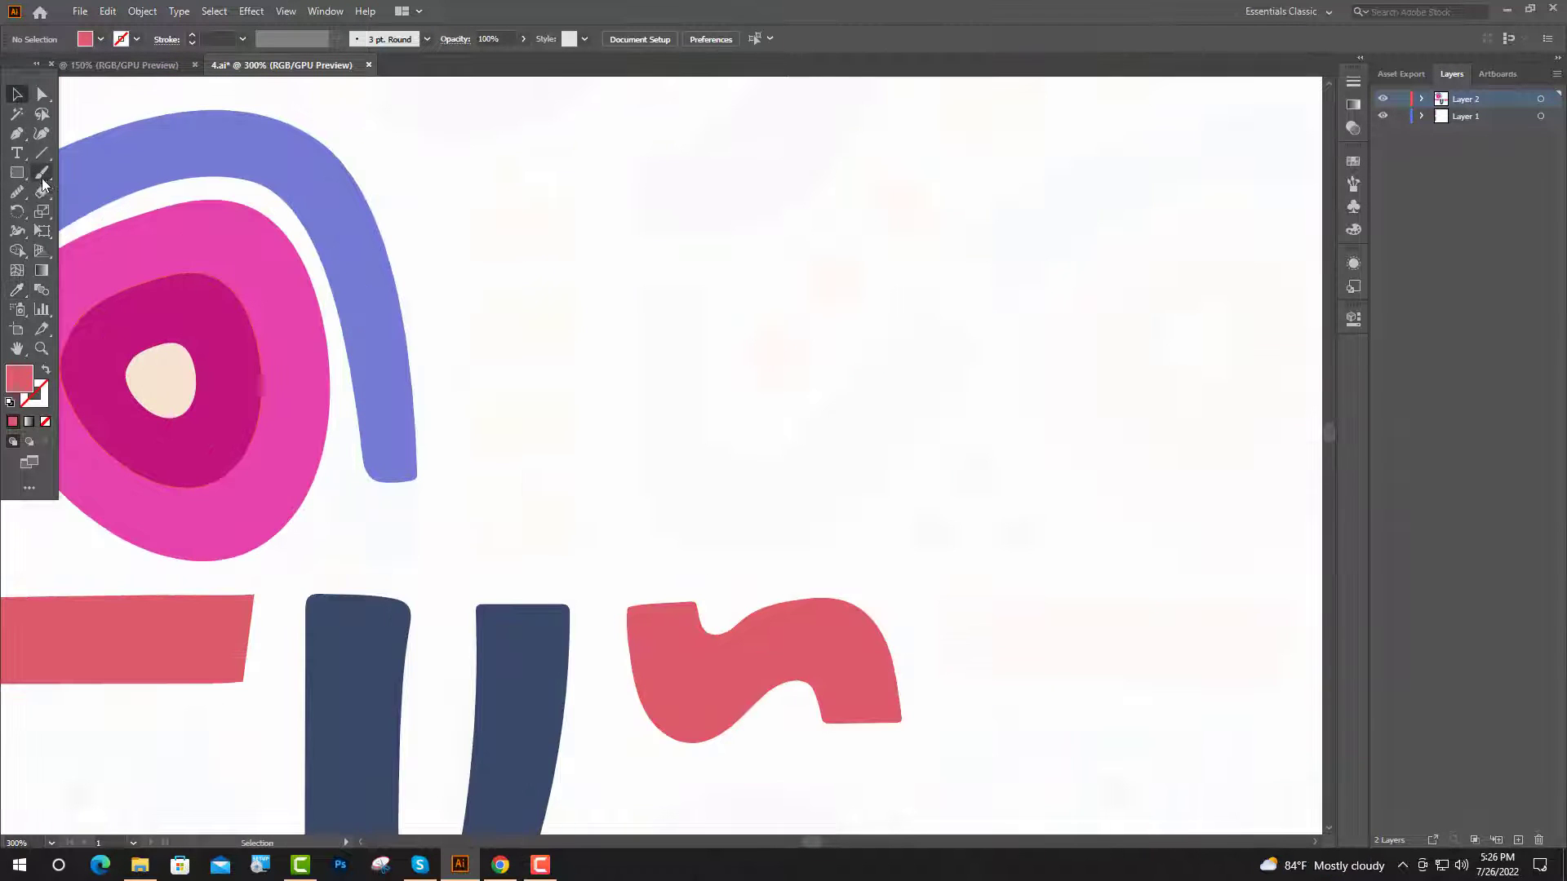
Paint a small rounded rectangle about 30 by 18 px right of the periwinkle band and fill it with the orange-yellow palette colour
click(41, 172)
scroll(490, 200, up, 1)
mouse_move(468, 196)
mouse_down()
mouse_move(602, 191)
mouse_move(611, 247)
mouse_move(475, 276)
mouse_move(473, 193)
mouse_up()
key(v)
scroll(715, 248, down, 5)
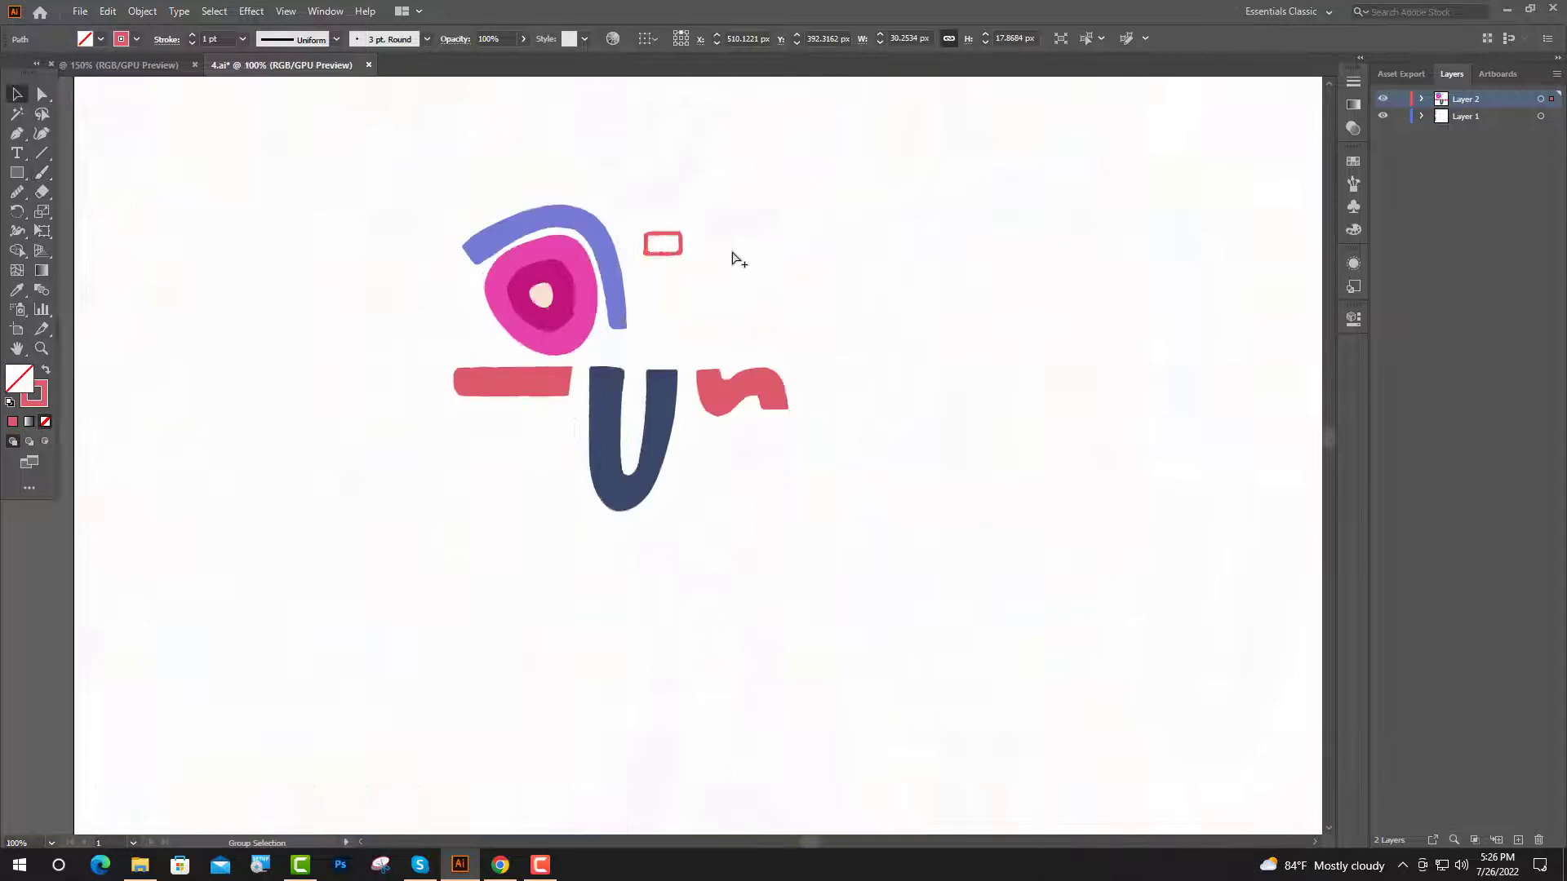
click(167, 408)
Copy the orange rectangle straight down and repeat the copy twice to form a column of four evenly spaced blocks
scroll(692, 251, up, 4)
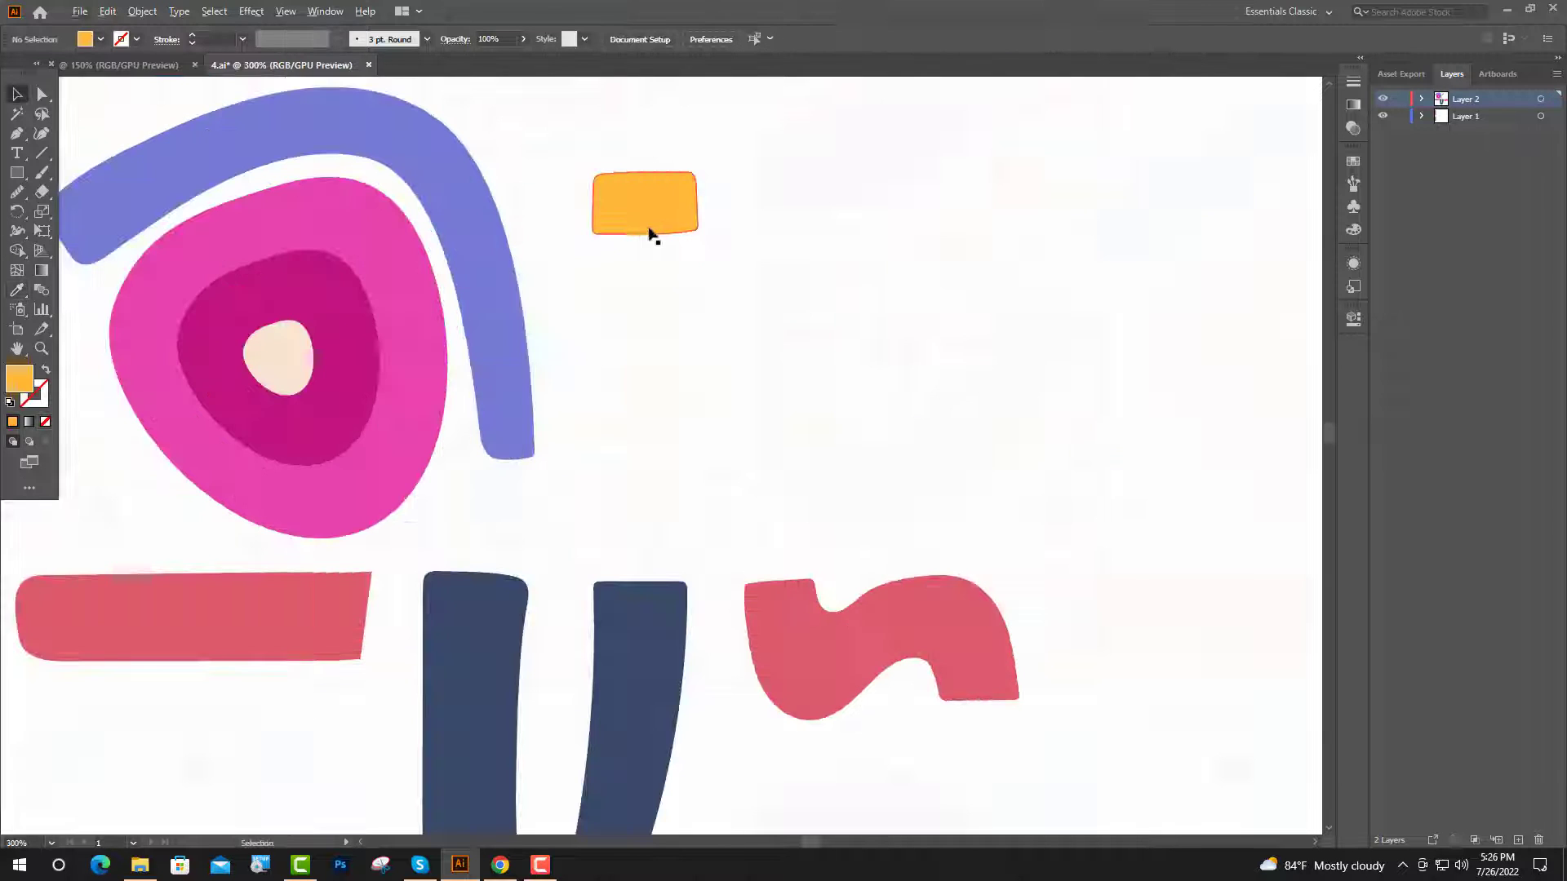
drag(651, 233, 671, 368)
scroll(721, 273, up, 1)
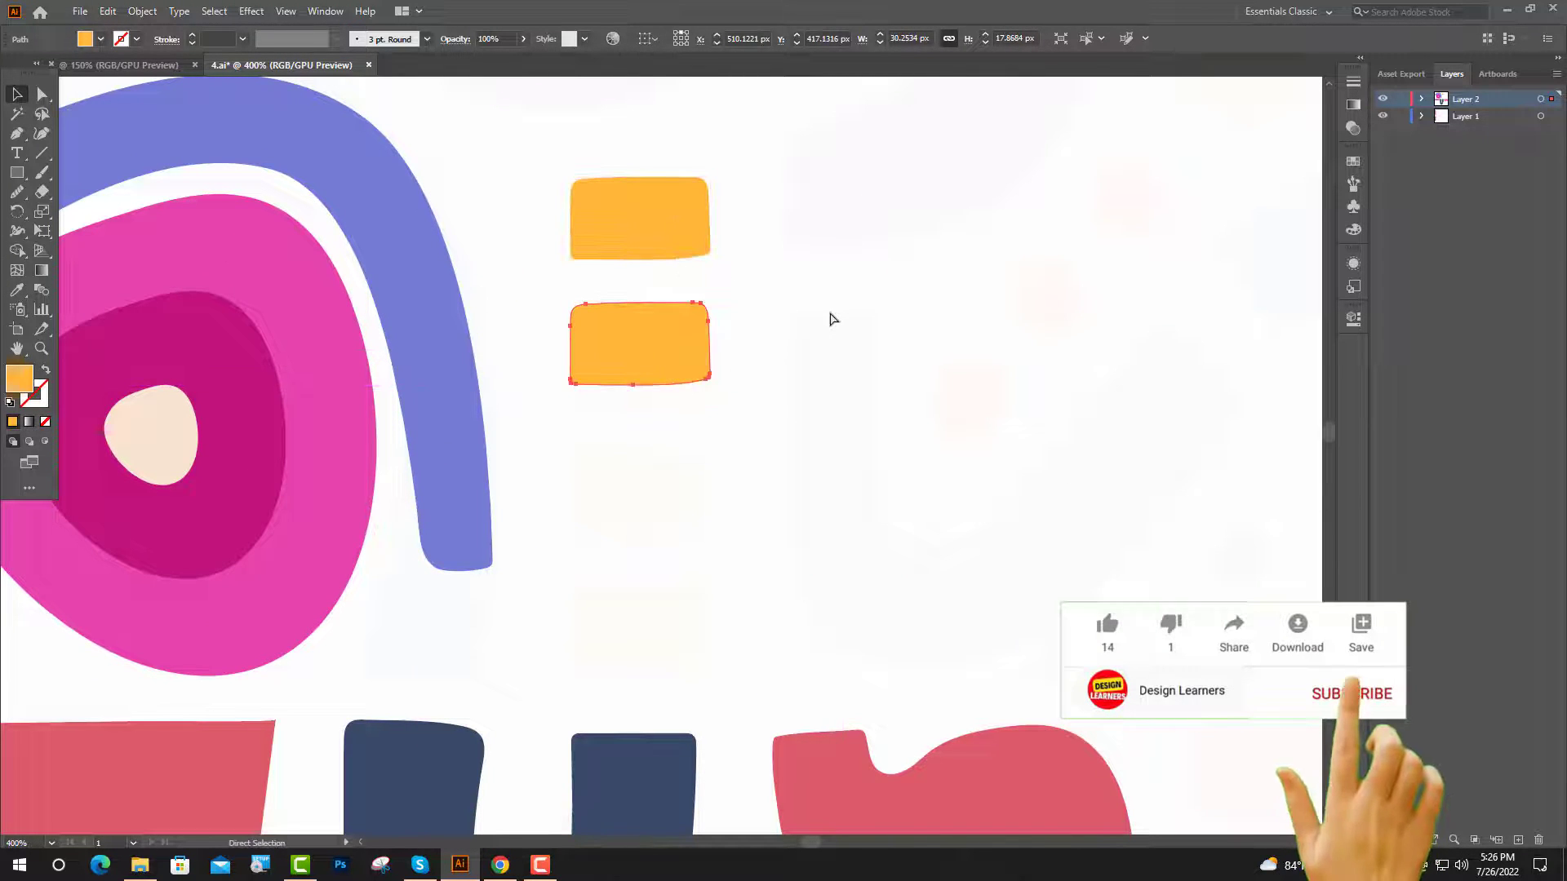
key(ctrl+d)
key(ctrl+d)
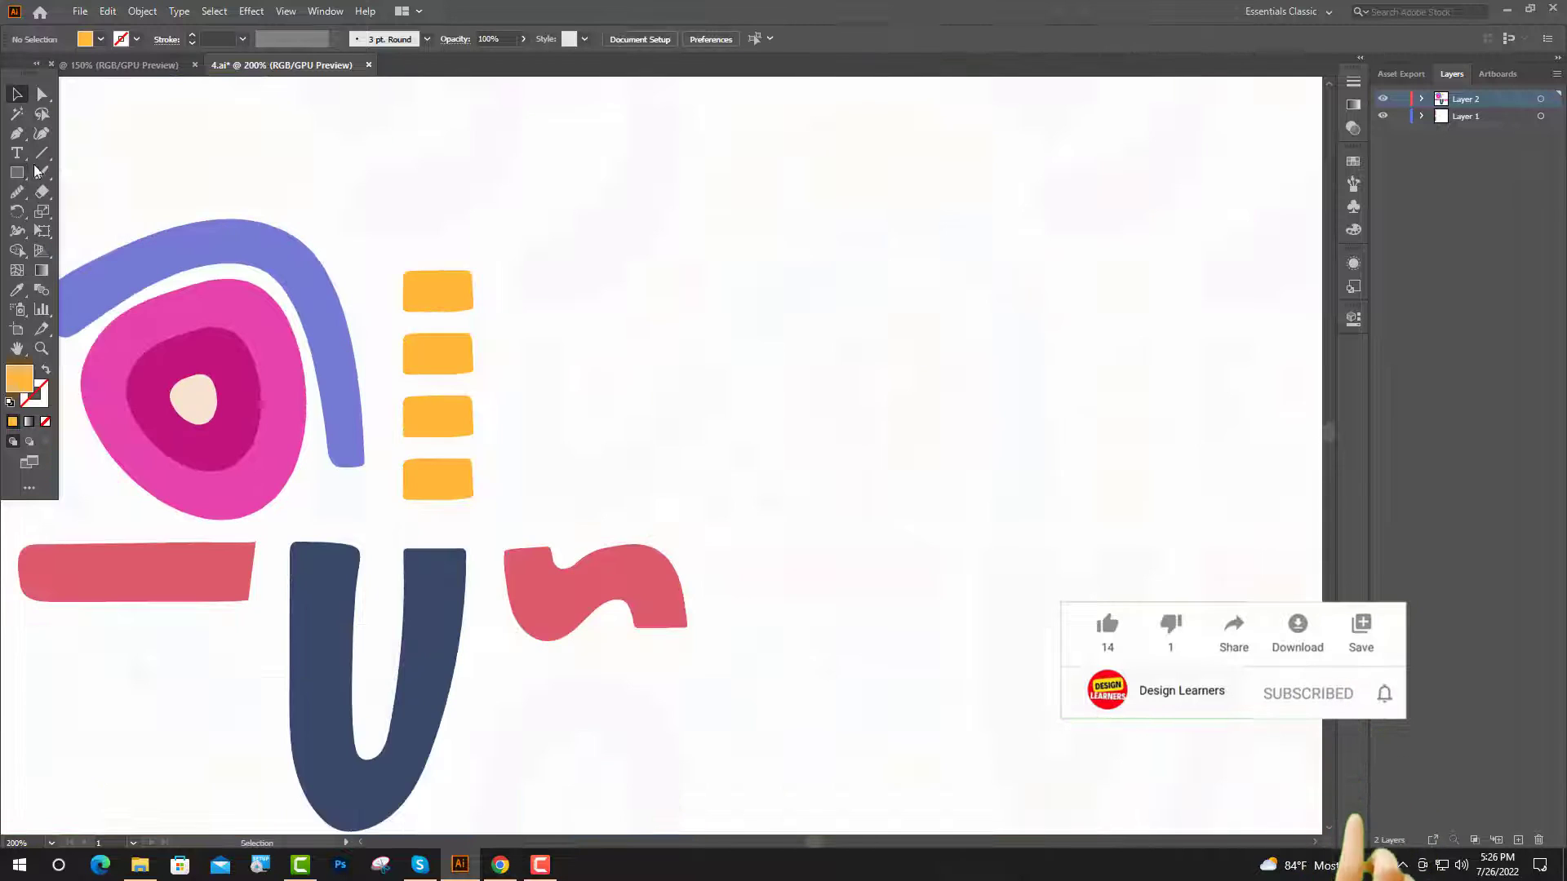
Paint a closed orange hook-shaped outline about 100 by 76 px right of the block column, above the coral wavy shape
click(42, 171)
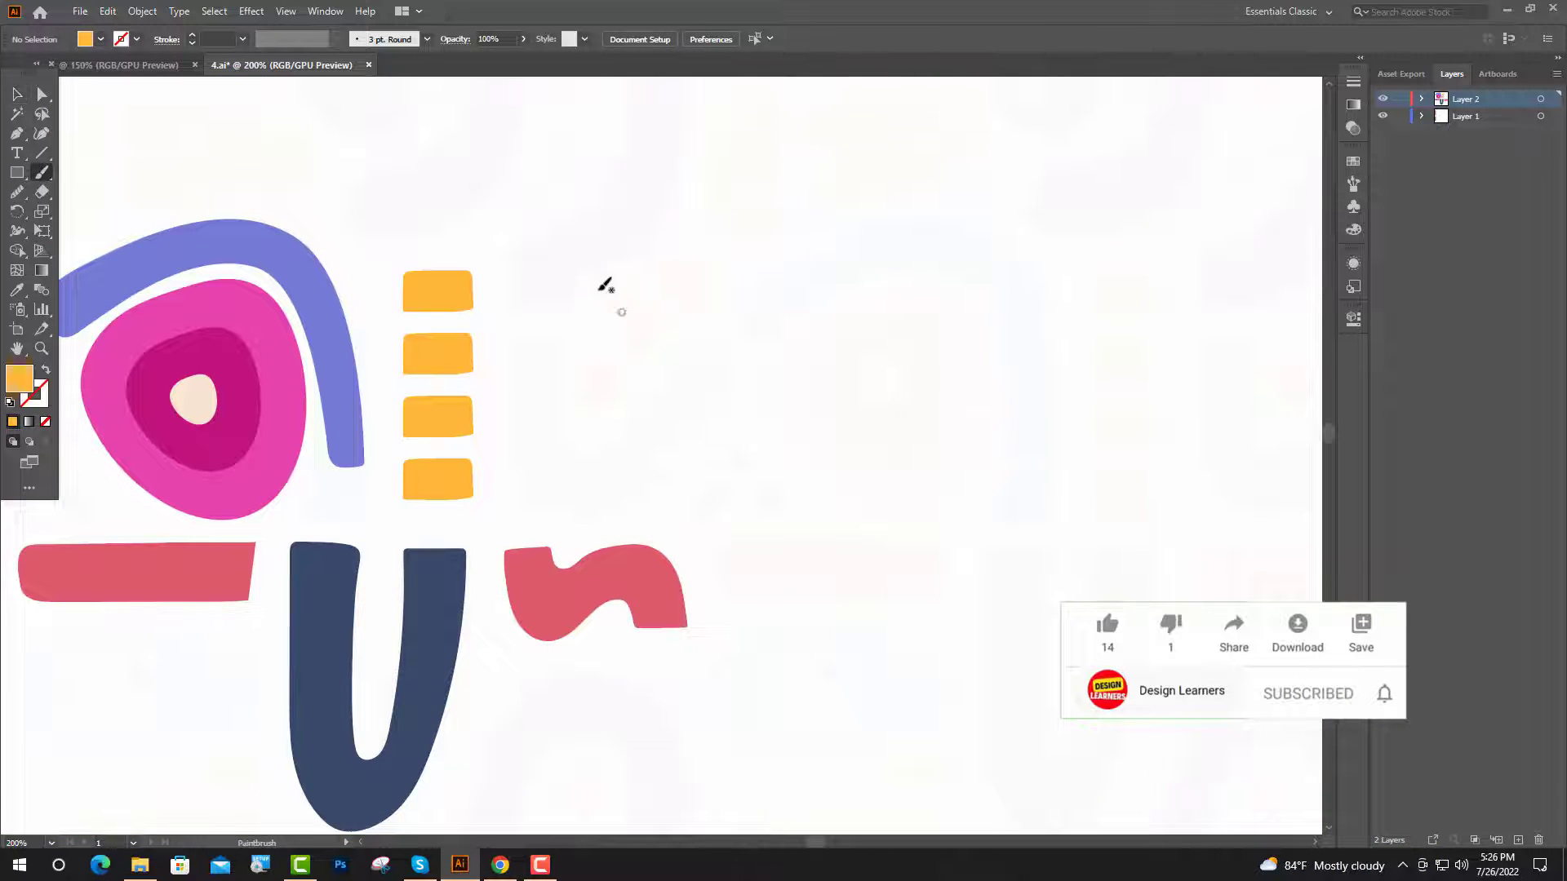
scroll(605, 280, down, 2)
mouse_move(519, 277)
mouse_down()
mouse_move(560, 272)
mouse_move(585, 385)
mouse_move(630, 352)
mouse_move(744, 319)
mouse_move(688, 377)
mouse_move(517, 367)
mouse_move(519, 262)
mouse_up()
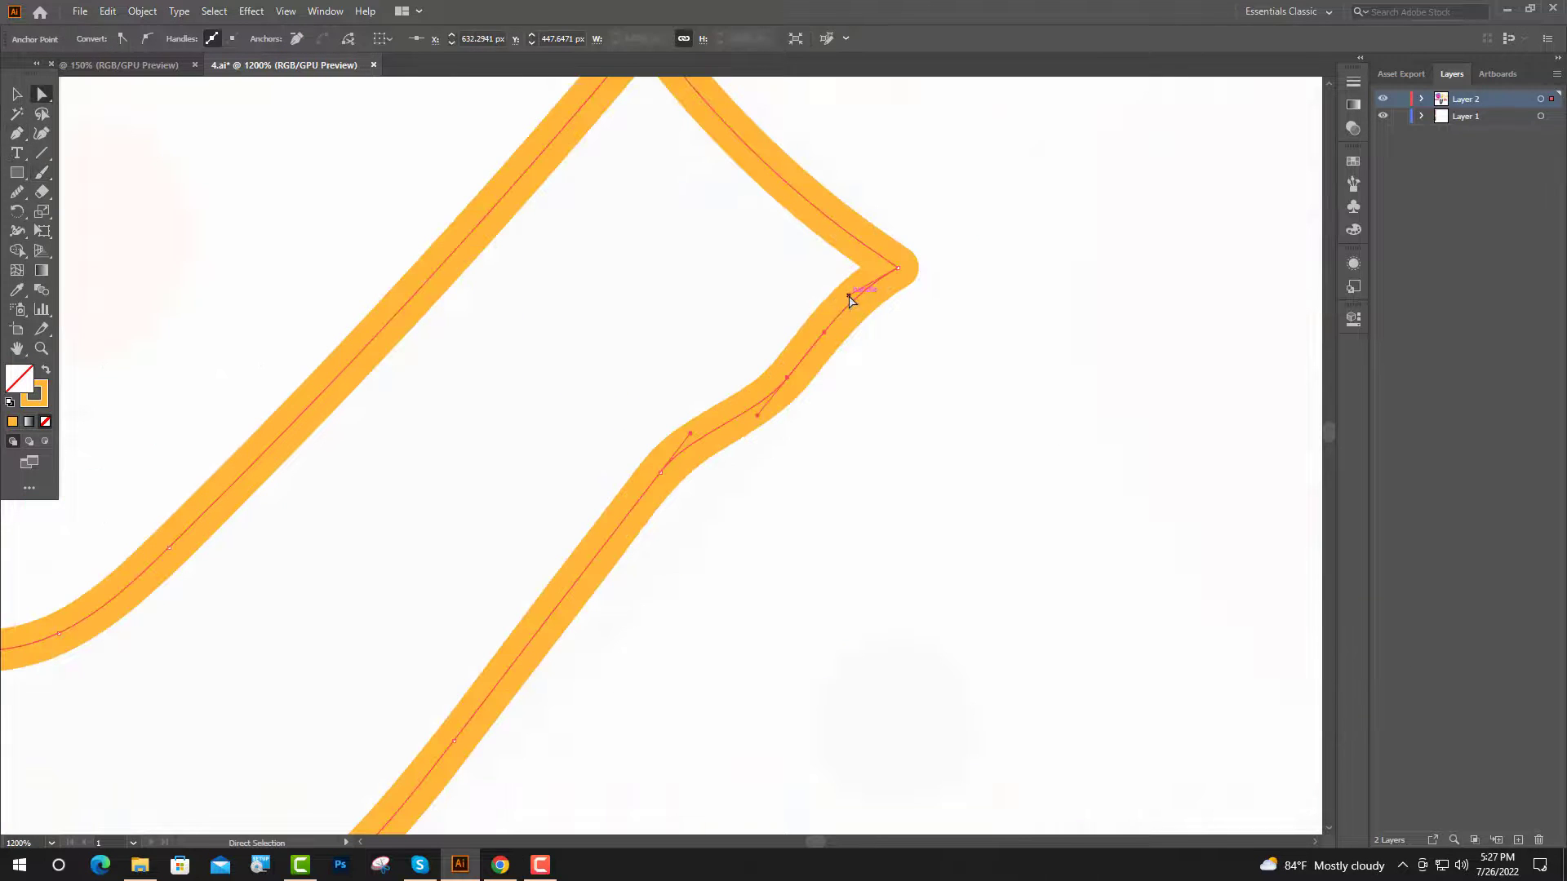
Adjust the curve handle and the anchor point along the lower right edge of the orange hook outline to straighten it
drag(851, 300, 862, 315)
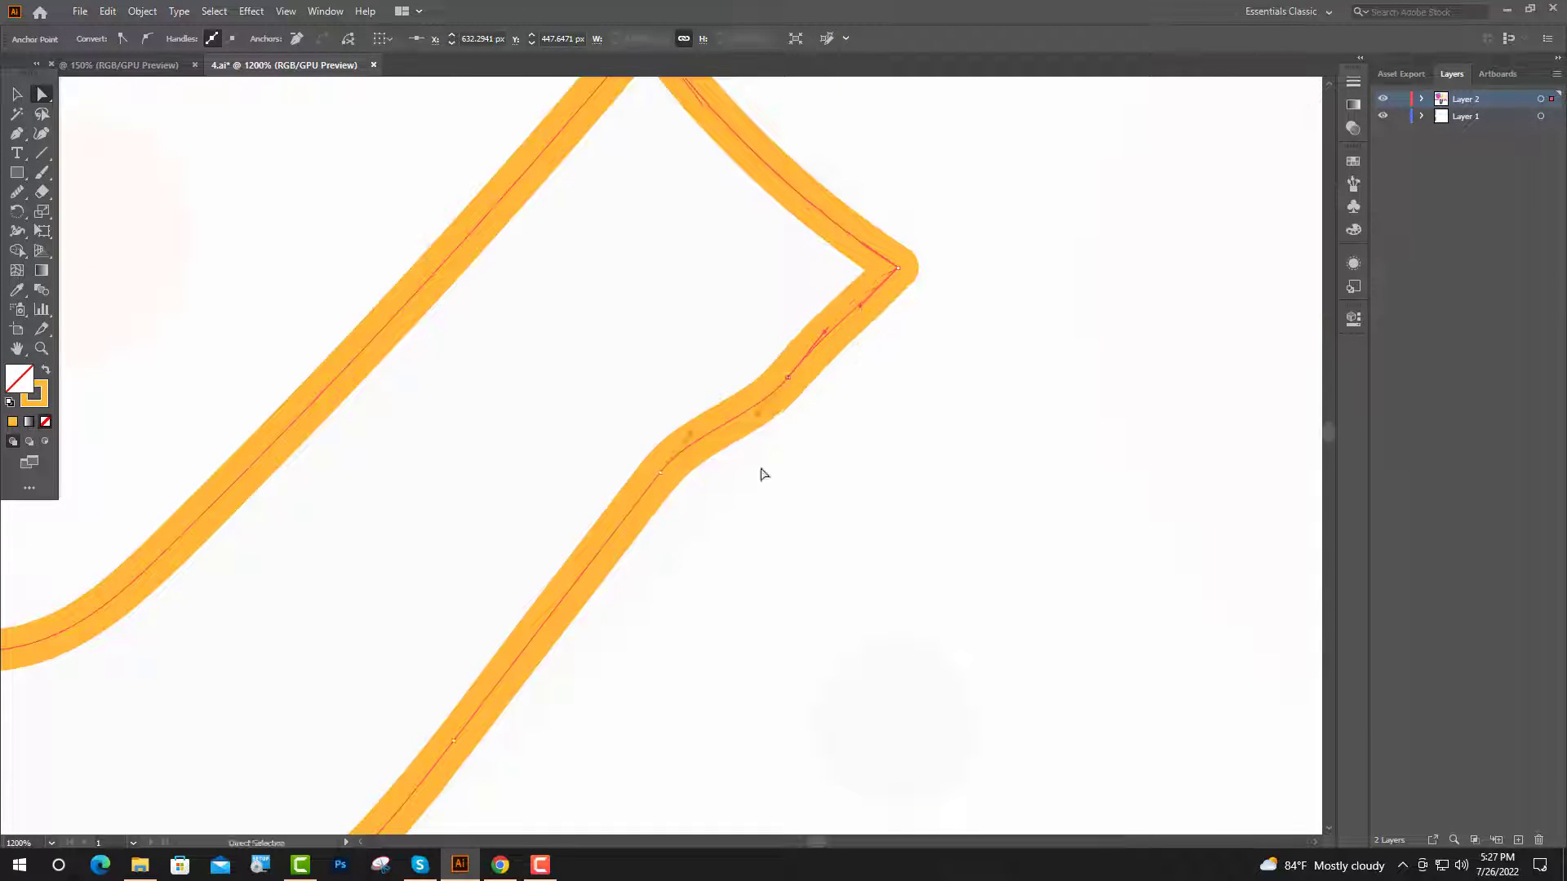
drag(662, 473, 681, 512)
click(771, 490)
scroll(804, 477, down, 3)
scroll(854, 382, down, 2)
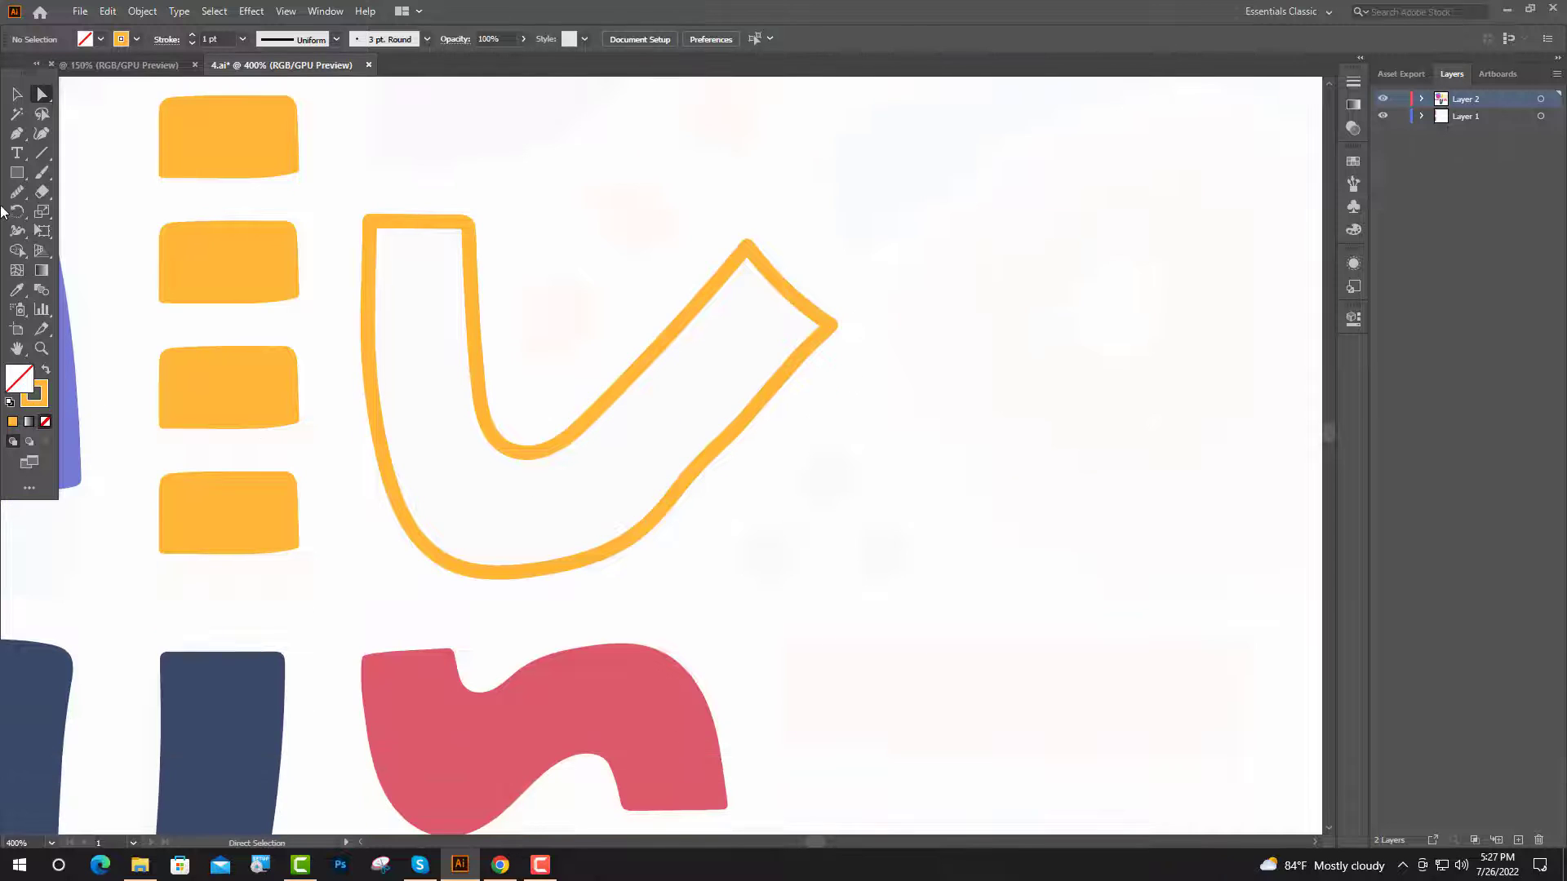
Smooth the lower right edge of the orange hook outline and fill the shape with the green palette colour
click(16, 94)
click(616, 536)
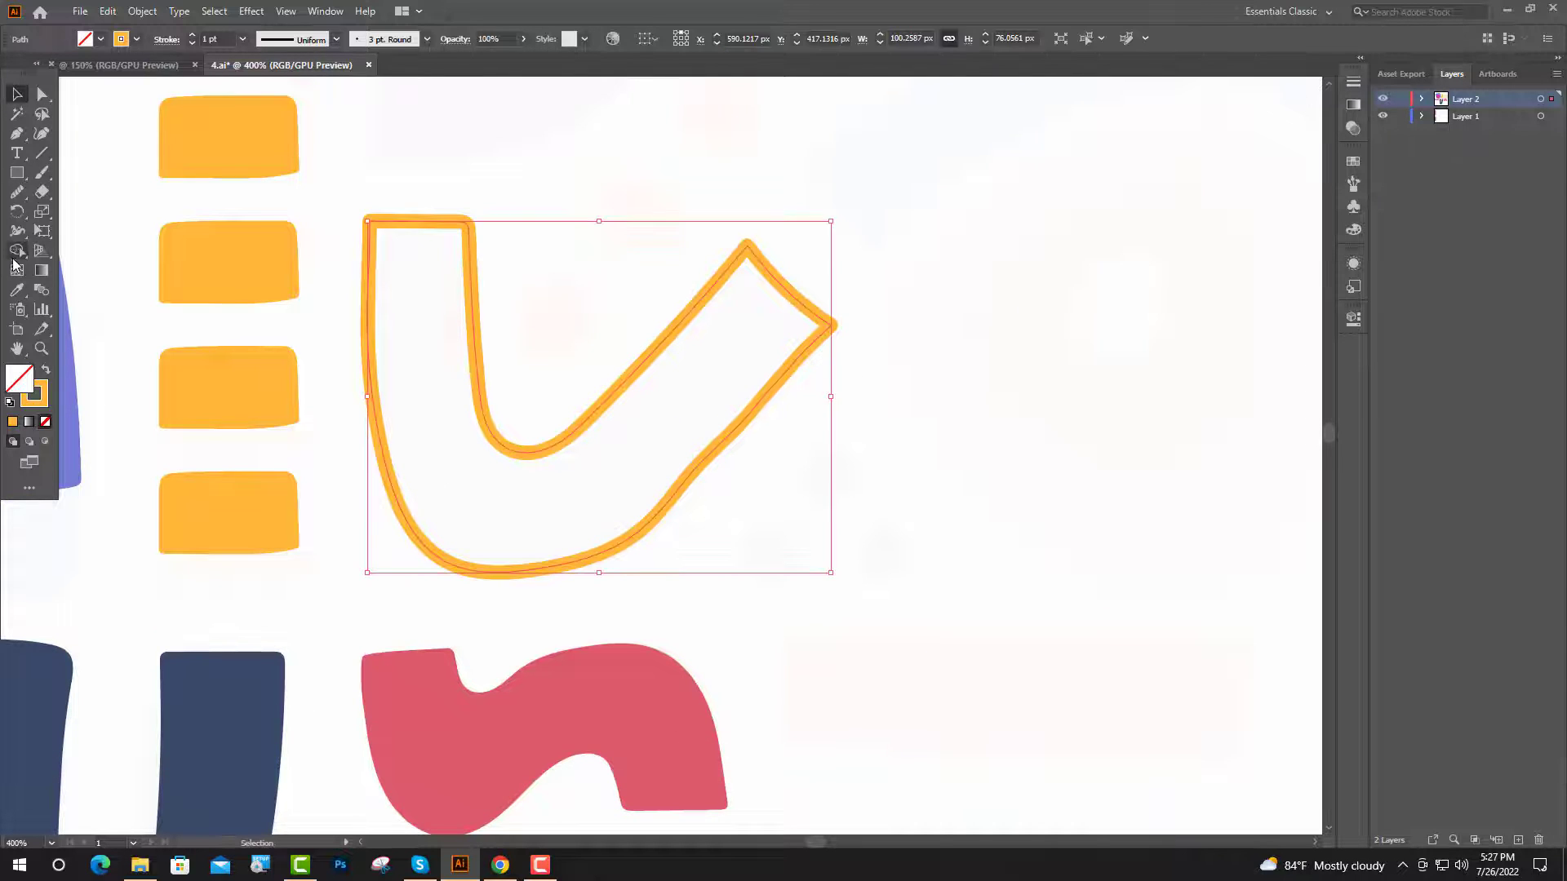
click(16, 192)
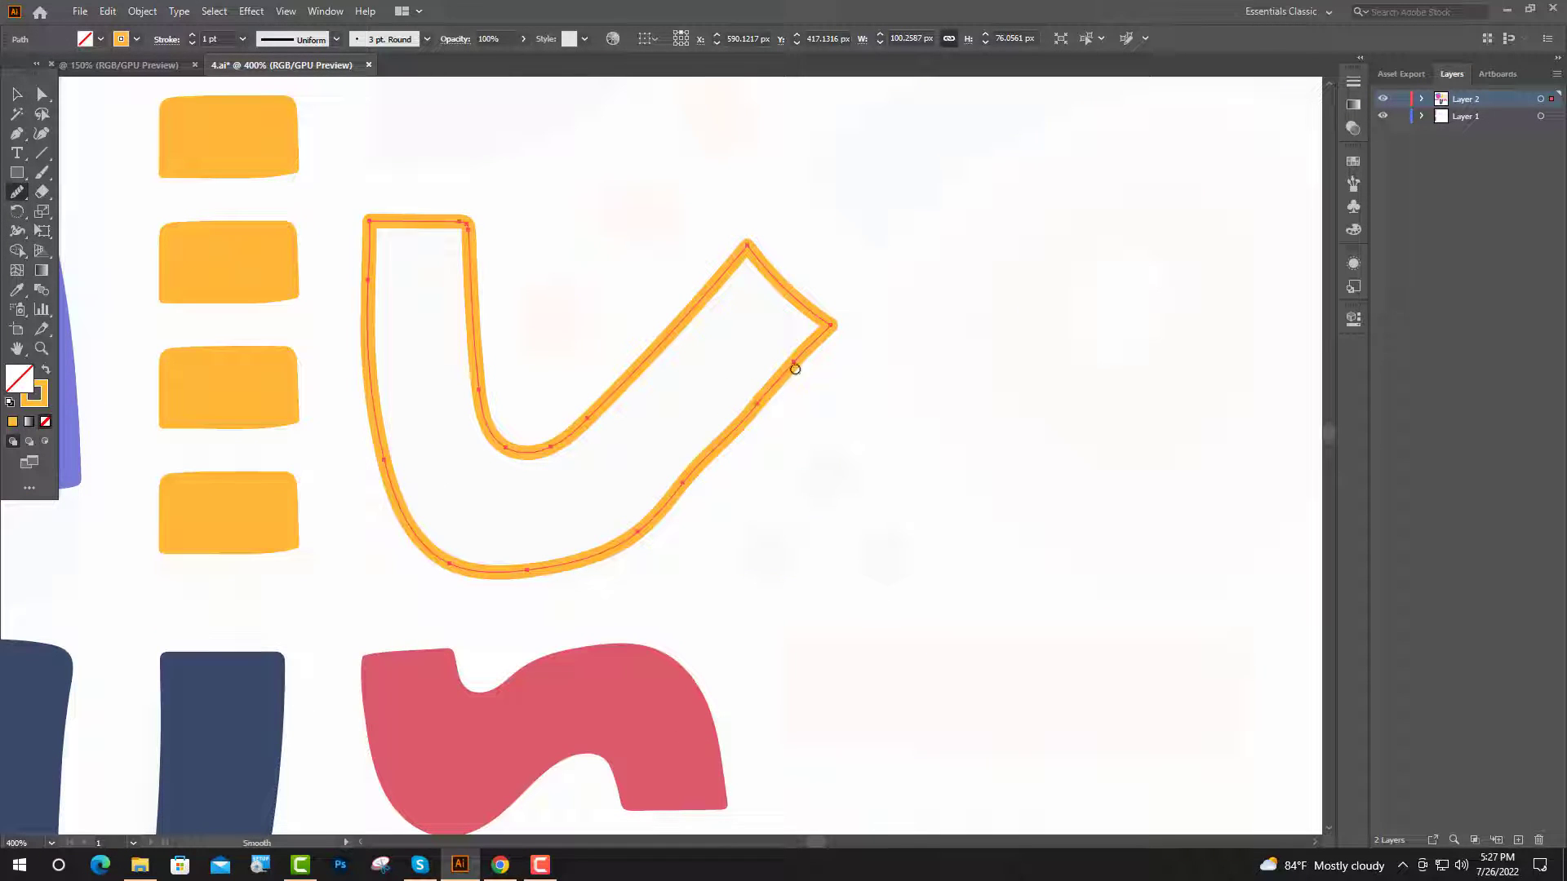
mouse_move(757, 416)
mouse_down()
mouse_move(688, 513)
mouse_move(698, 471)
mouse_move(642, 551)
mouse_move(742, 420)
mouse_move(660, 521)
mouse_move(584, 577)
mouse_move(651, 523)
mouse_up()
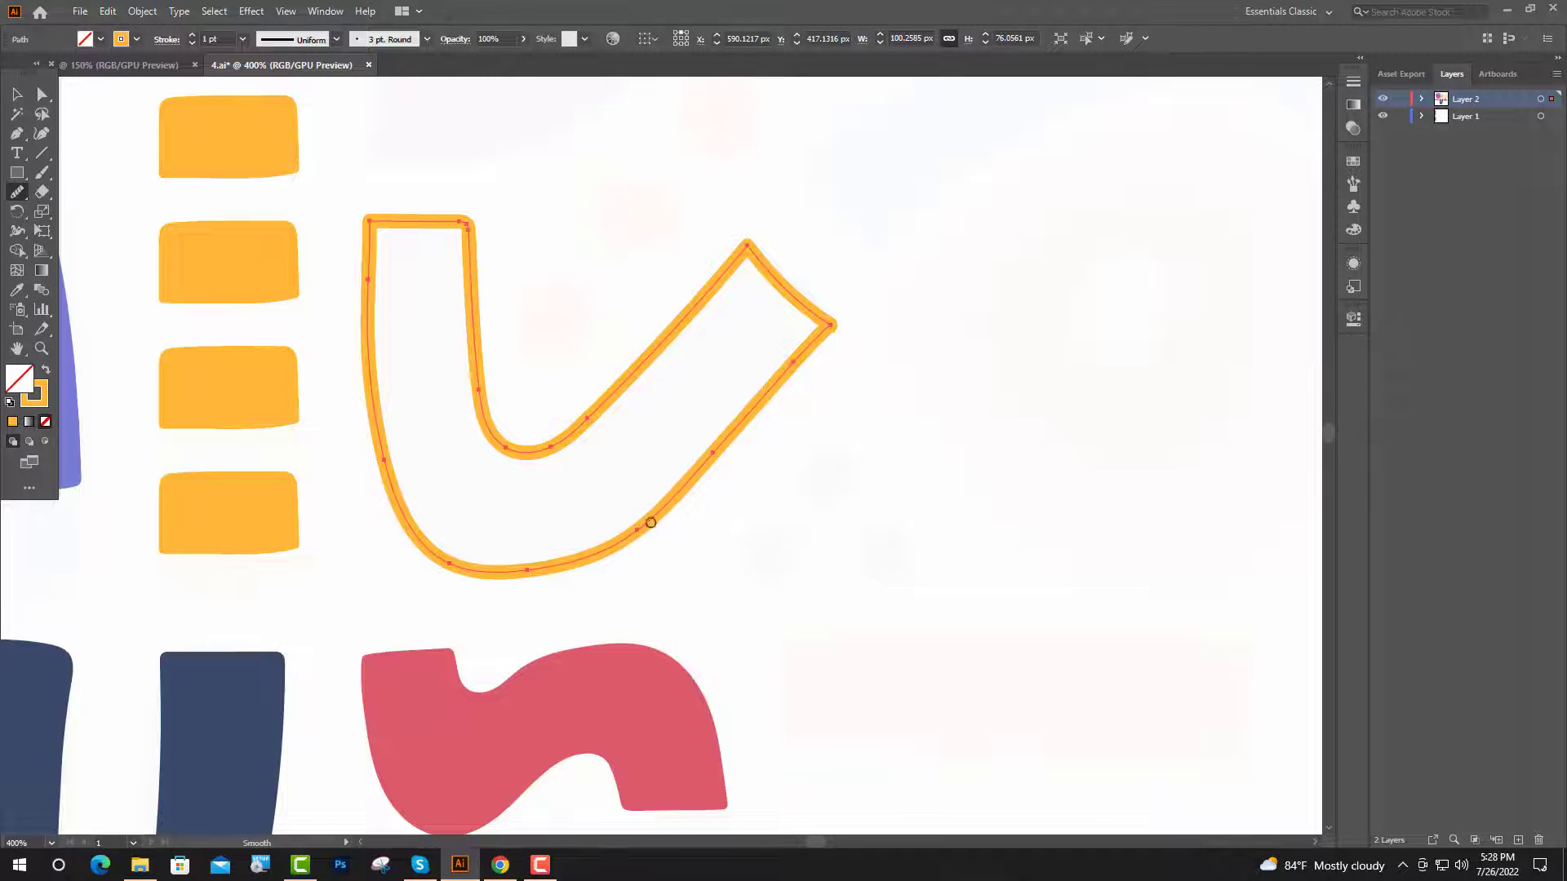
drag(763, 388, 822, 325)
key(ctrl+0)
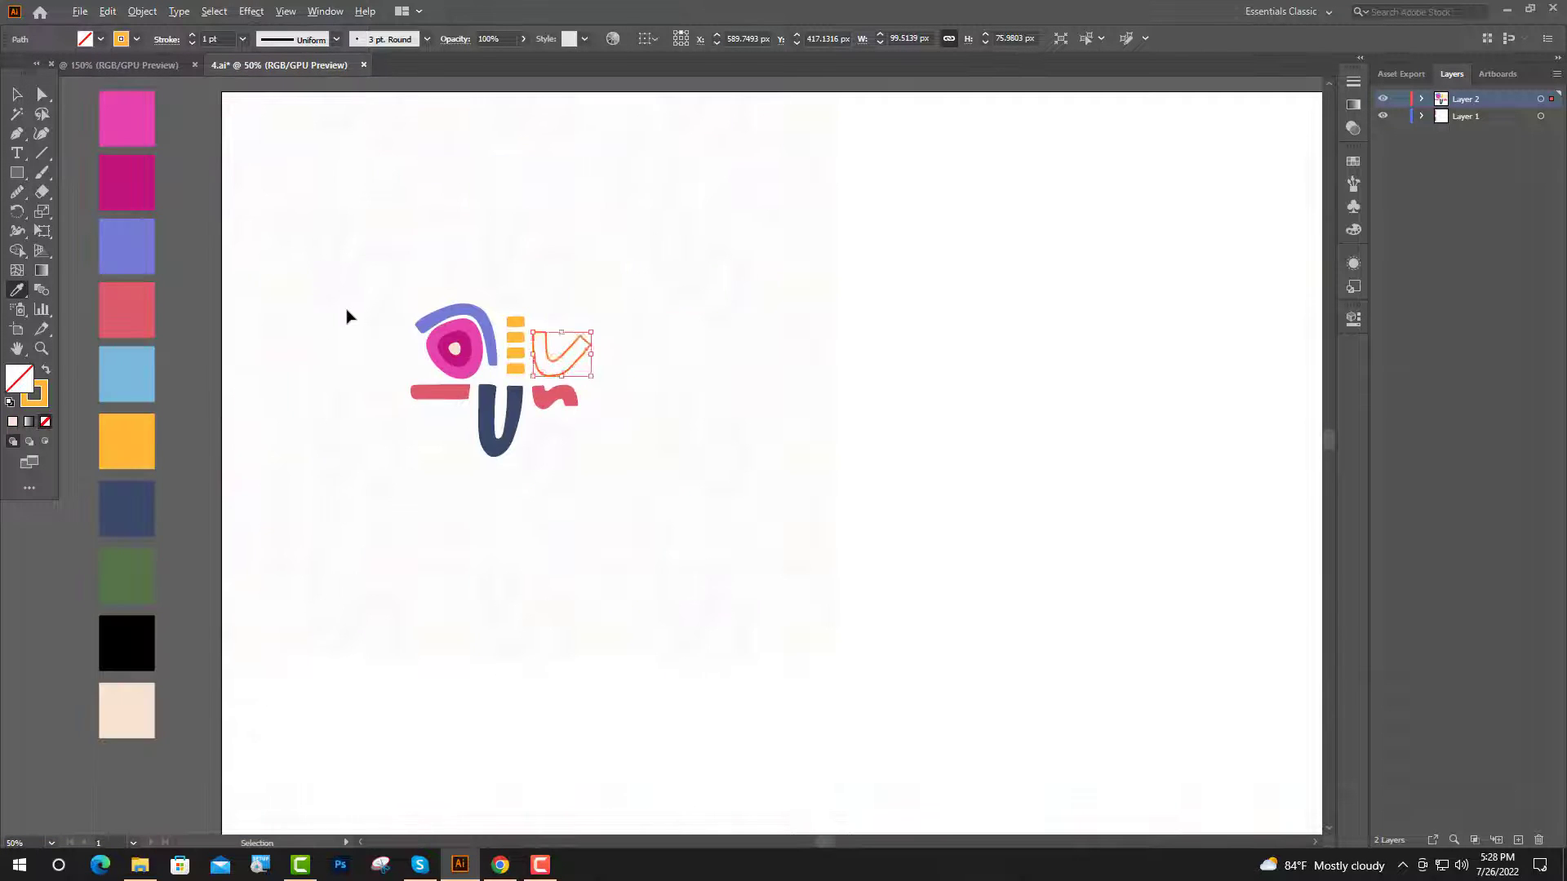
click(135, 571)
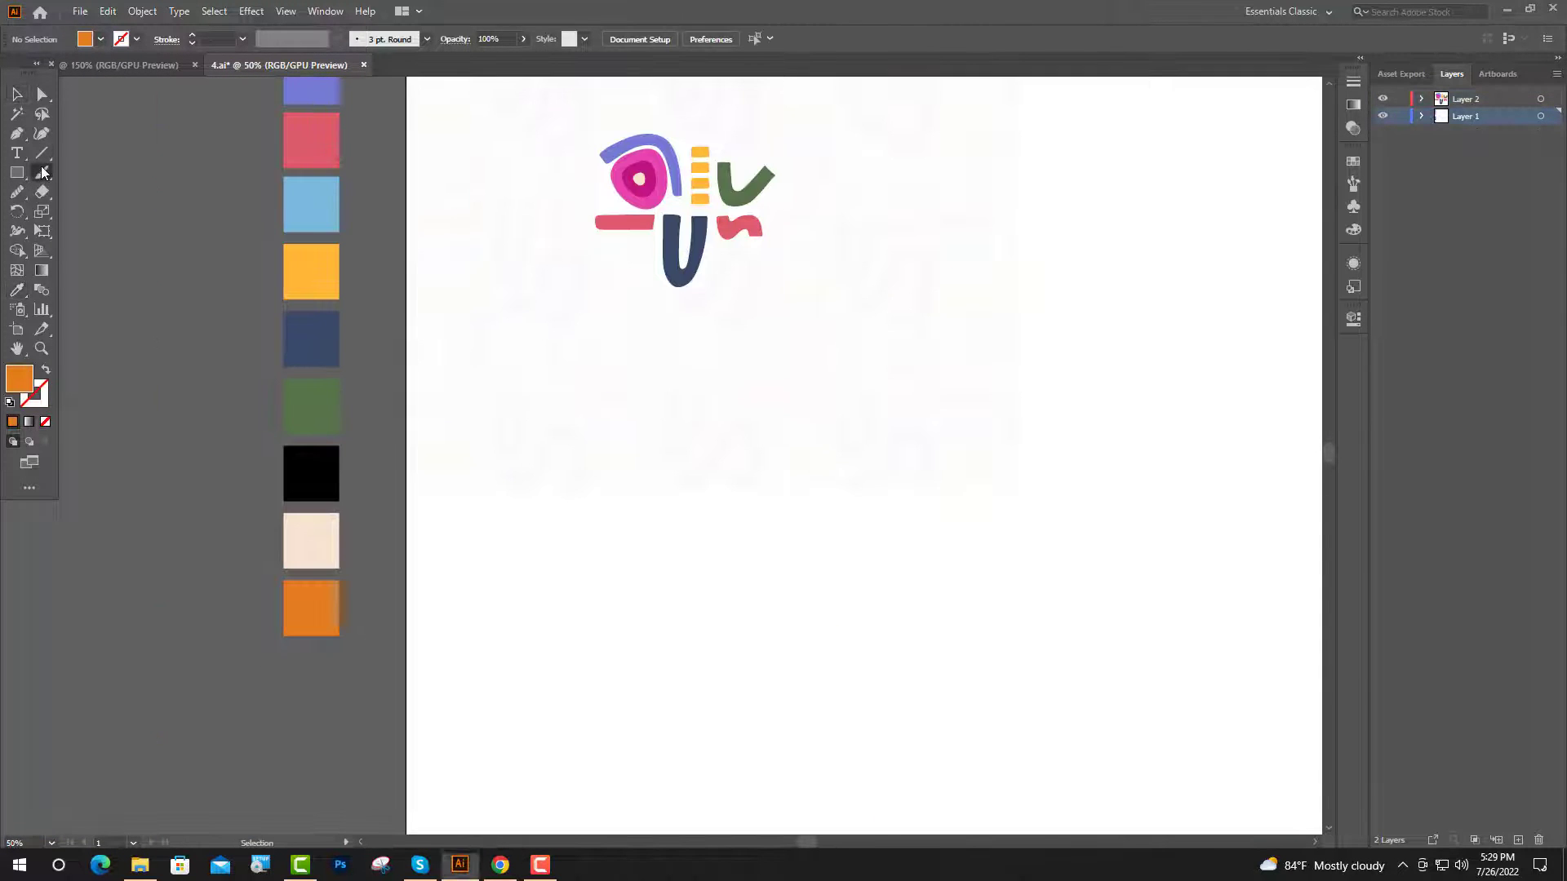
Paint three small closed orange circular outlines in a diagonal row rising from inside the green hook shape
click(43, 172)
scroll(741, 262, up, 5)
scroll(762, 315, up, 3)
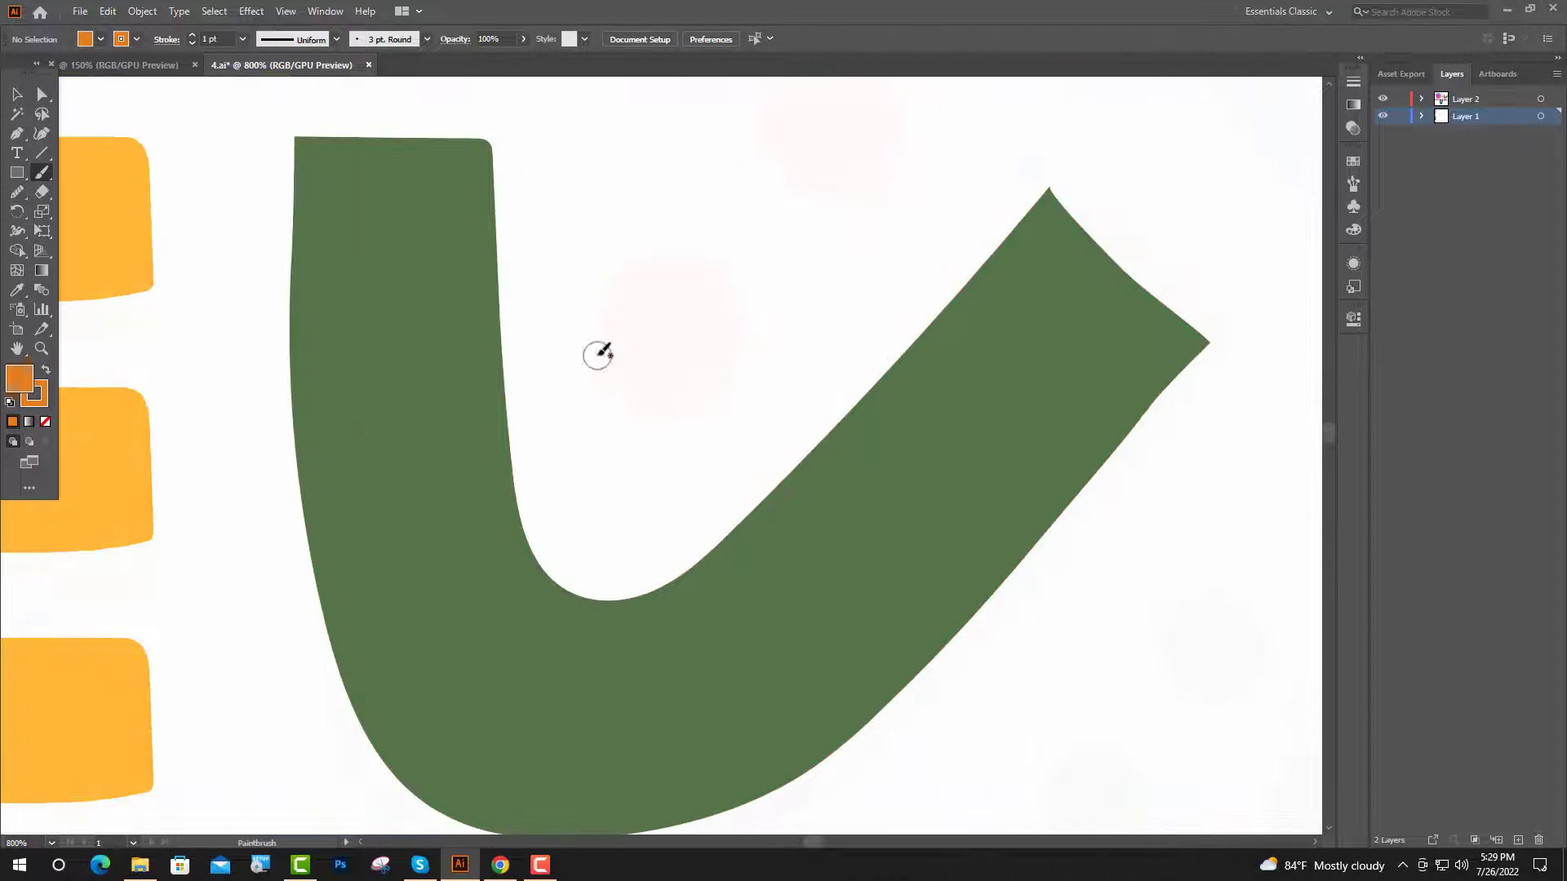
mouse_move(598, 356)
mouse_down()
mouse_move(631, 271)
mouse_move(666, 251)
mouse_move(707, 258)
mouse_move(677, 405)
mouse_move(645, 407)
mouse_move(598, 347)
mouse_up()
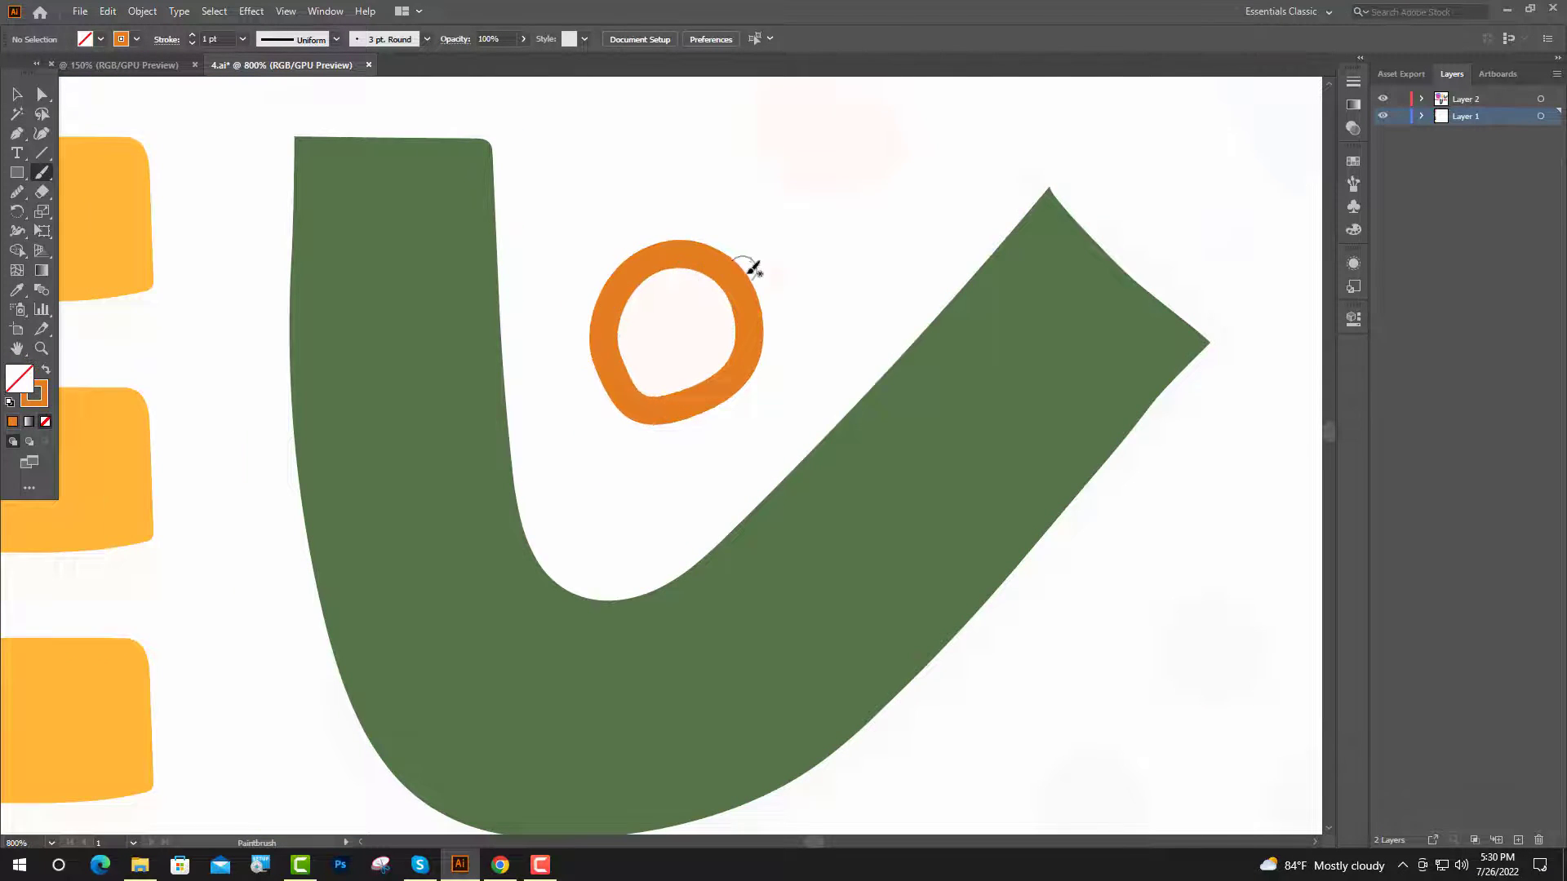
scroll(751, 270, up, 3)
mouse_move(731, 362)
mouse_down()
mouse_move(797, 342)
mouse_move(831, 357)
mouse_move(827, 471)
mouse_move(757, 469)
mouse_move(727, 439)
mouse_move(732, 363)
mouse_up()
mouse_move(894, 163)
mouse_down()
mouse_move(972, 143)
mouse_move(1011, 168)
mouse_move(1020, 251)
mouse_move(965, 274)
mouse_move(901, 270)
mouse_move(873, 209)
mouse_move(927, 145)
mouse_up()
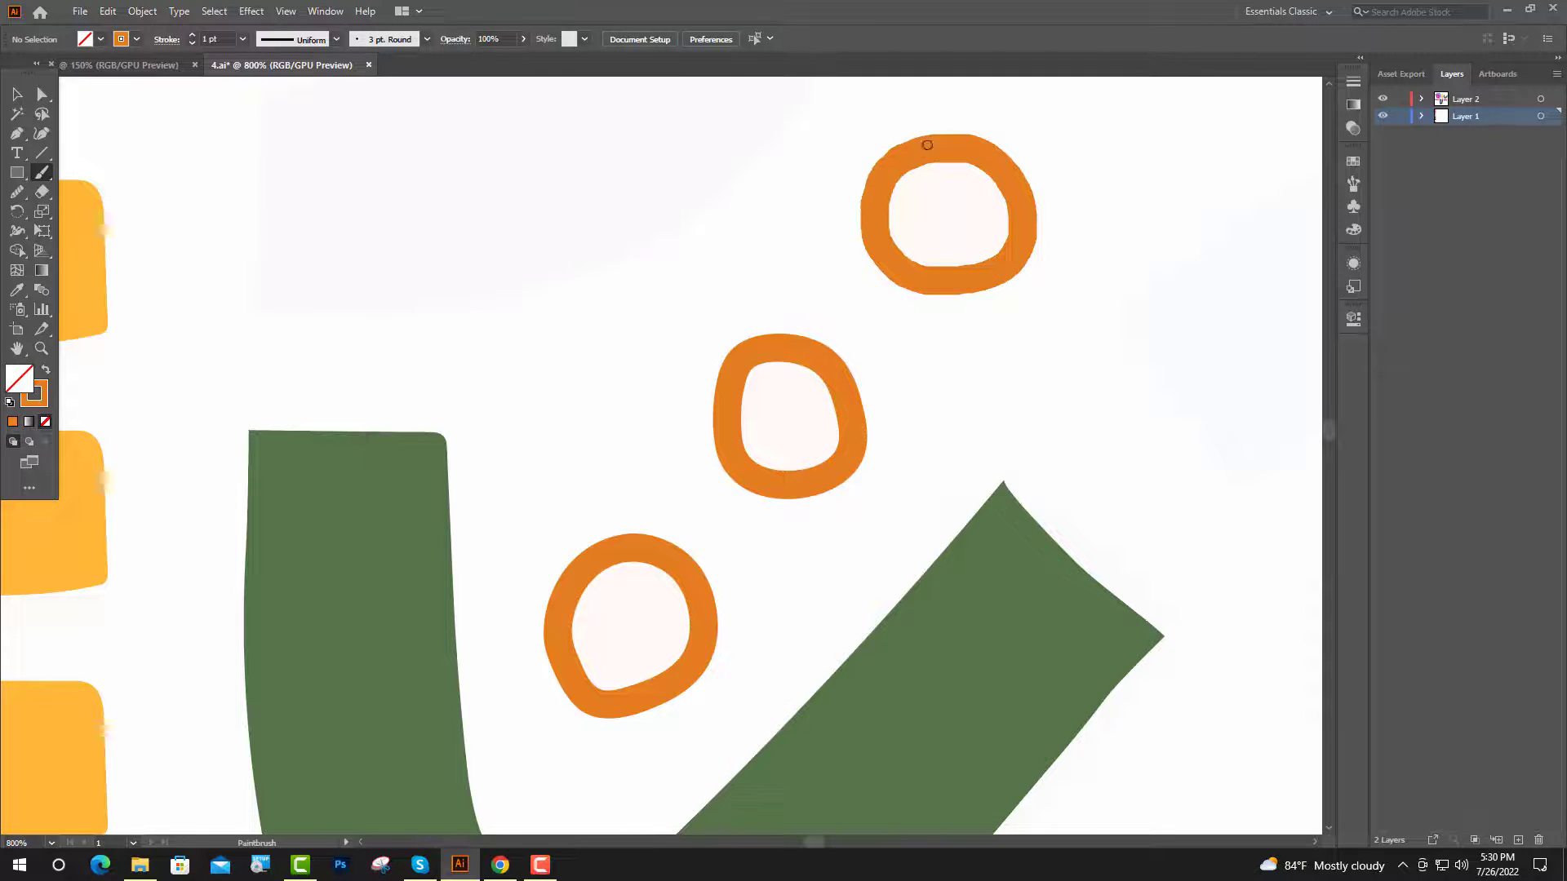
Convert the three orange circular outlines into solid orange dots without a stroke
key(ctrl+minus)
key(ctrl+minus)
key(ctrl+minus)
shift+click(909, 372)
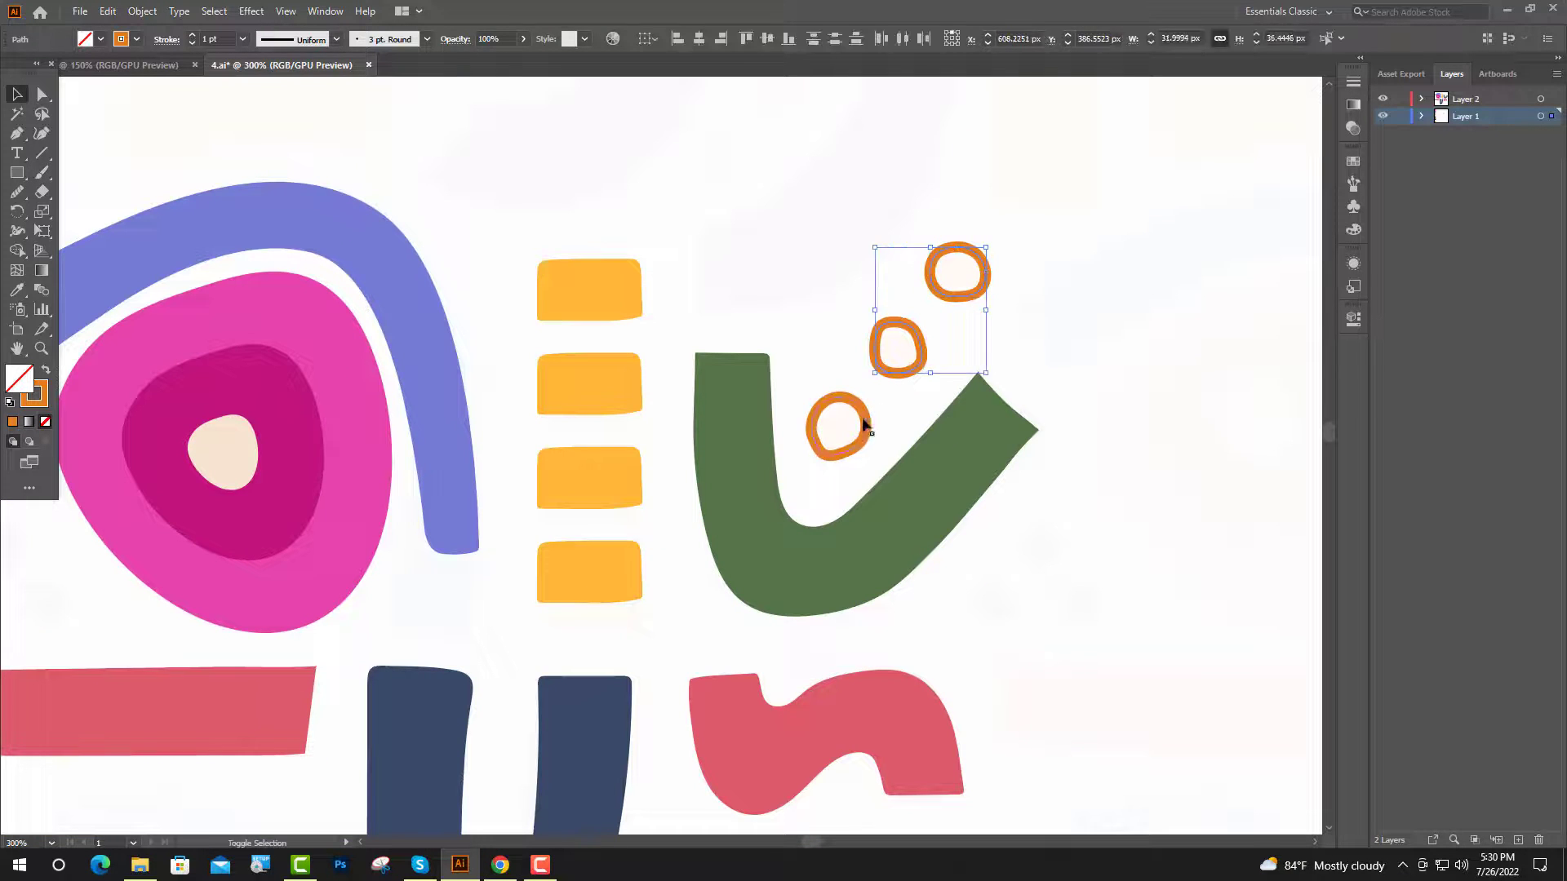
shift+click(859, 447)
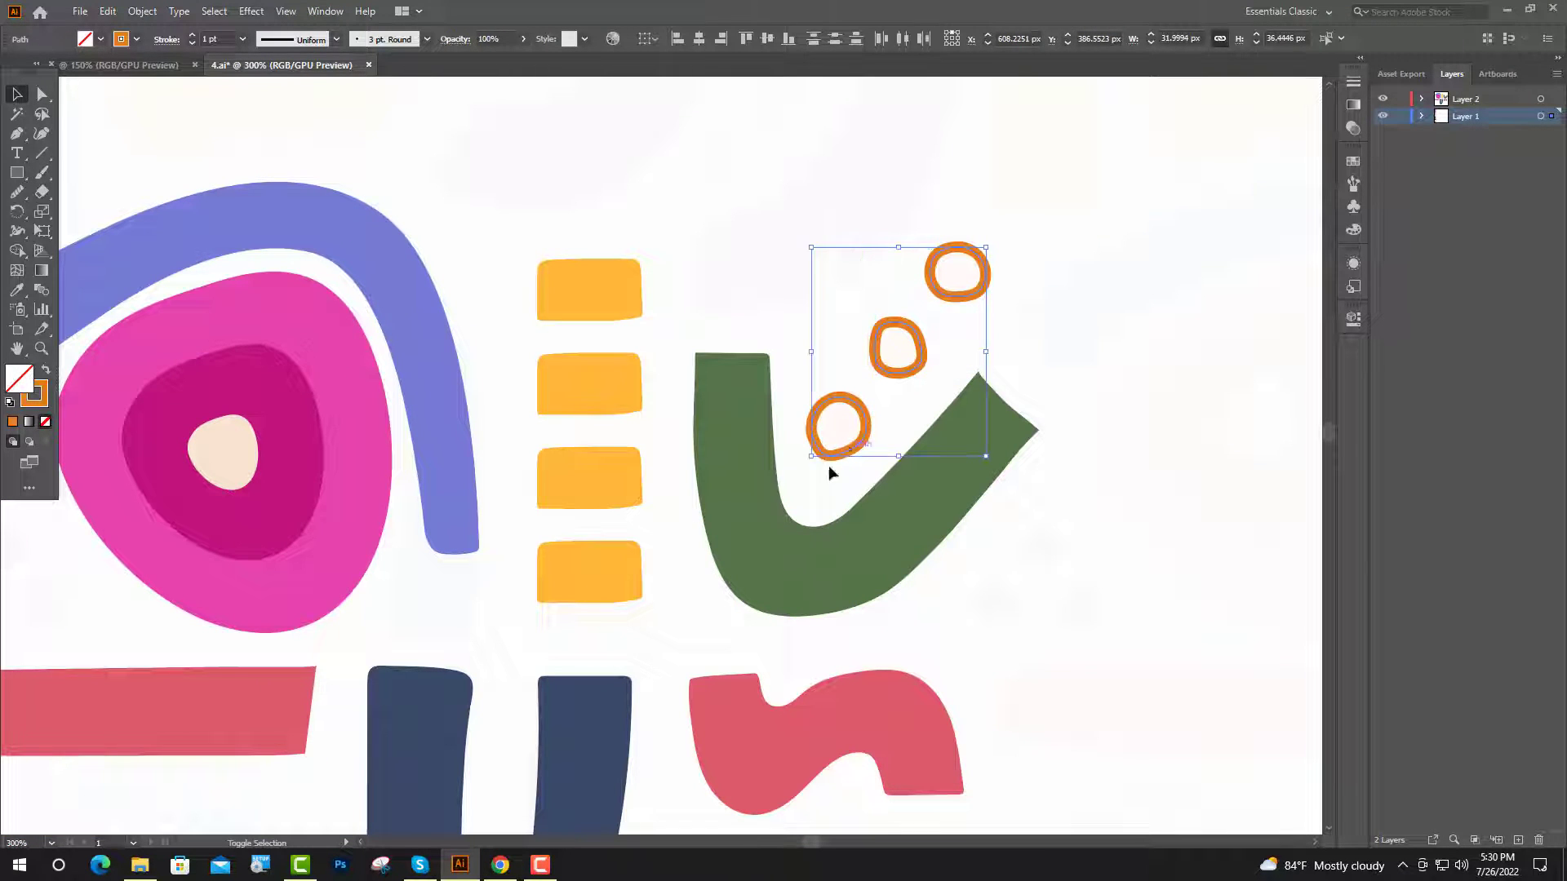
click(46, 371)
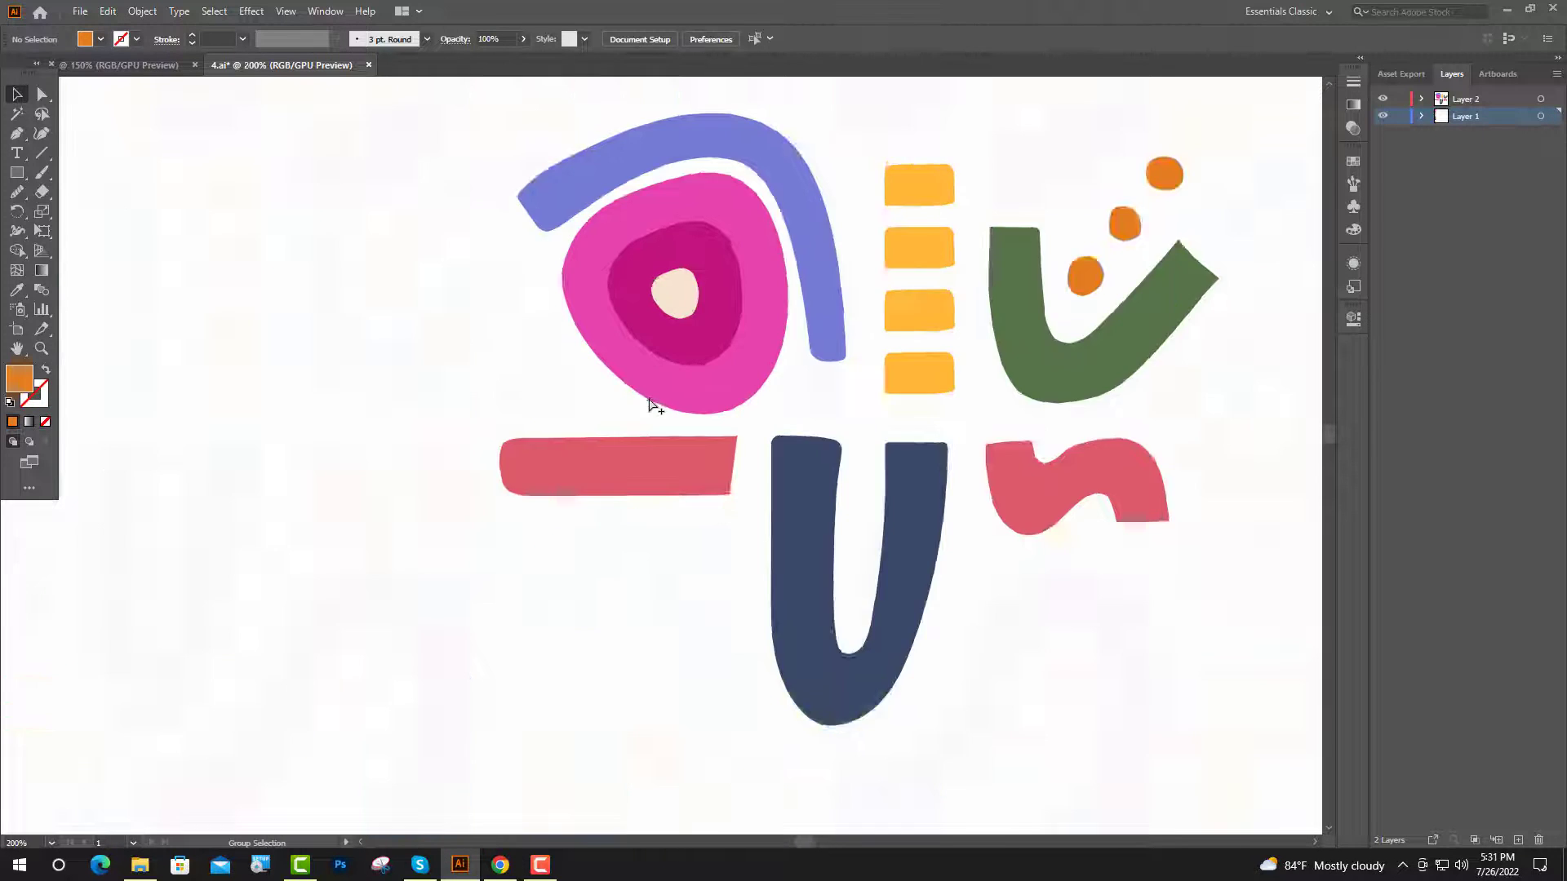
Paint a dot about 12 by 13 px above the coral bar's left end and fill it with the U shape's navy colour
scroll(651, 404, up, 1)
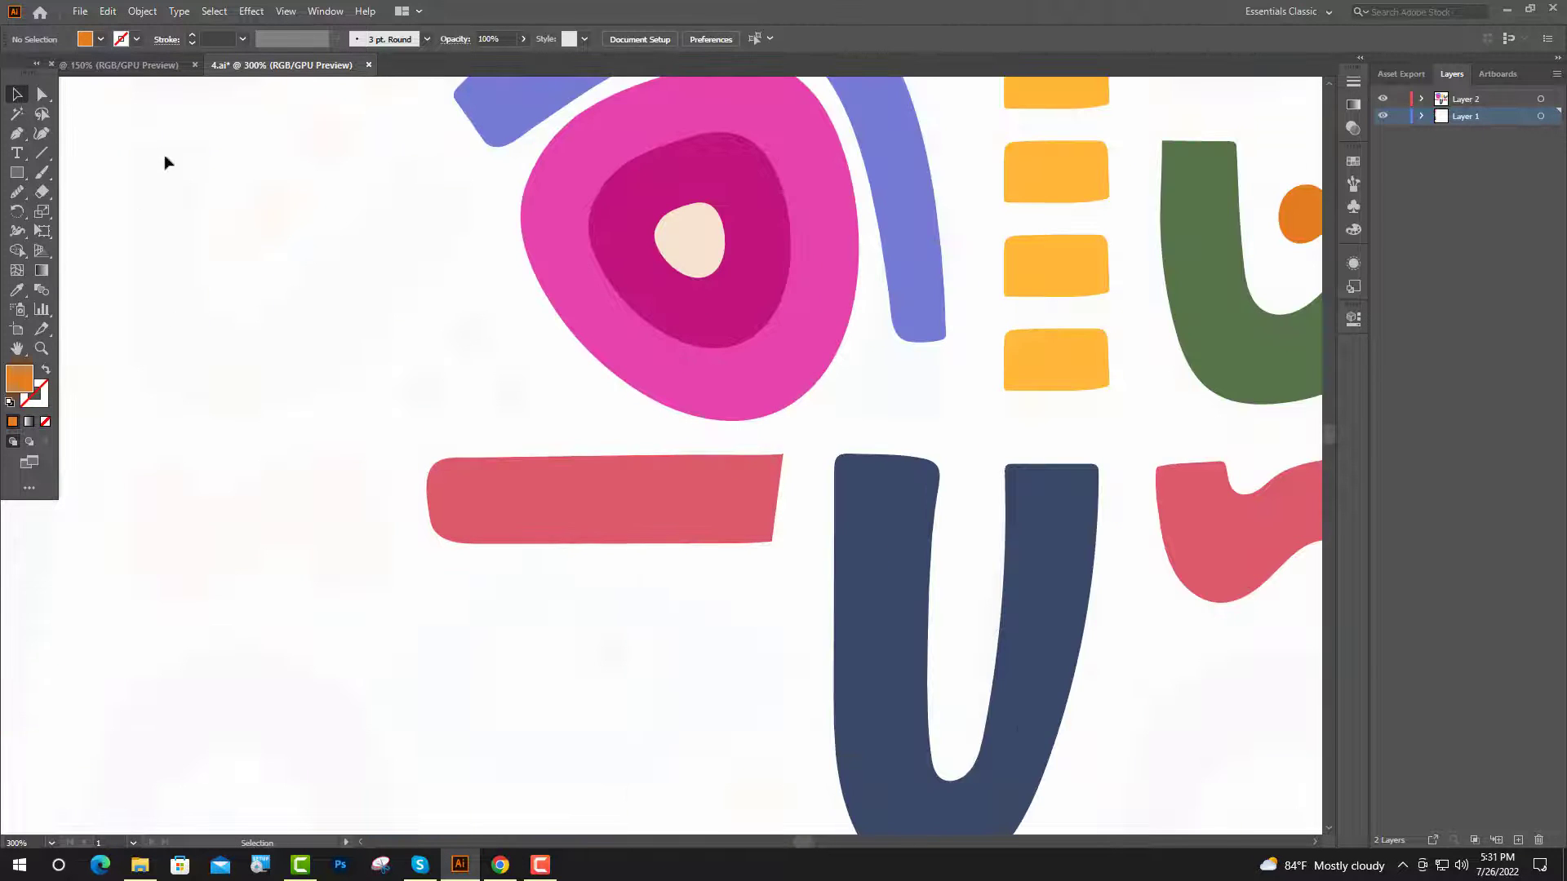
click(42, 173)
scroll(448, 408, up, 2)
mouse_move(565, 493)
mouse_down()
mouse_move(623, 489)
mouse_move(633, 553)
mouse_move(602, 571)
mouse_move(569, 561)
mouse_move(567, 486)
mouse_up()
key(v)
click(46, 372)
scroll(350, 413, down, 3)
key(i)
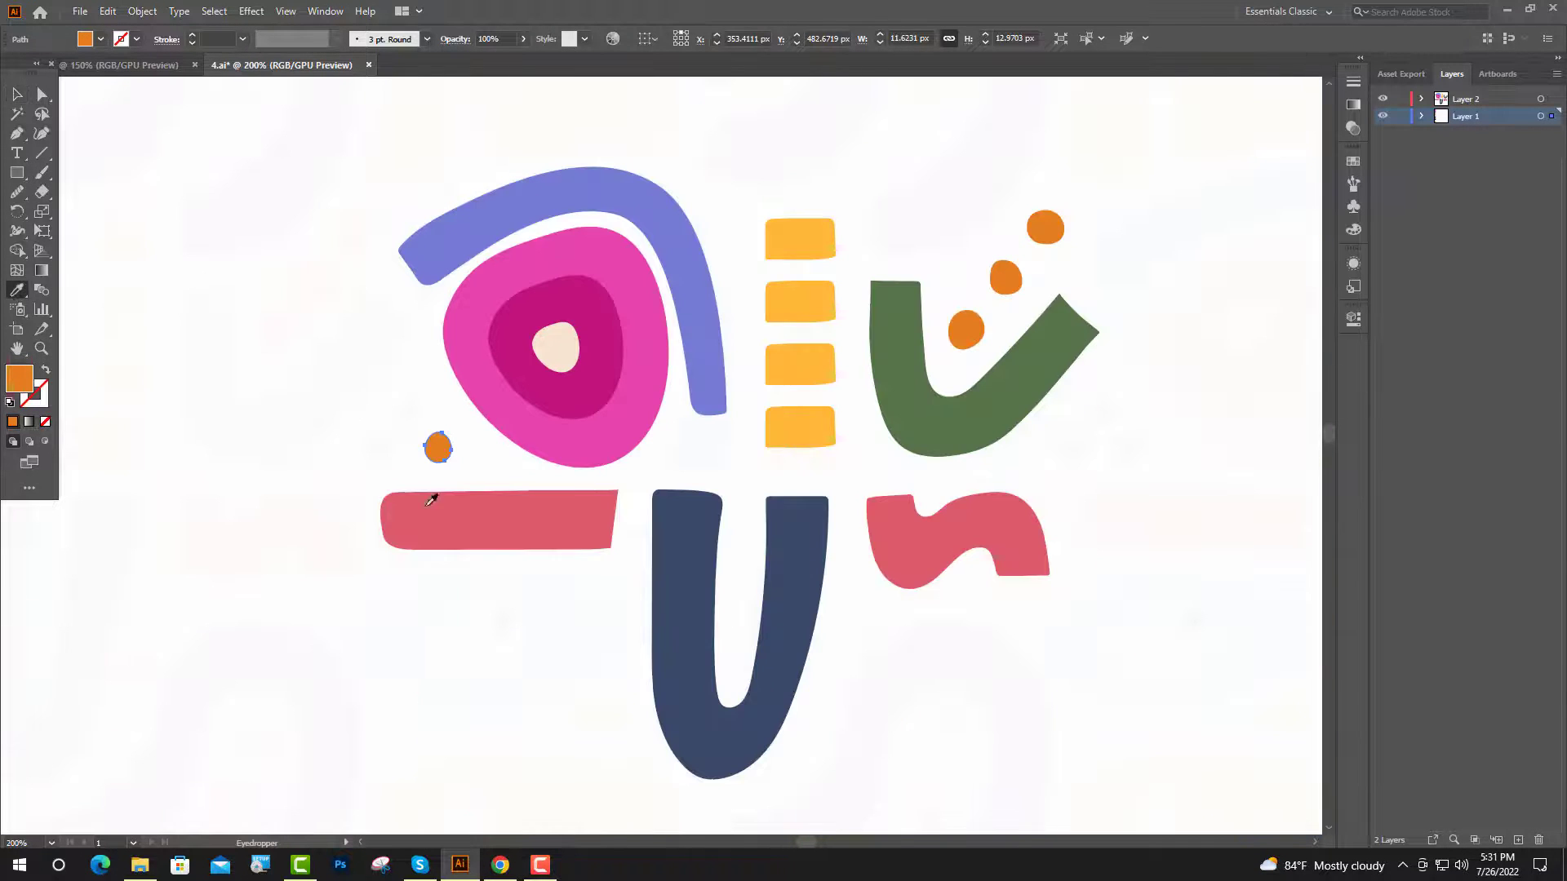
click(793, 529)
Copy the navy dot to form a triangular cluster of three dots beside the pink shape
scroll(384, 427, up, 3)
key(v)
drag(536, 472, 373, 495)
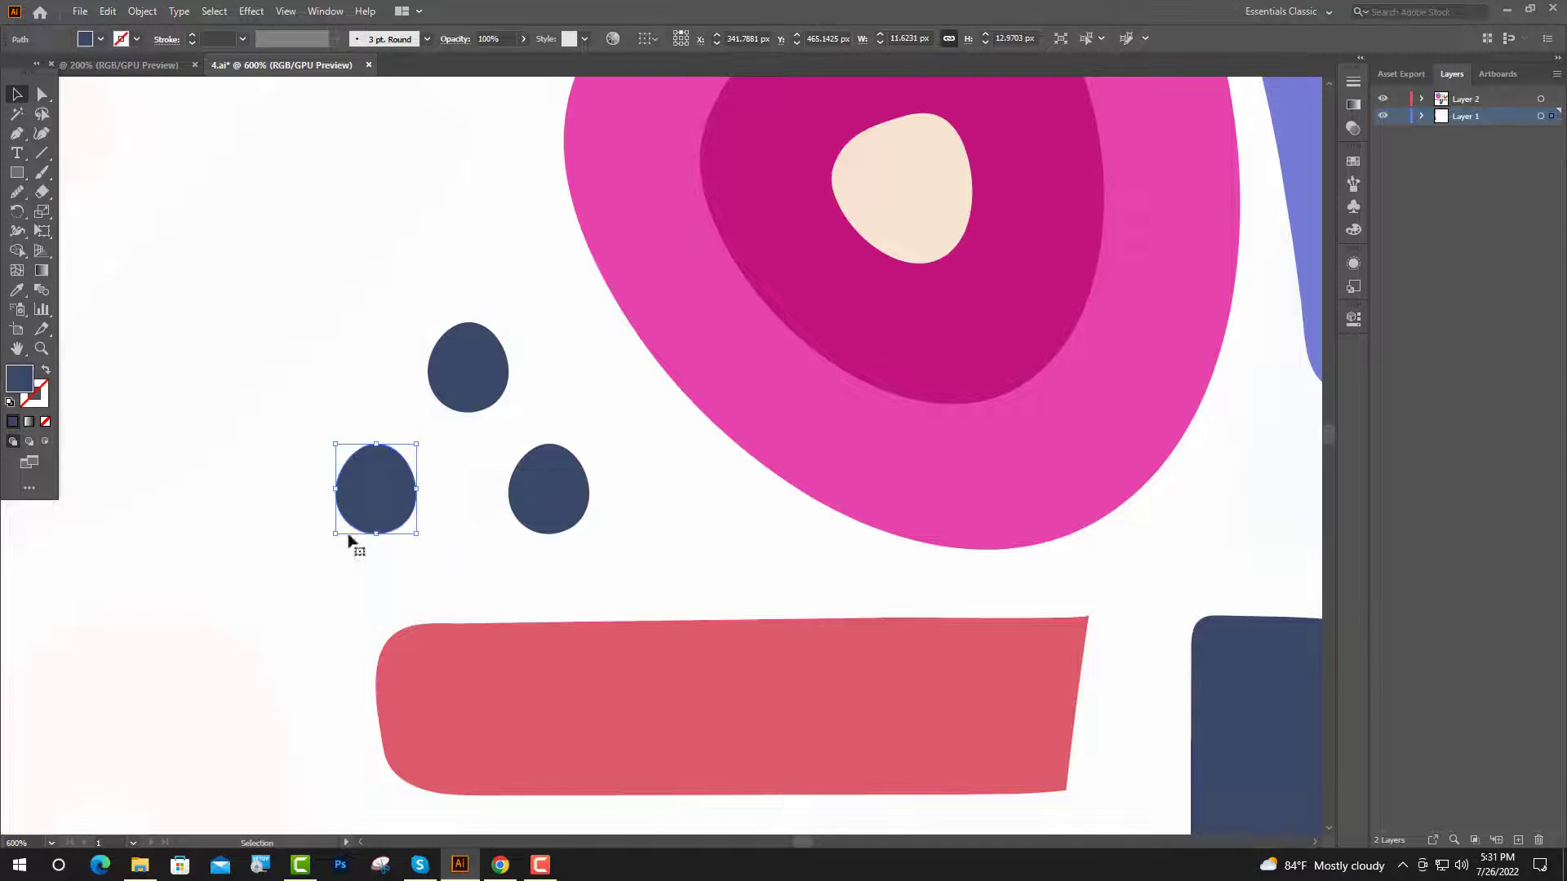
click(350, 536)
Paint a closed navy lens-shaped outline about 123 by 53 px beneath the coral bar, left of the navy U
scroll(350, 535, down, 4)
scroll(742, 449, up, 1)
scroll(113, 348, up, 2)
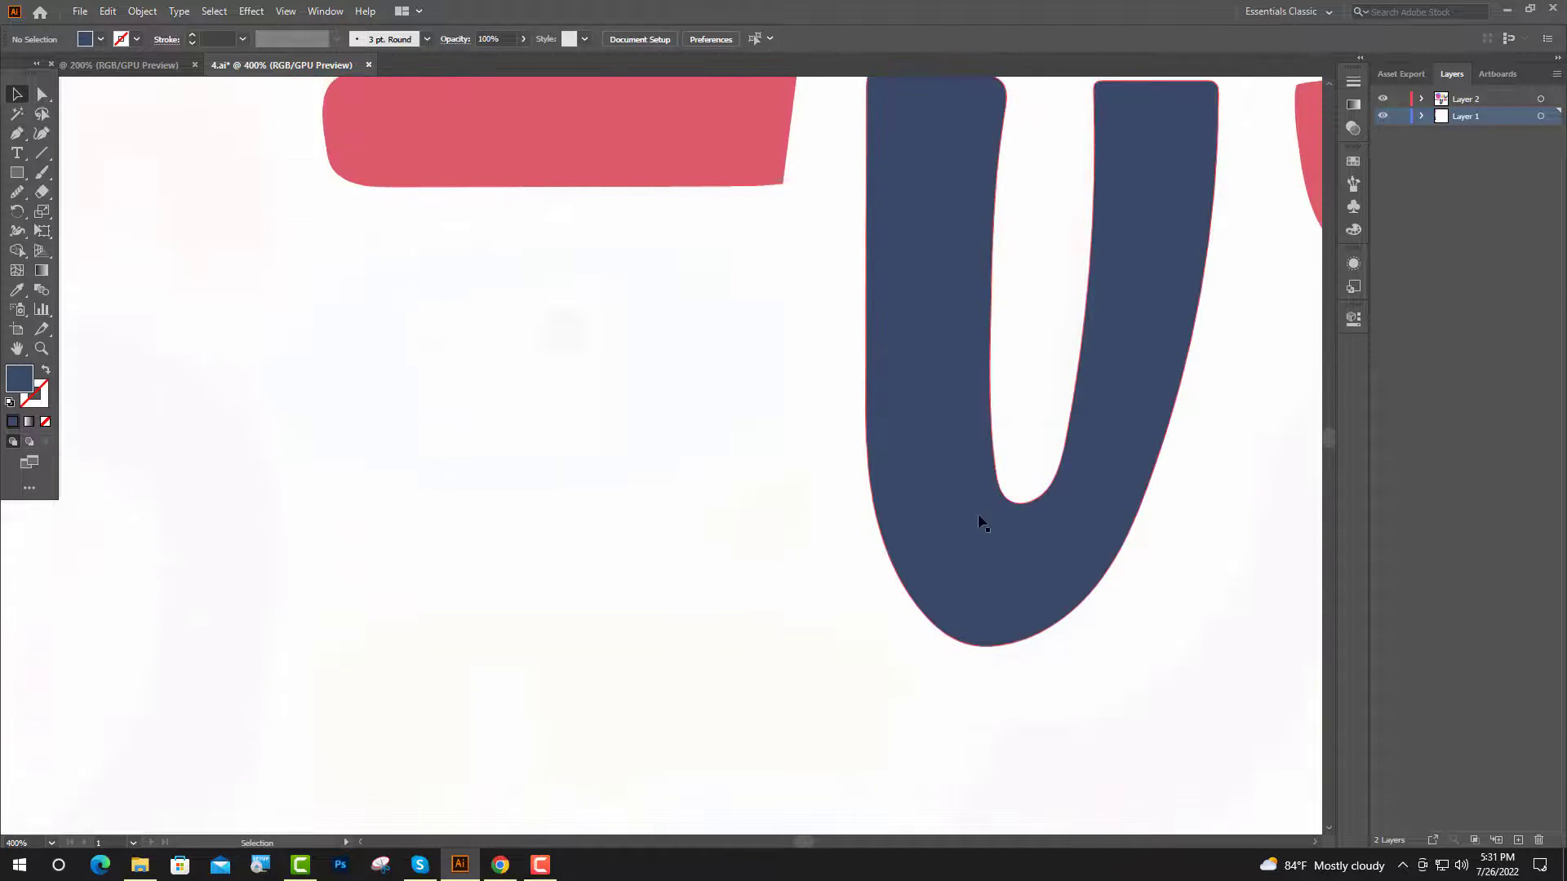
scroll(983, 520, up, 2)
click(39, 173)
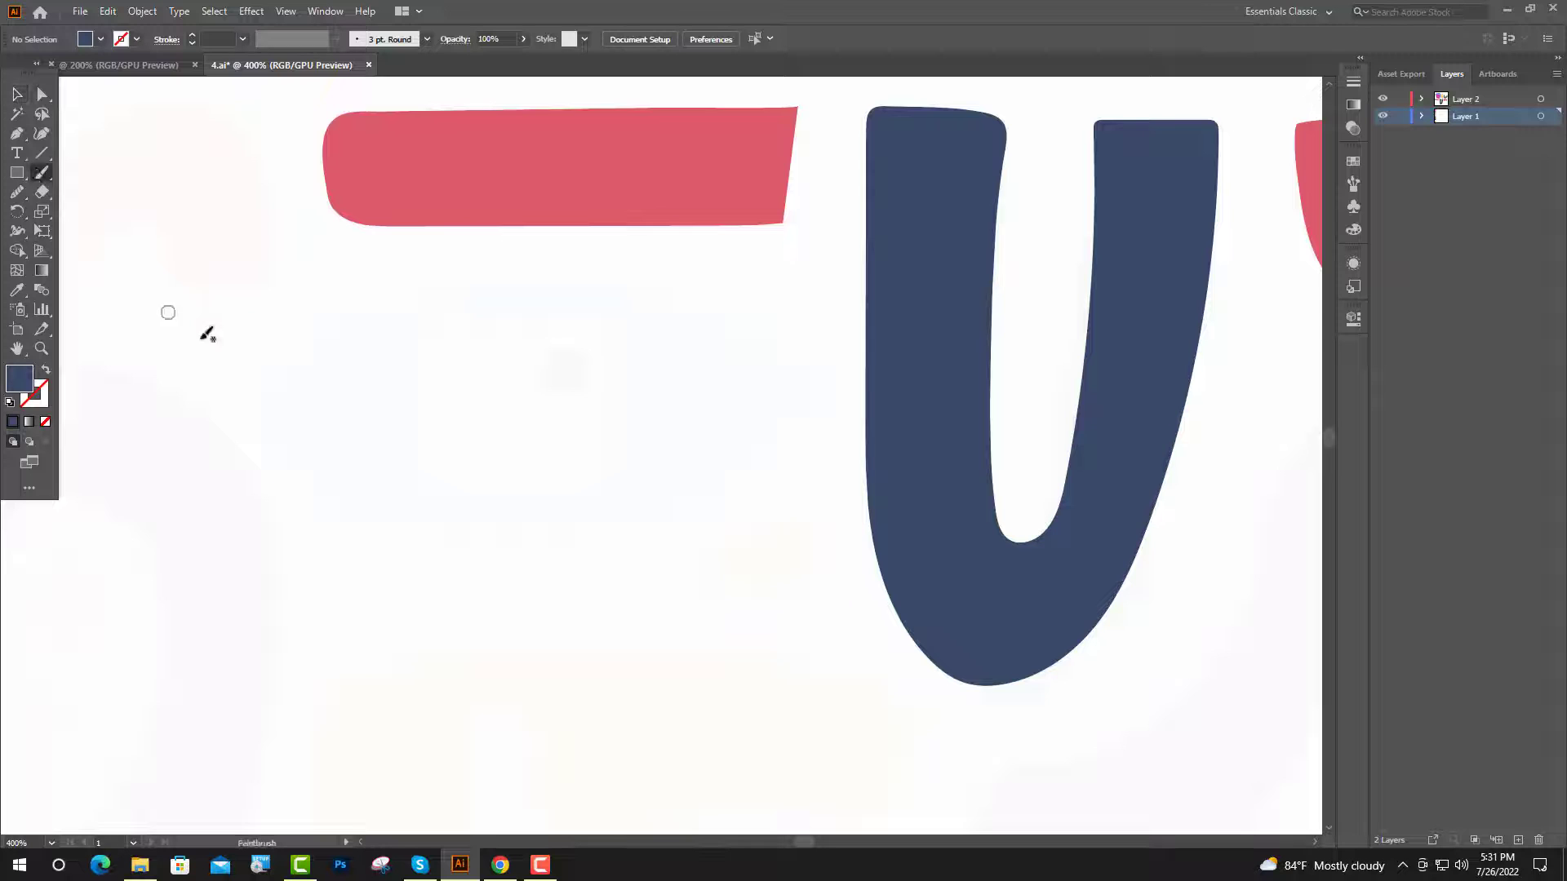
mouse_move(253, 421)
mouse_down()
mouse_move(361, 495)
mouse_move(482, 521)
mouse_up()
key(ctrl+z)
key(ctrl+minus)
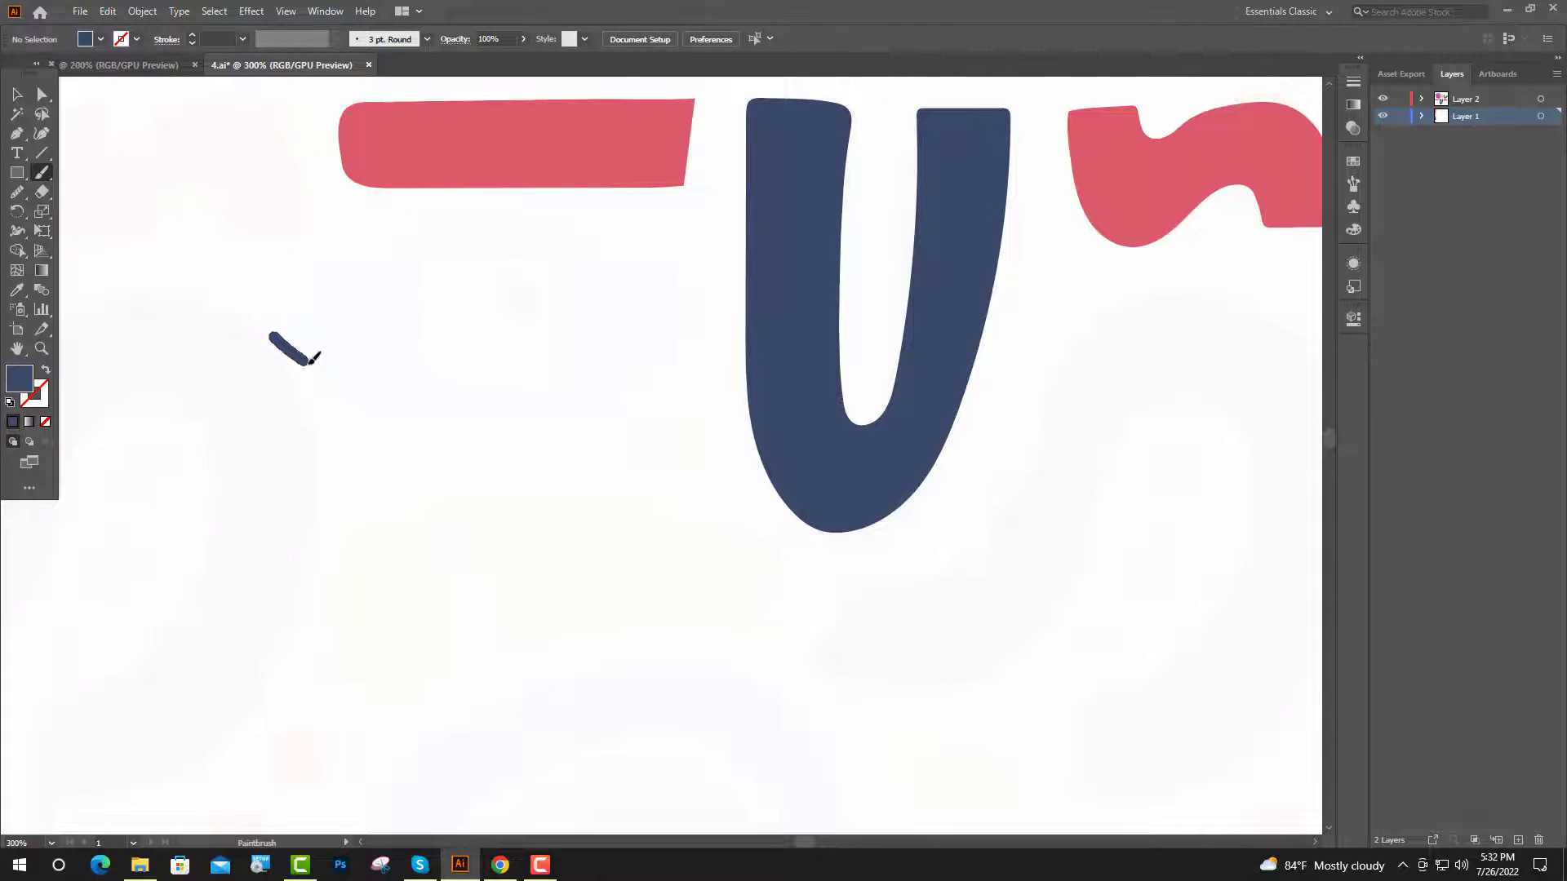
mouse_move(312, 359)
mouse_down()
mouse_move(422, 403)
mouse_move(663, 361)
mouse_up()
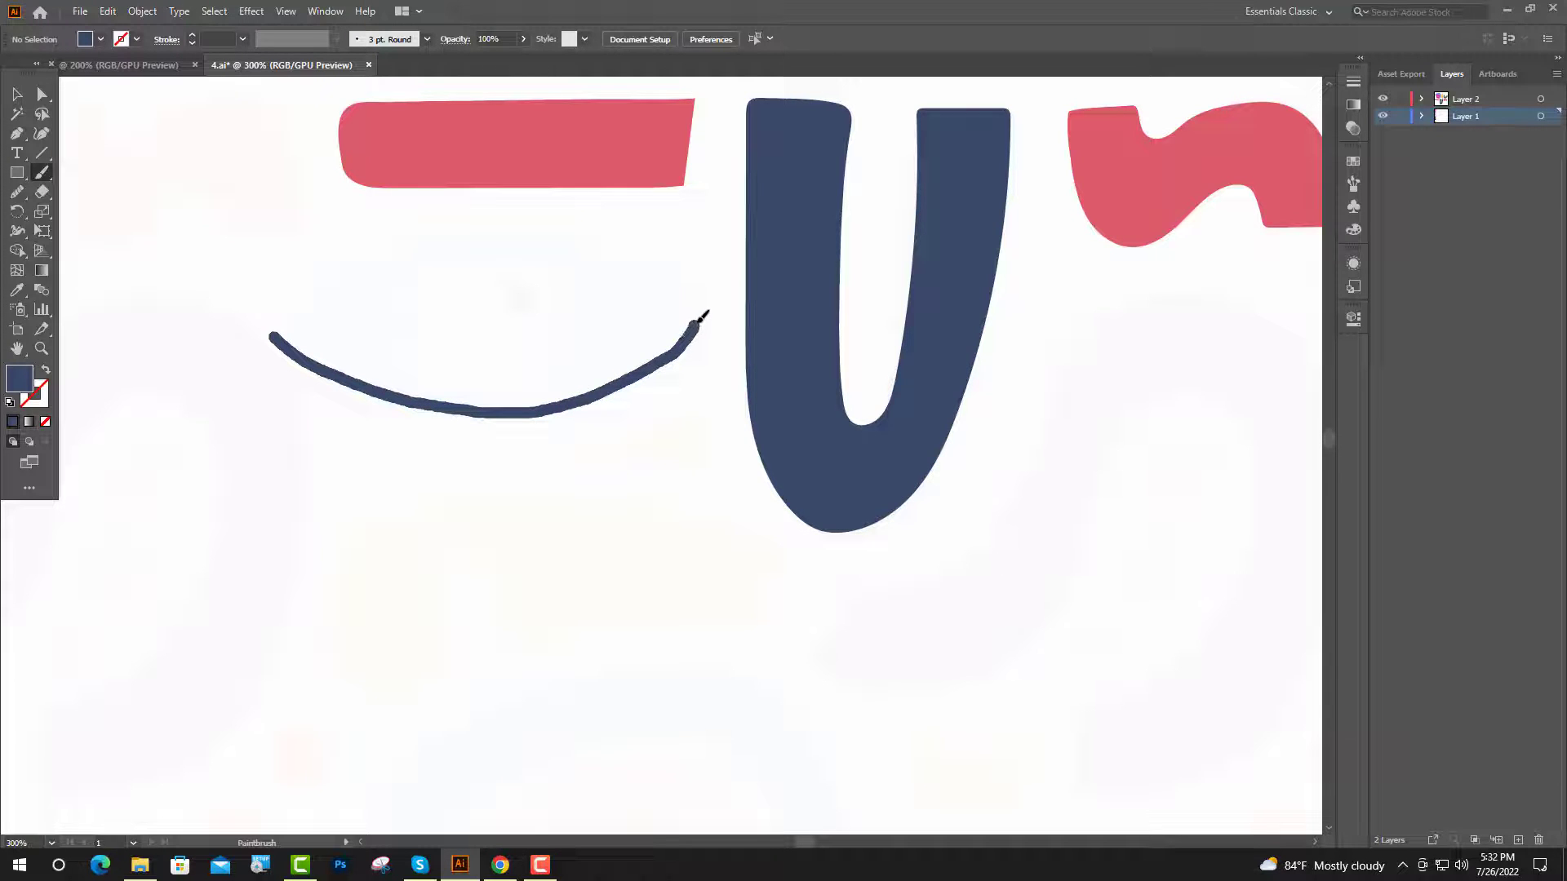
drag(706, 299, 530, 223)
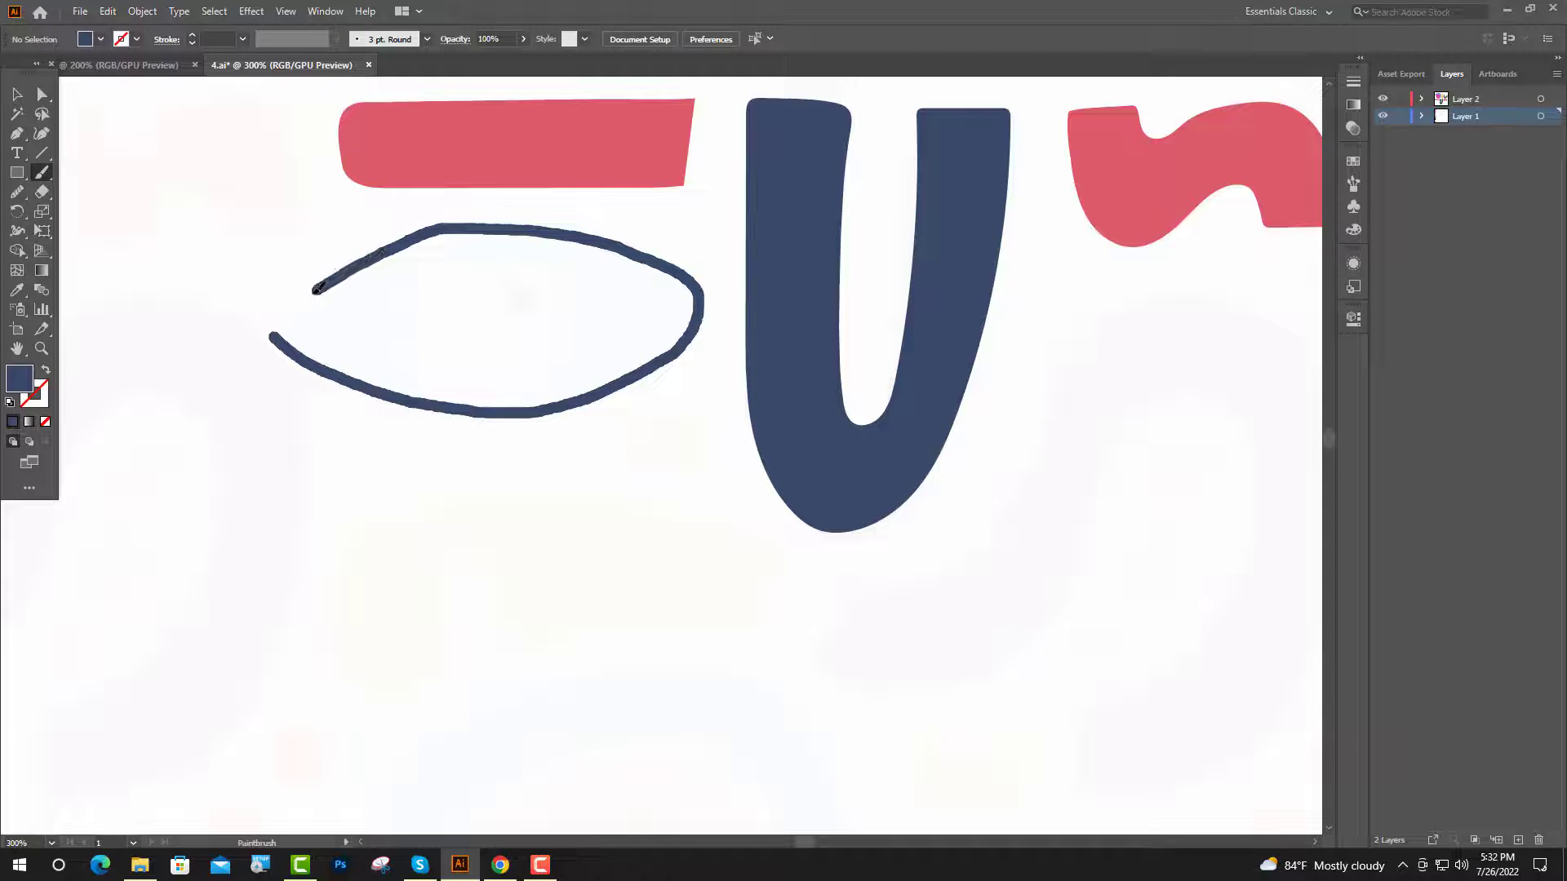
Fill the lens-shaped outline with the light blue palette colour
key(ctrl+1)
click(17, 290)
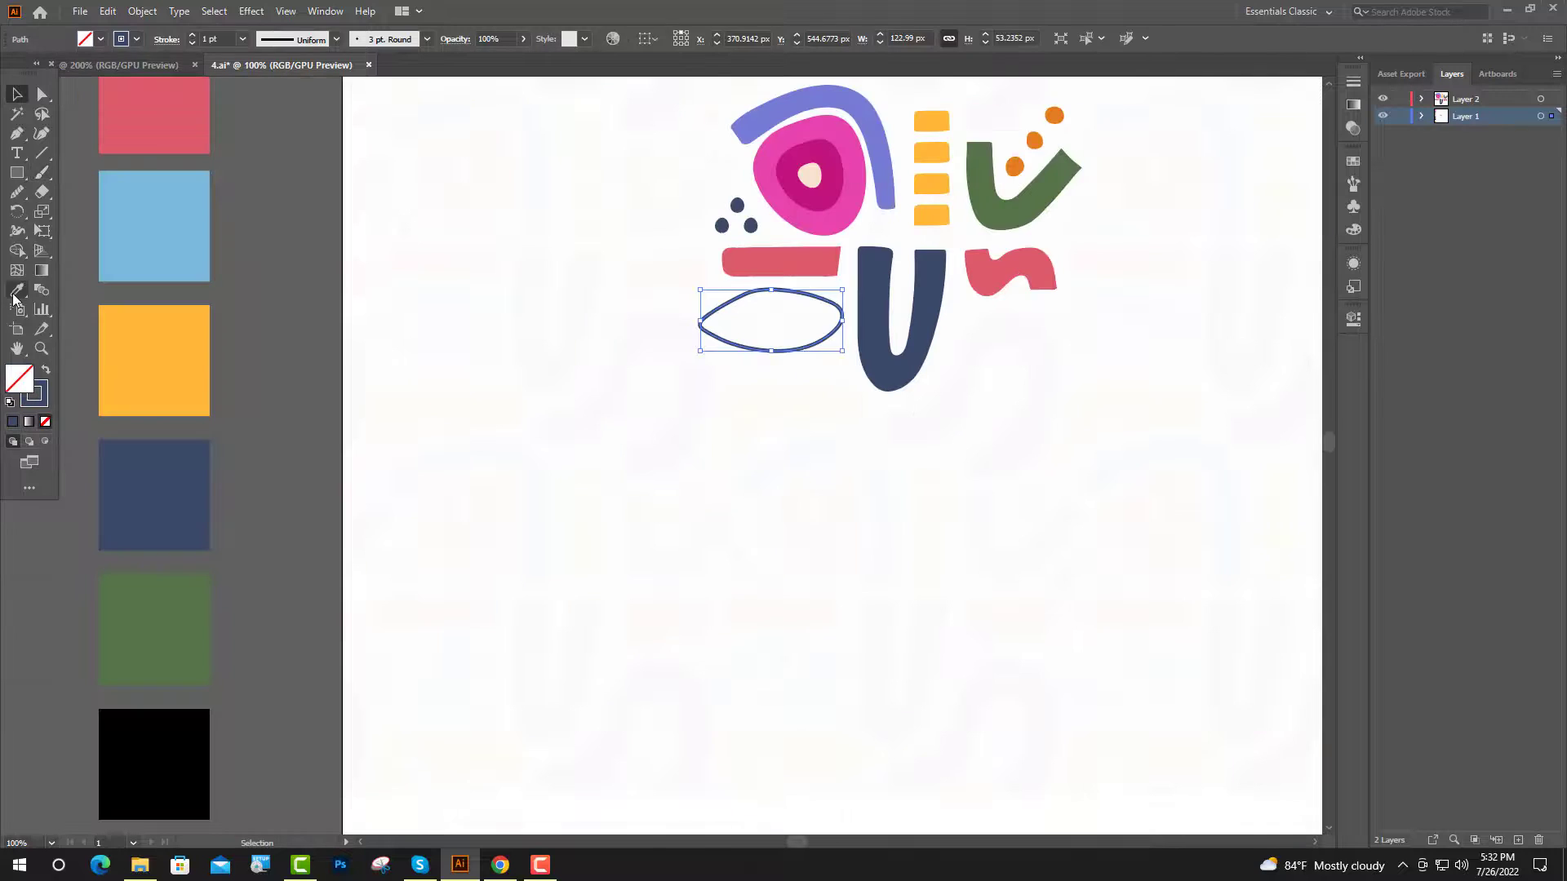
click(143, 245)
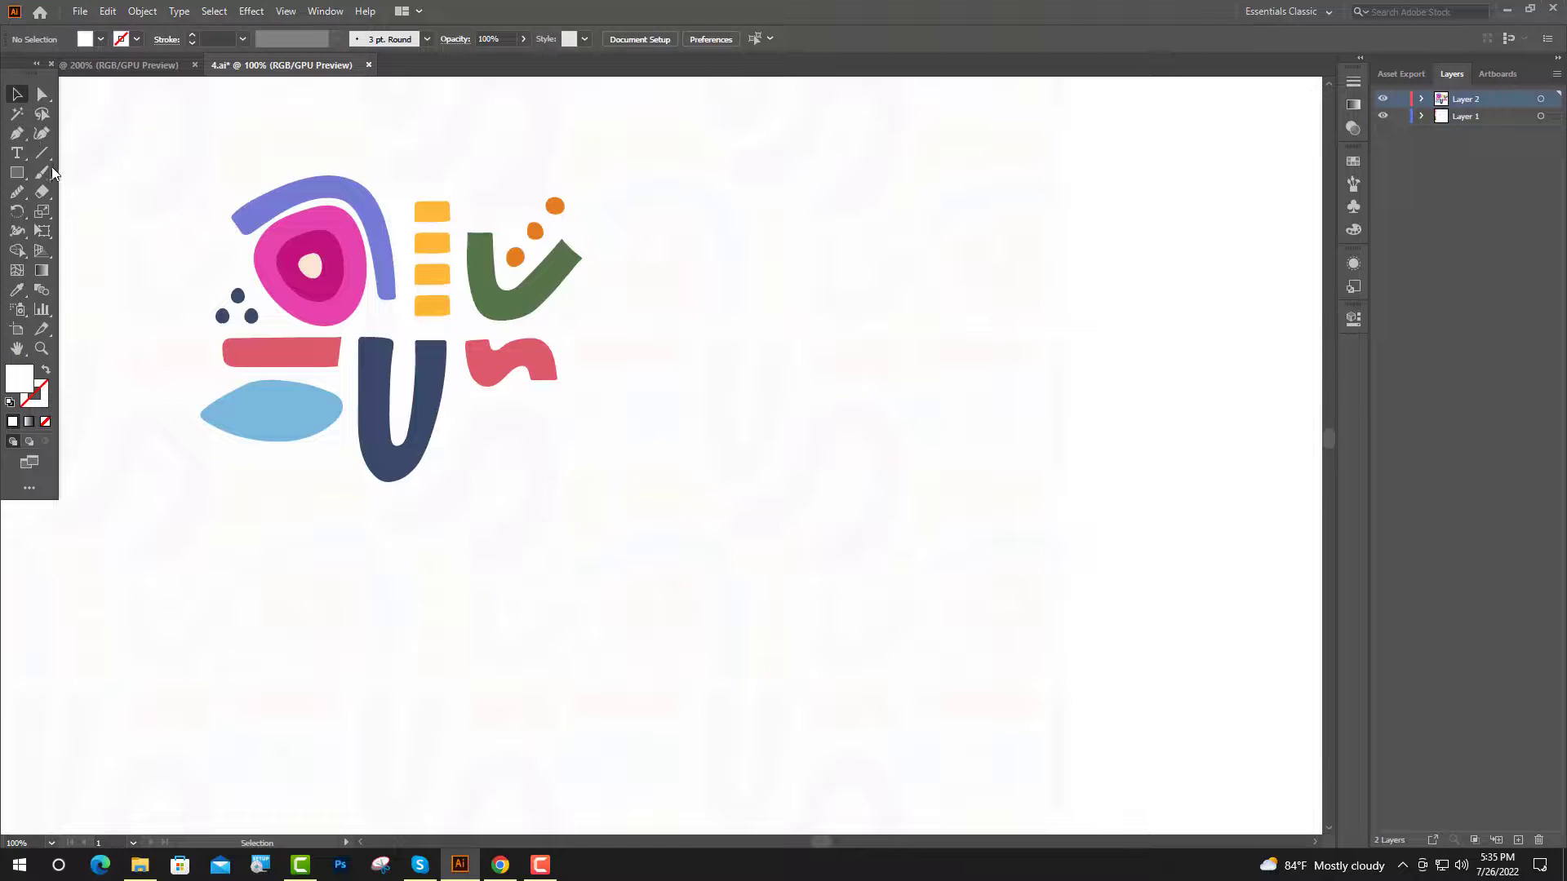
Paint a closed white rounded rectangle inside the light blue lens shape and convert its outline to a solid fill
key(b)
scroll(230, 388, up, 5)
mouse_move(287, 452)
mouse_down()
mouse_move(269, 626)
mouse_move(379, 640)
mouse_move(655, 421)
mouse_move(314, 403)
mouse_move(286, 449)
mouse_up()
key(v)
click(45, 371)
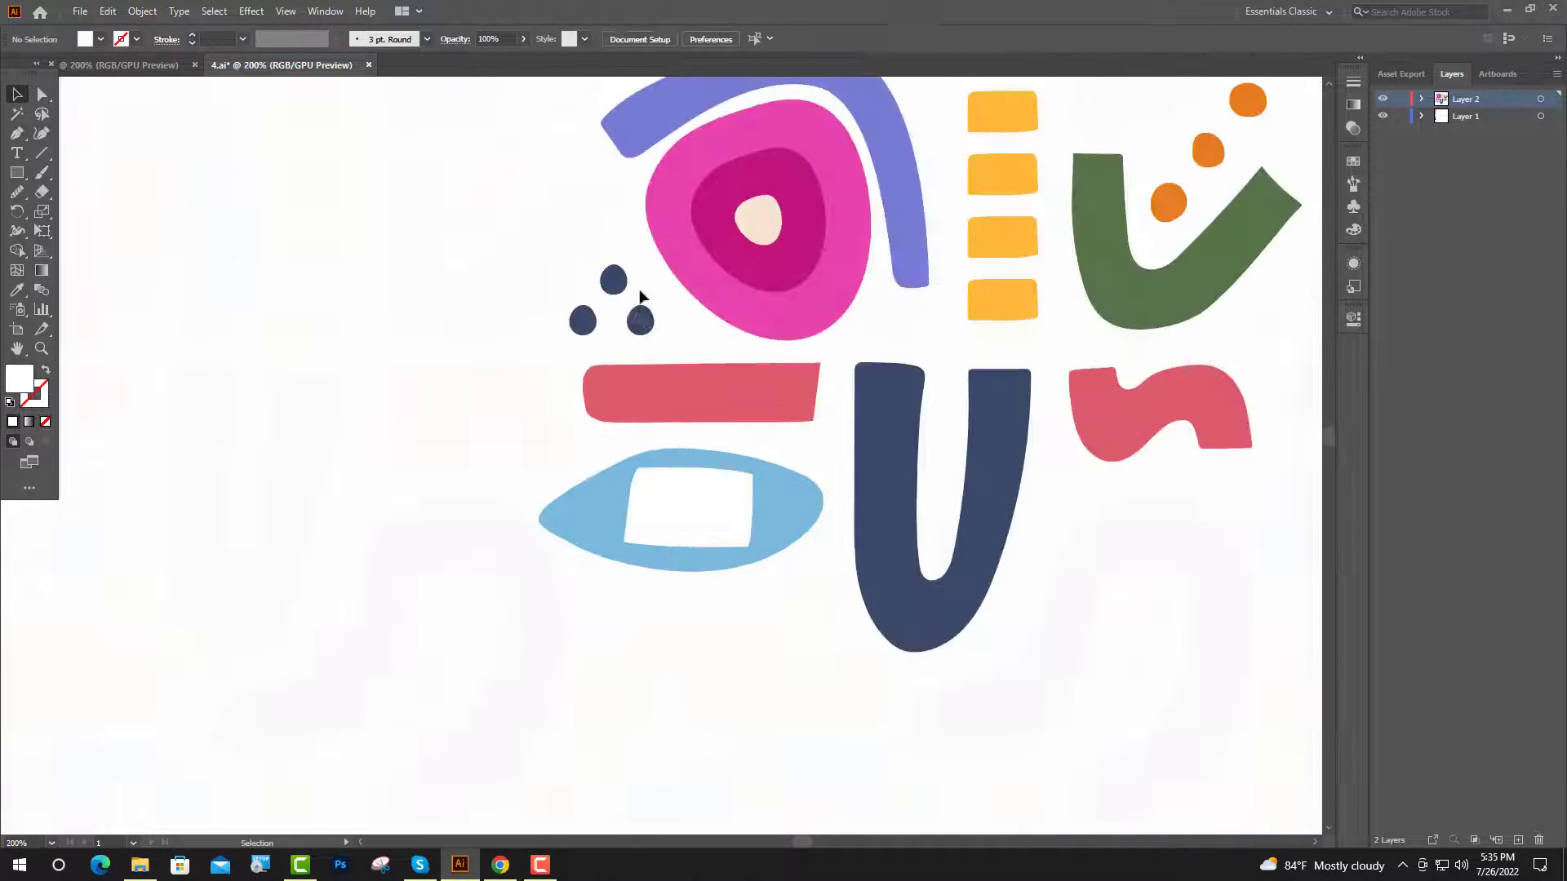
Copy a navy dot into the upper right of the white rectangle as a black pupil in front of the eye shape
drag(639, 321, 720, 495)
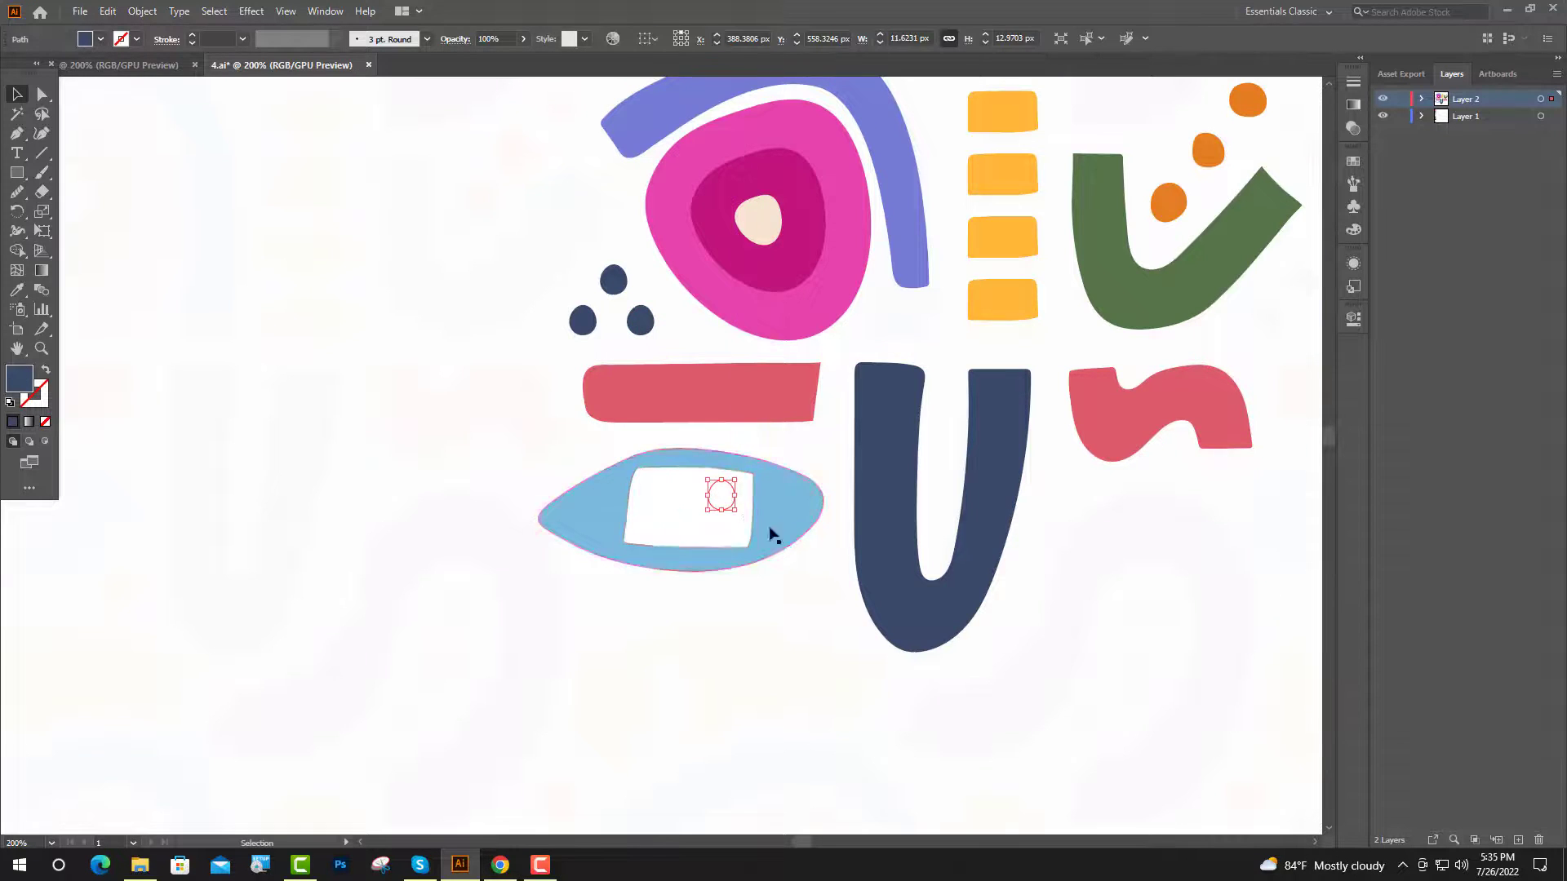
scroll(738, 499, up, 2)
right_click(722, 501)
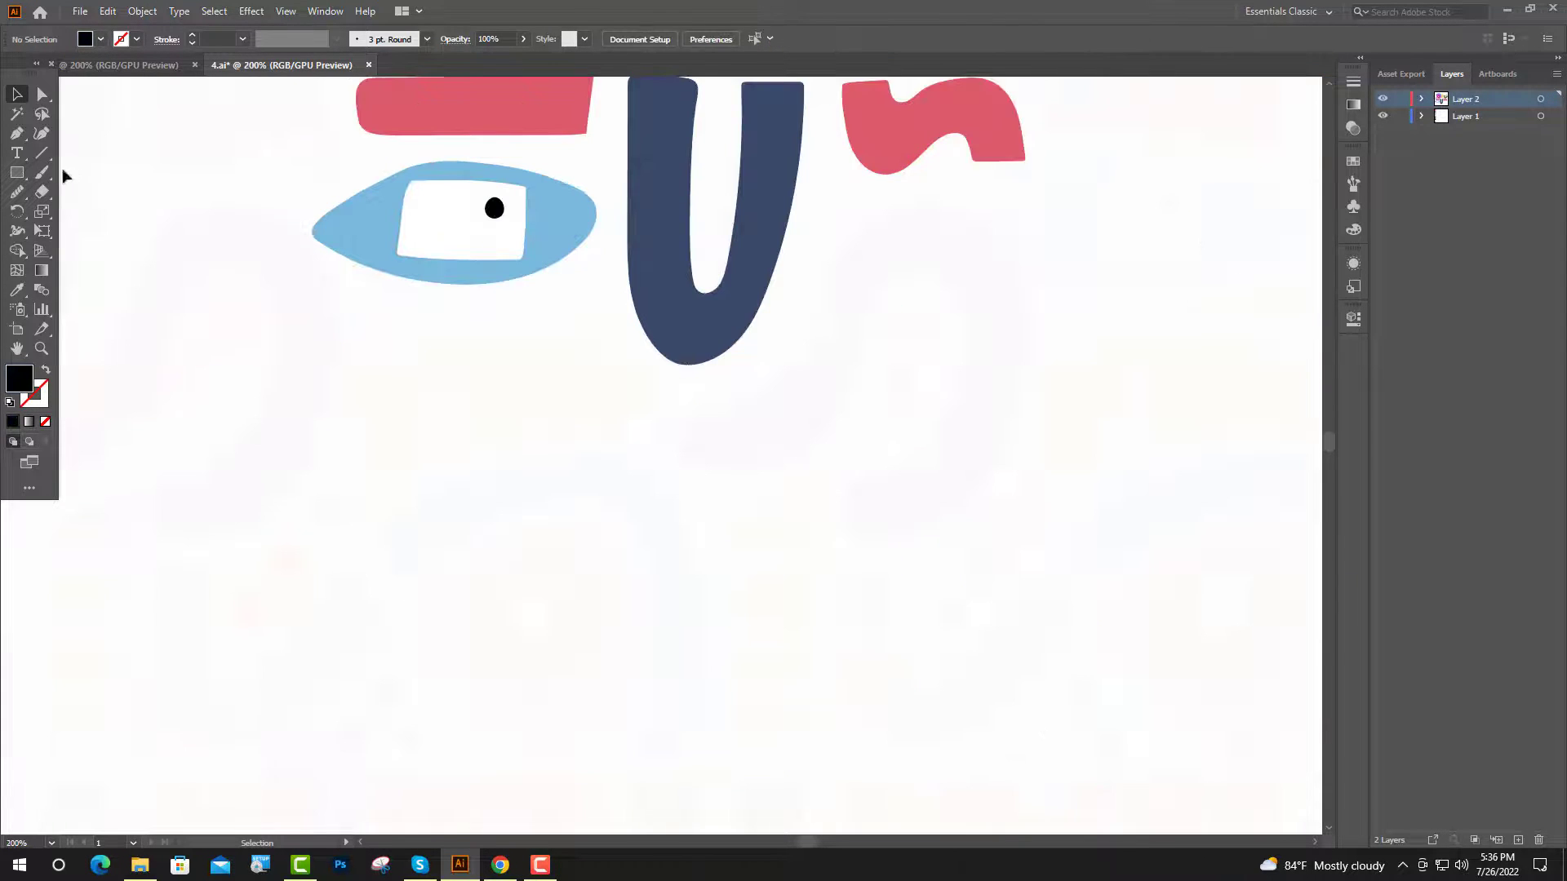
Paint a closed black outline about 133 by 54 px beneath the eye, with a narrow notch cut into its underside
click(41, 172)
scroll(427, 400, up, 1)
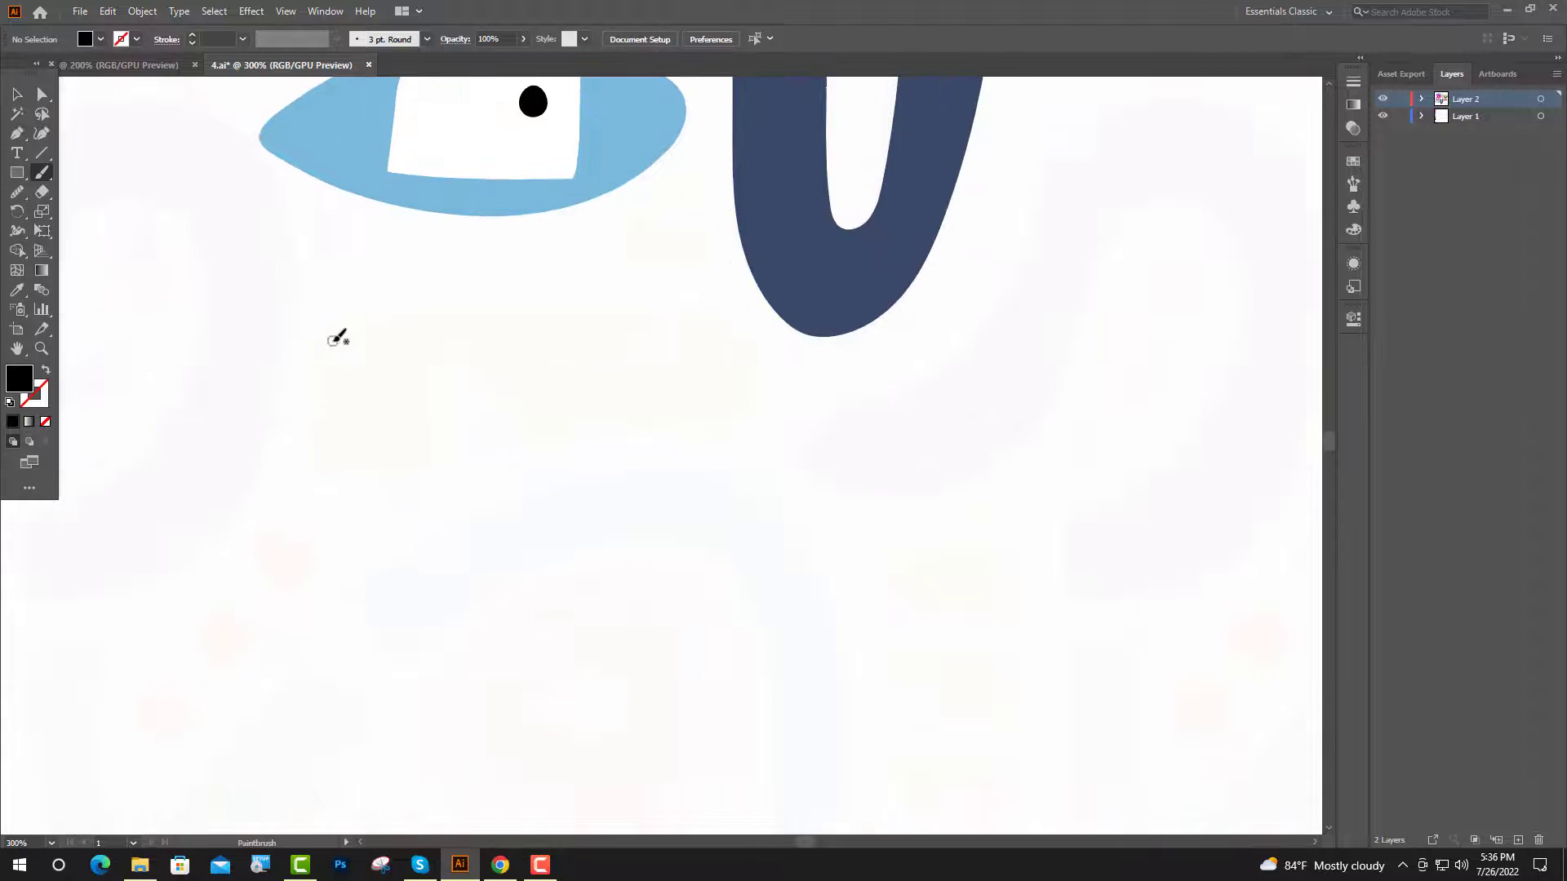
mouse_move(335, 337)
mouse_down()
mouse_move(318, 457)
mouse_move(358, 491)
mouse_move(416, 491)
mouse_move(432, 400)
mouse_move(499, 435)
mouse_up()
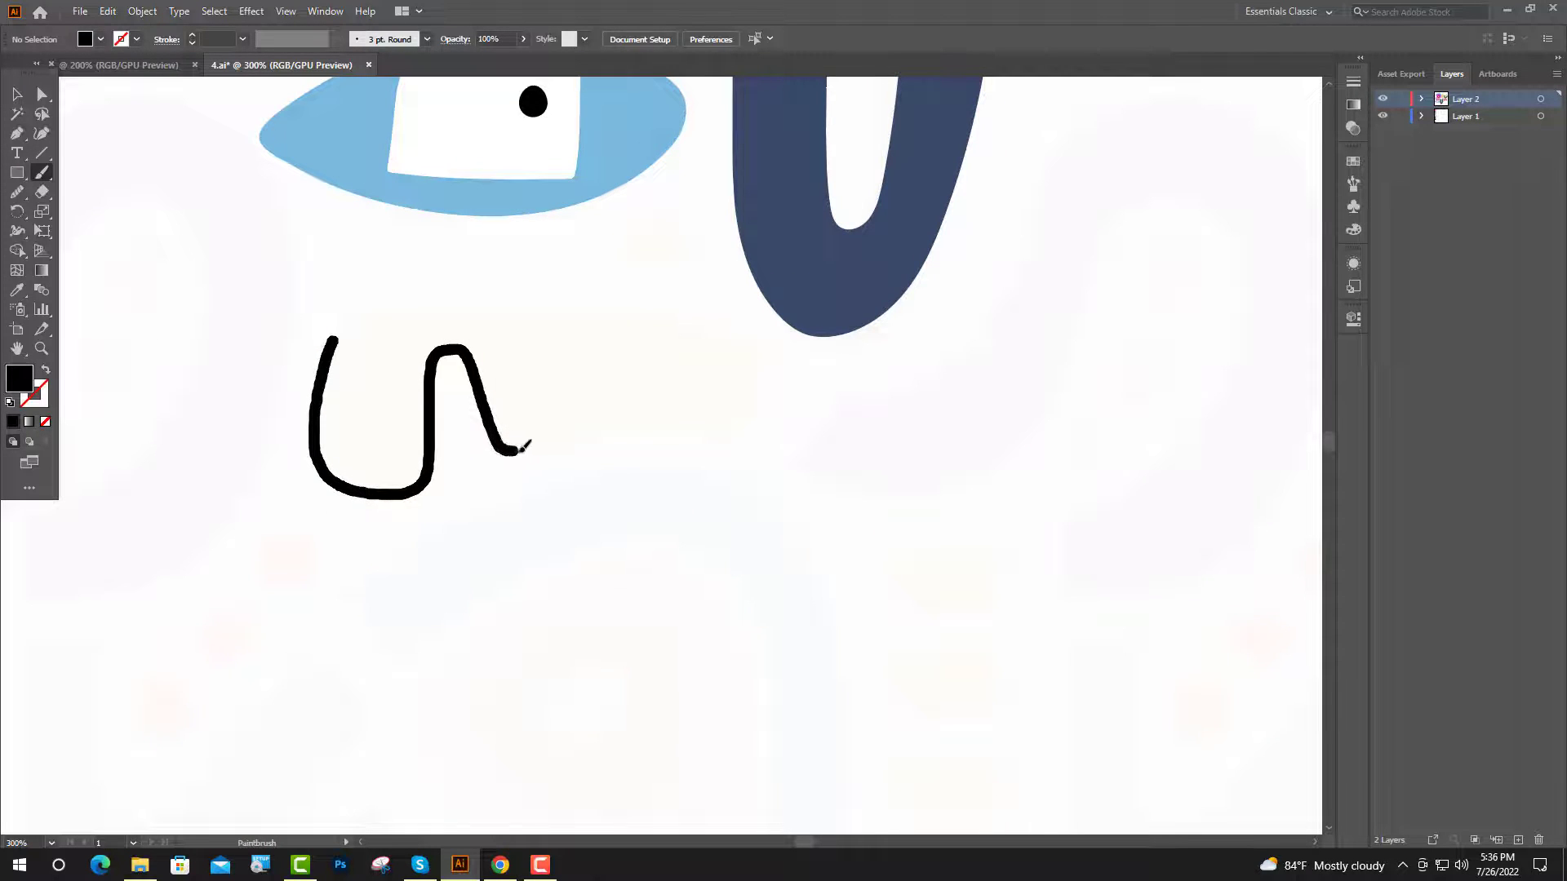
mouse_move(641, 423)
mouse_down()
mouse_move(640, 315)
mouse_move(488, 306)
mouse_up()
drag(351, 341, 335, 338)
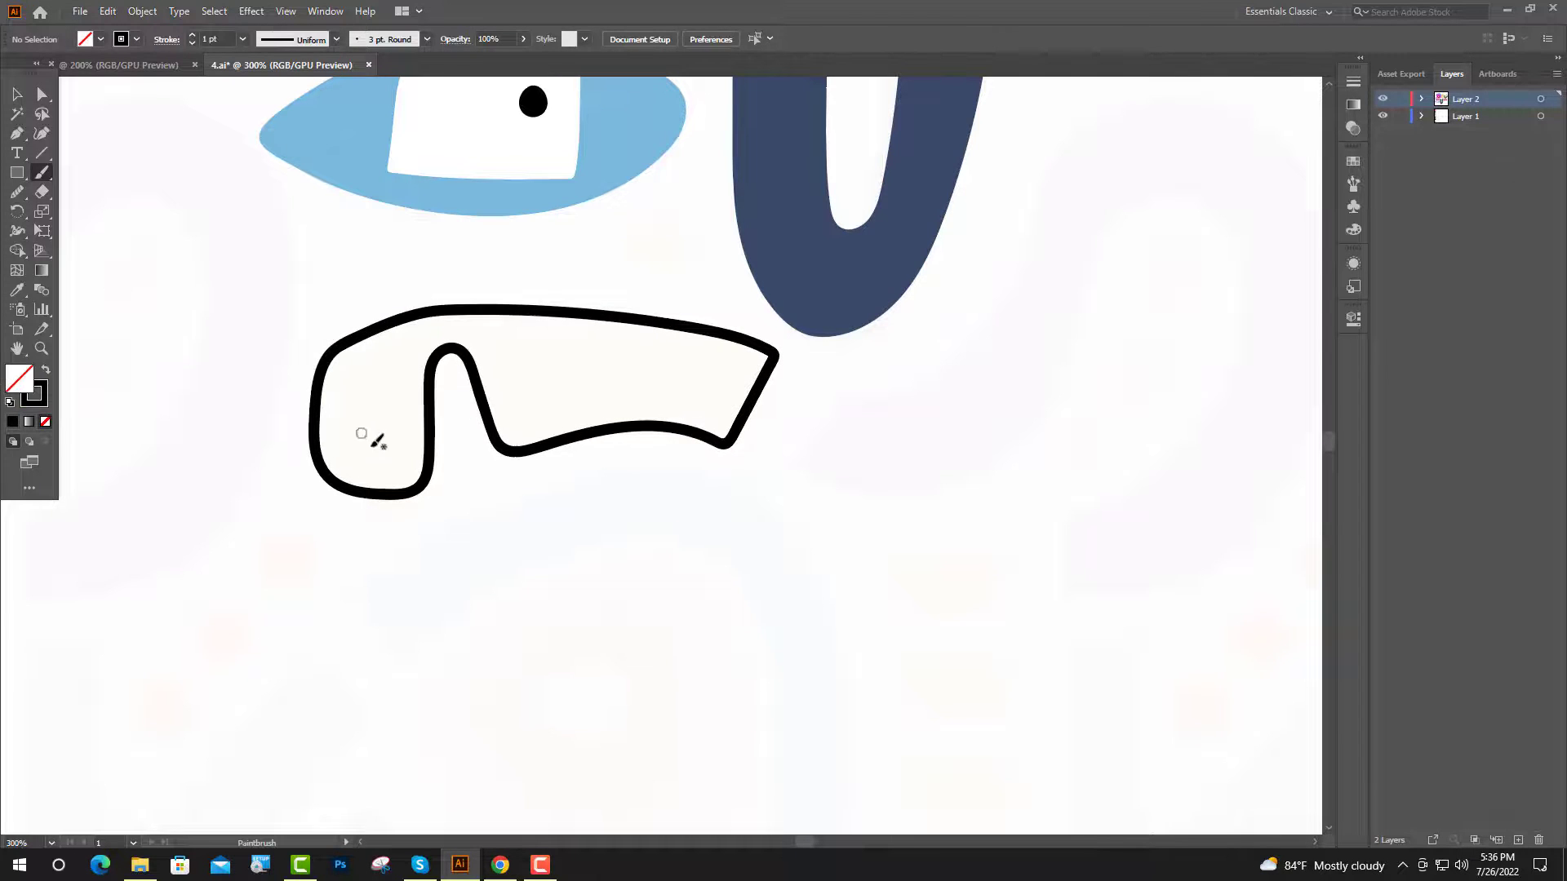
Fill the notched outline beneath the eye with the orange-yellow palette colour
key(ctrl+1)
key(i)
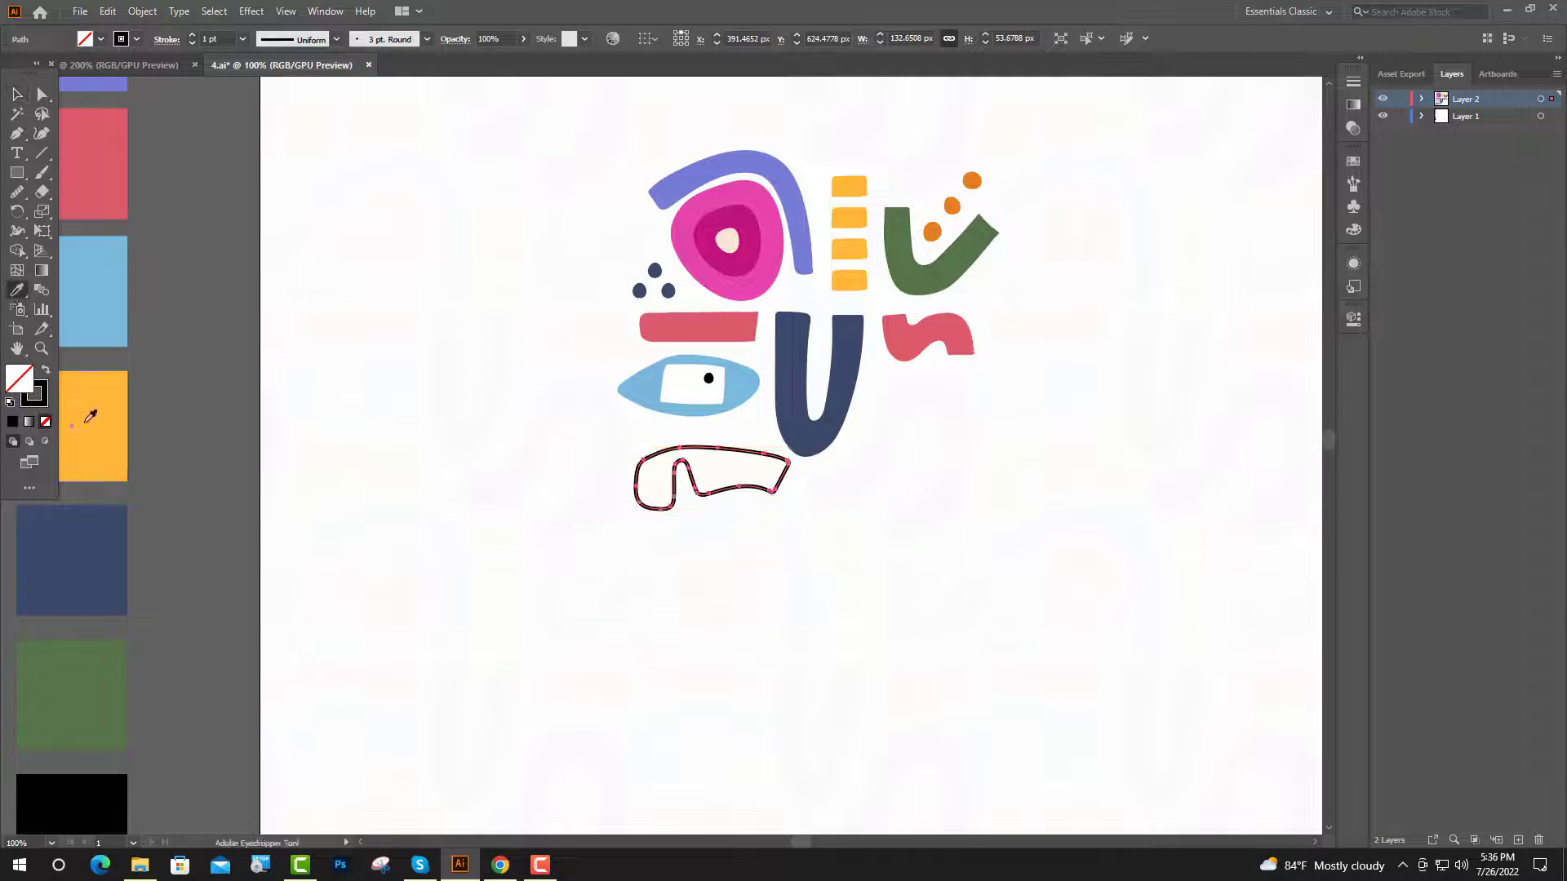
click(85, 422)
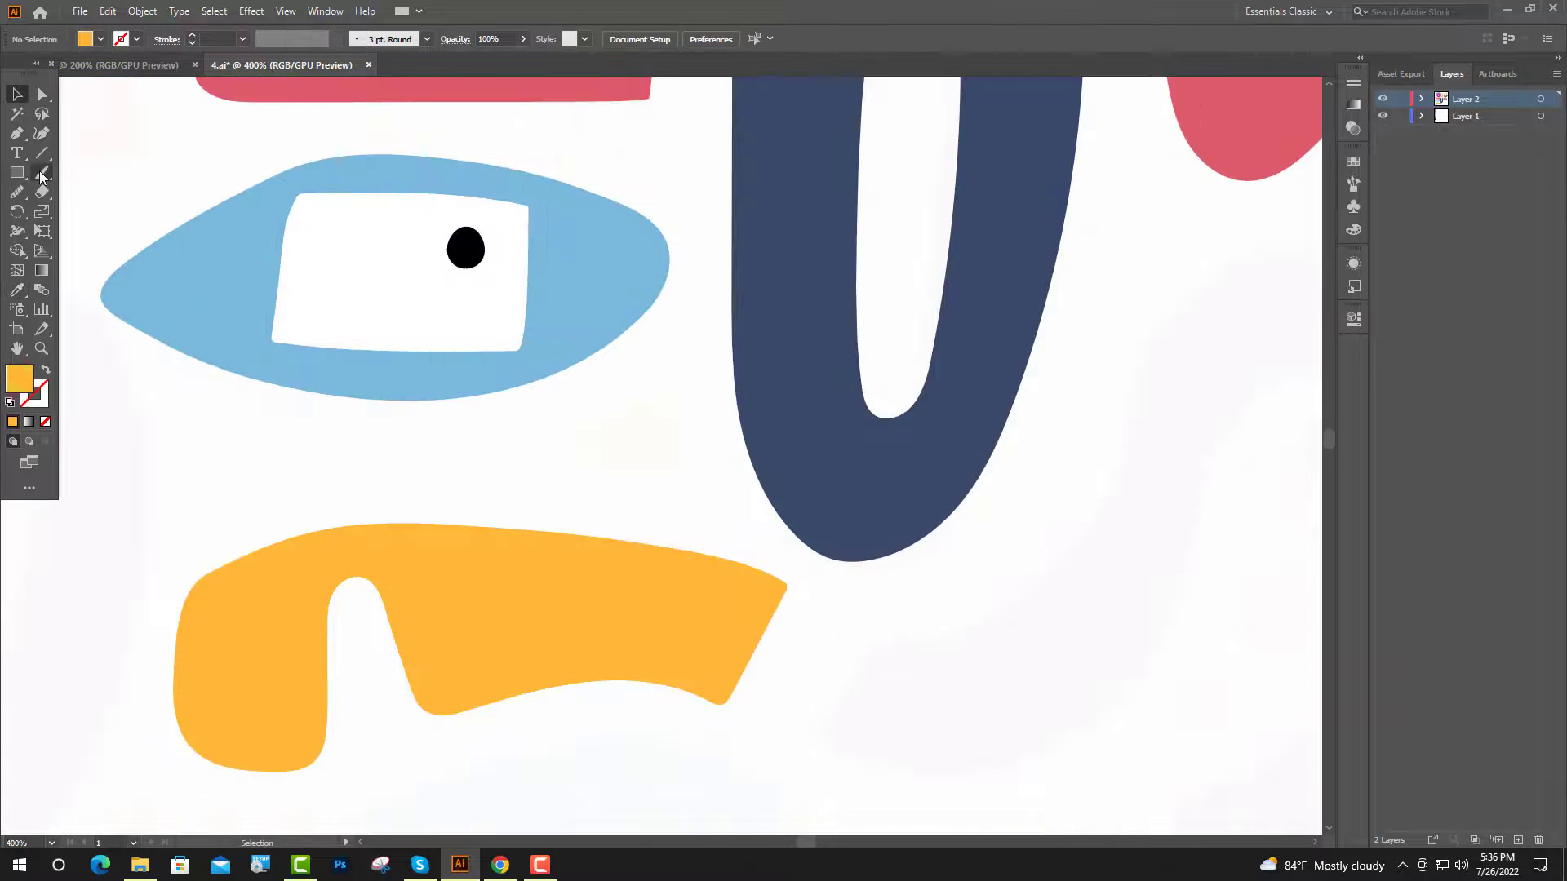
Paint a small rounded triangle about 24 by 15 px between the eye and the notched shape and fill it orange-yellow
click(41, 172)
key(ctrl+plus)
key(ctrl+plus)
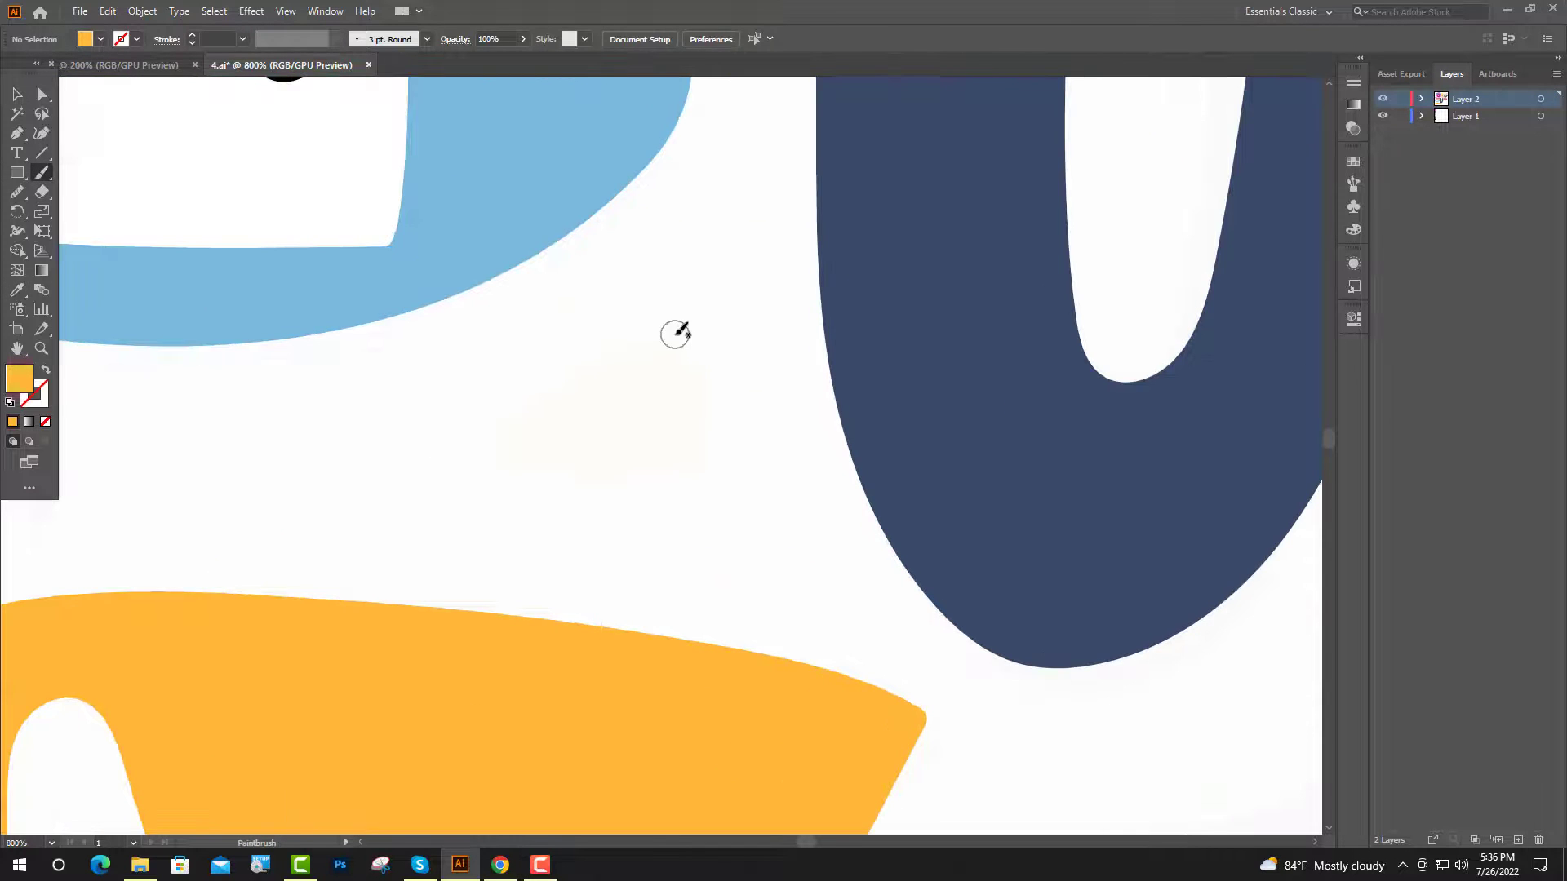
mouse_move(674, 333)
mouse_down()
mouse_move(712, 433)
mouse_move(693, 461)
mouse_move(673, 466)
mouse_move(556, 377)
mouse_move(684, 327)
mouse_up()
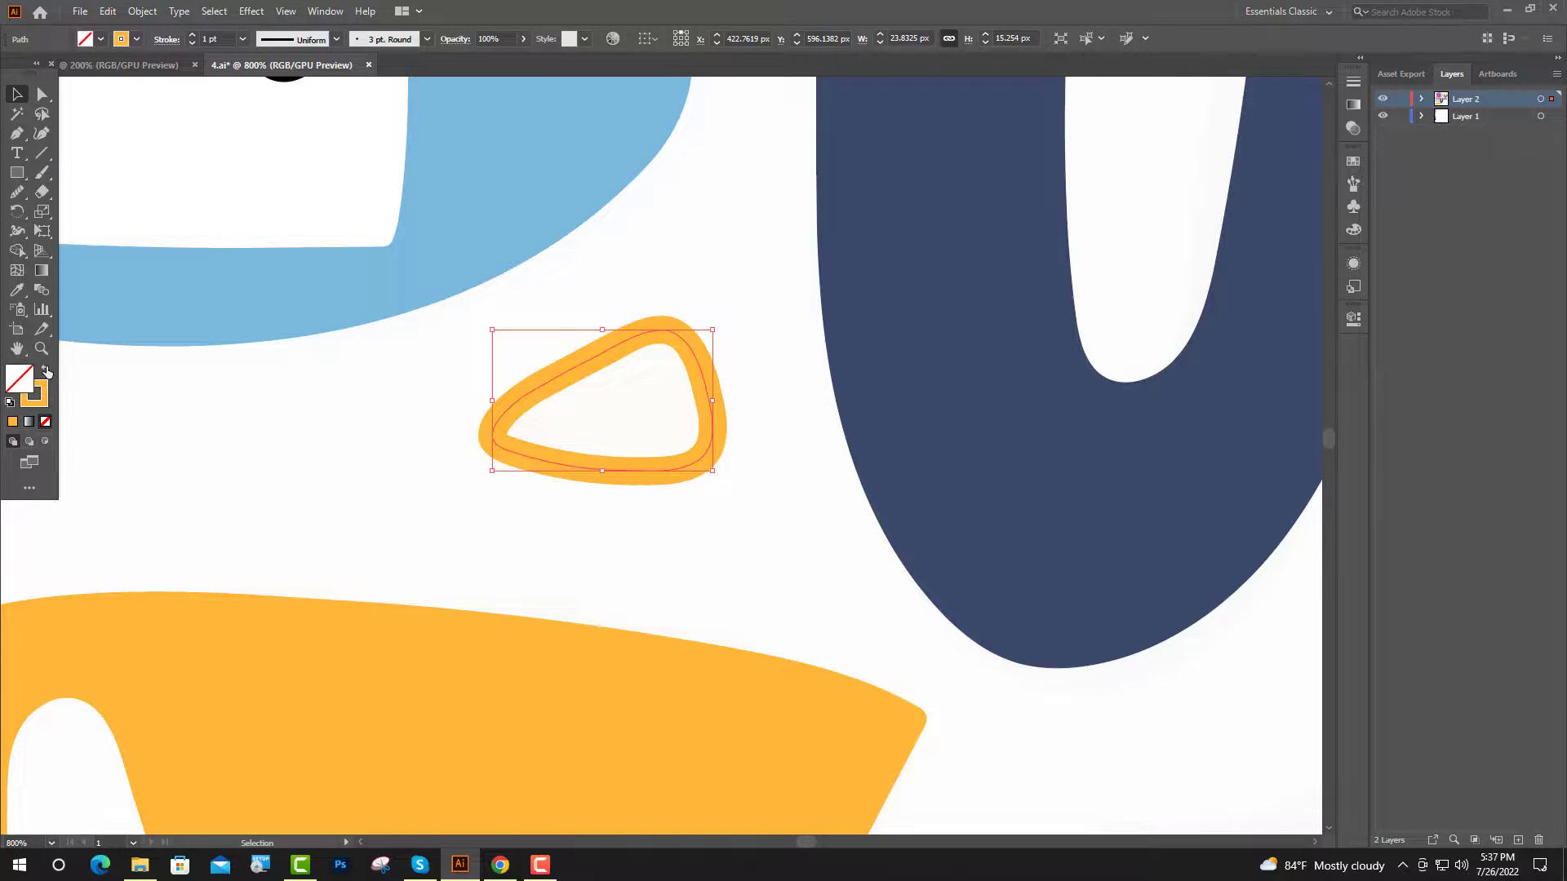
click(46, 371)
click(315, 466)
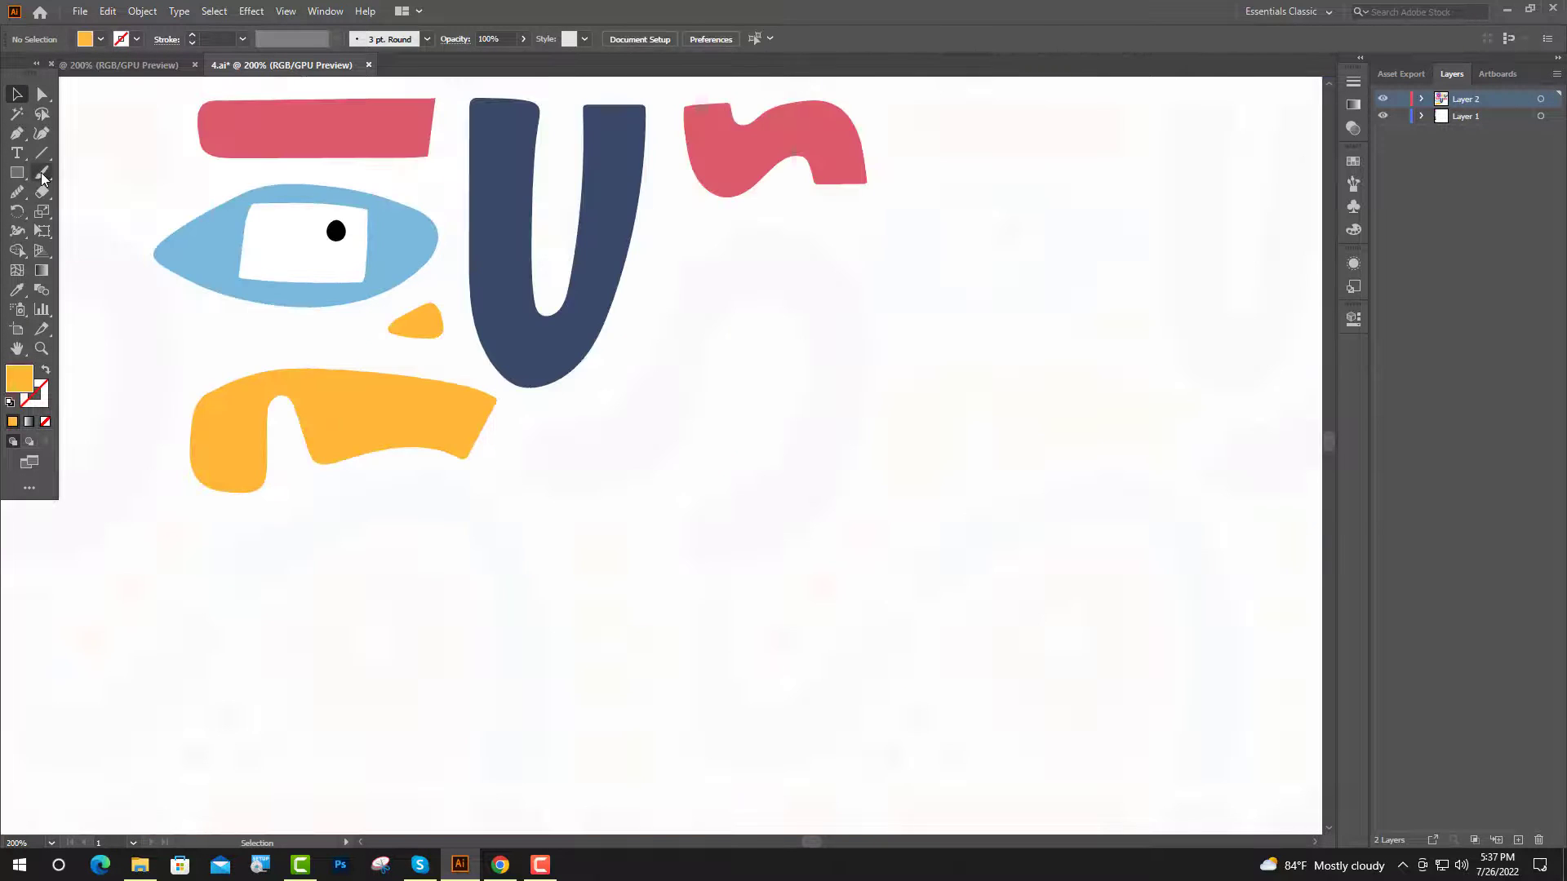
Paint a closed curled outline about 156 by 143 px beneath the red wavy shape, curving down beside the navy U
scroll(519, 525, up, 2)
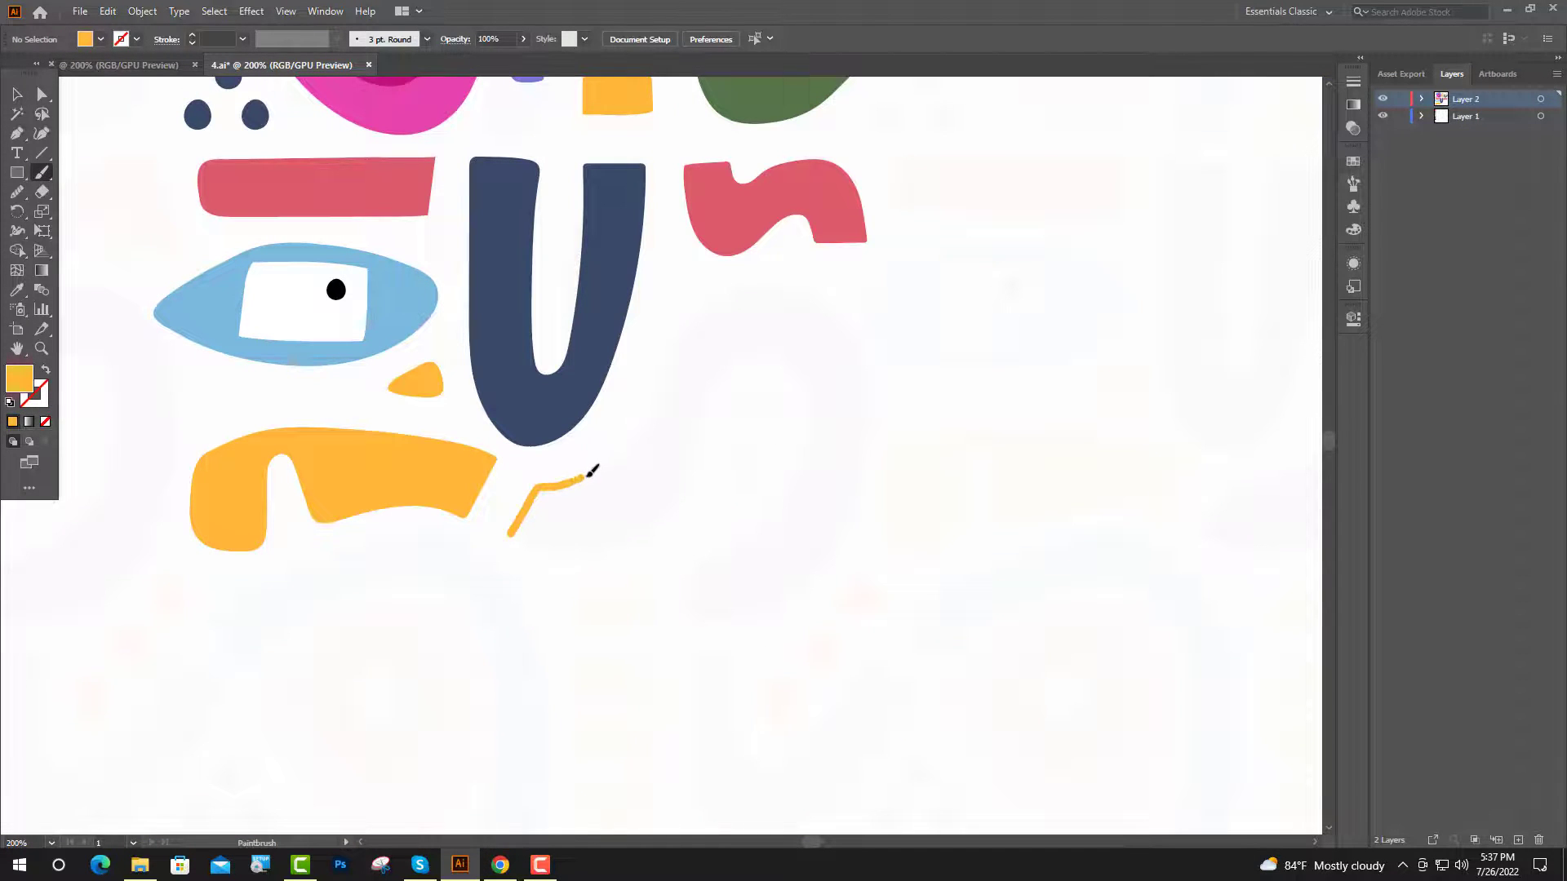
drag(650, 418, 860, 336)
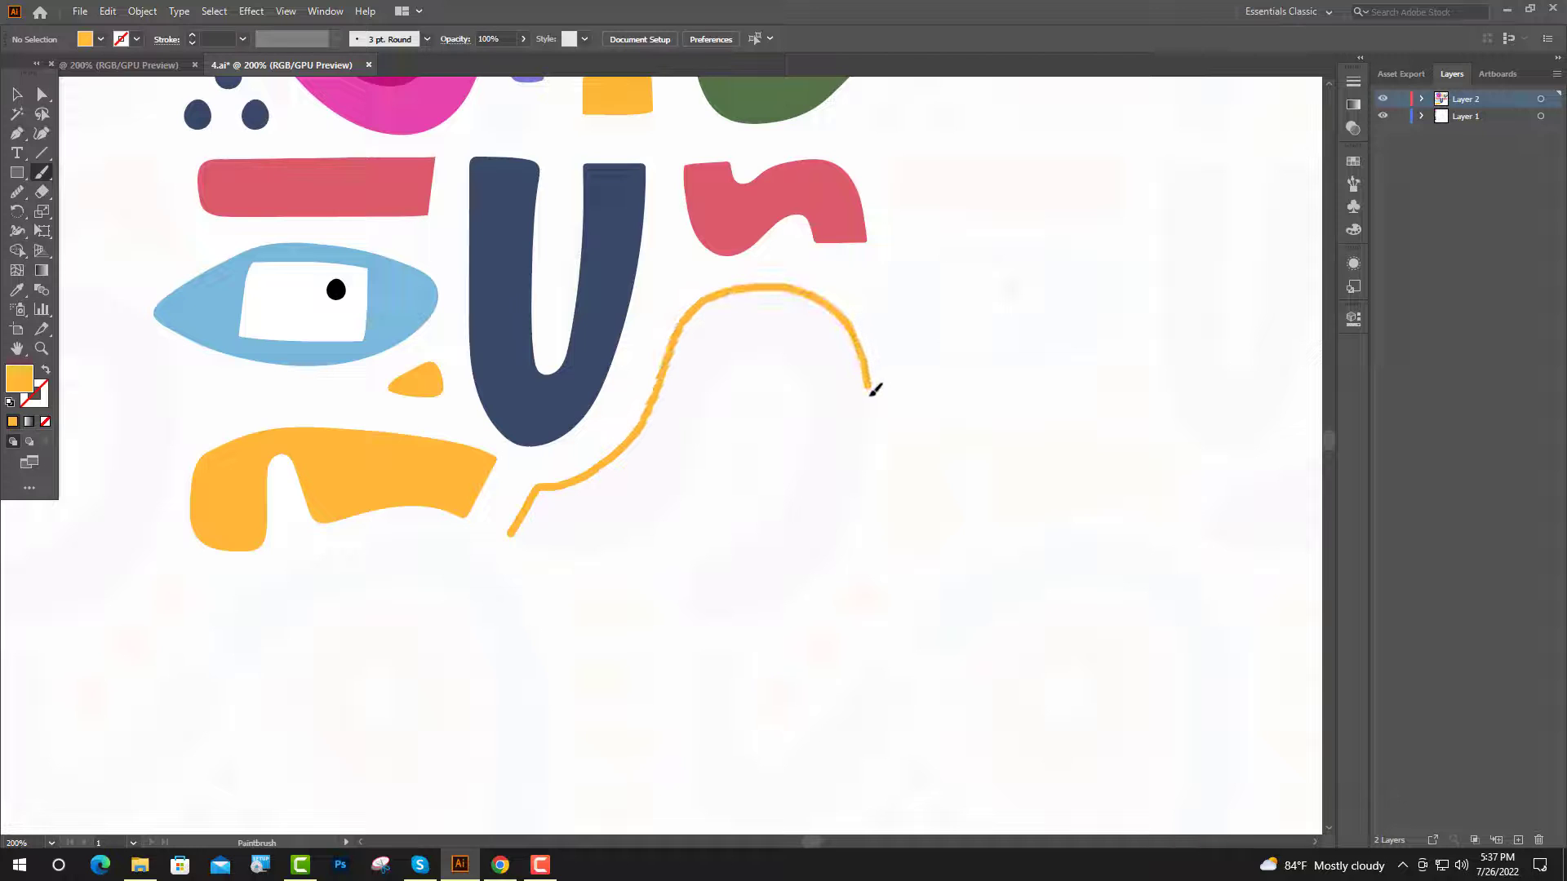
drag(877, 447, 687, 565)
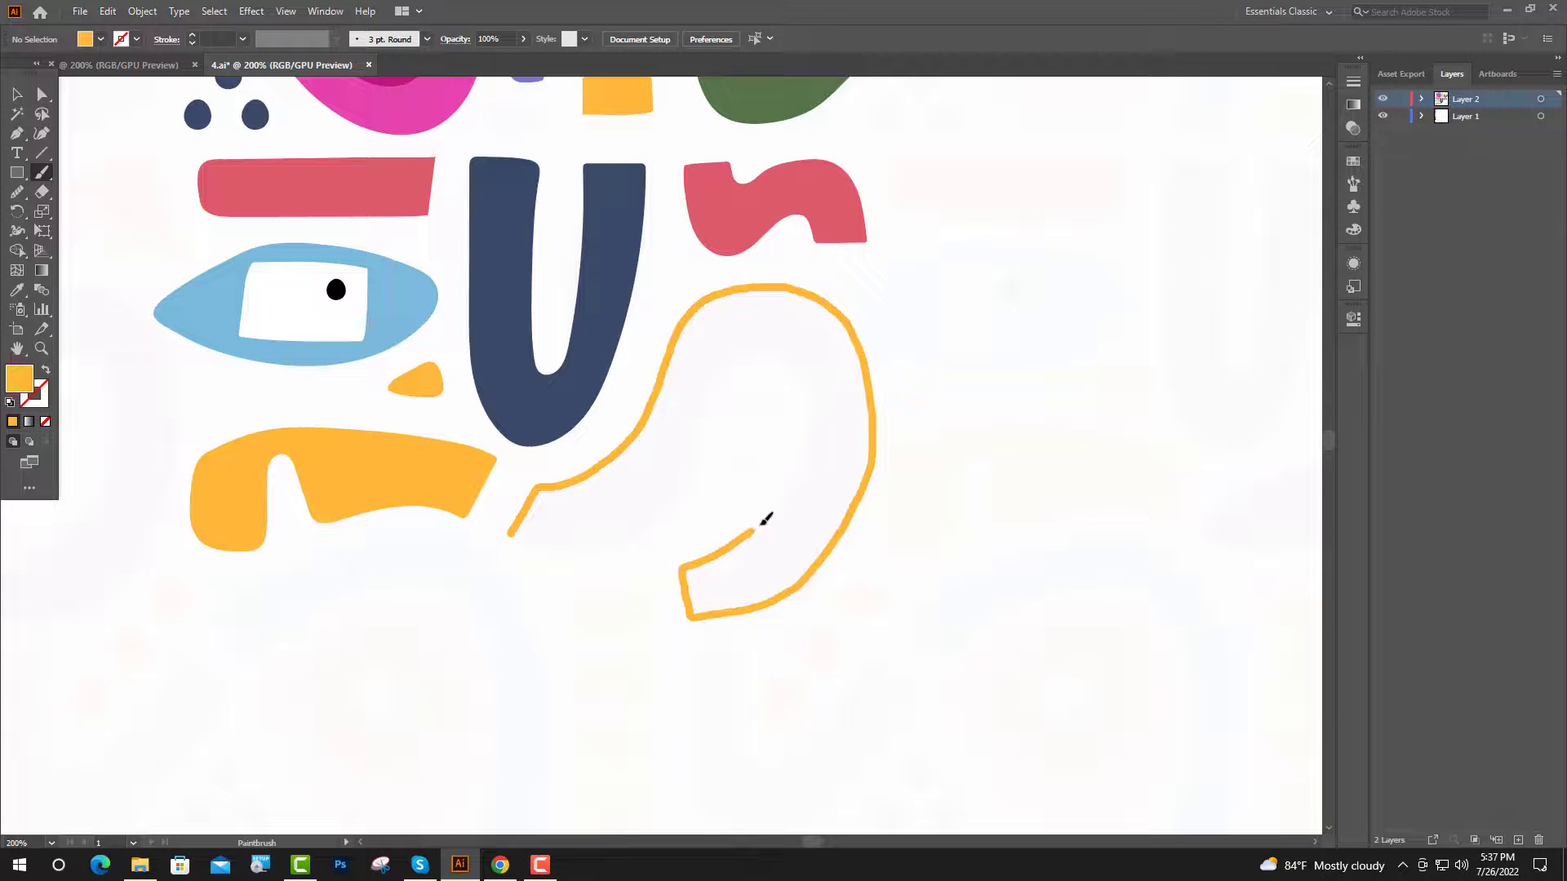
drag(822, 418, 725, 375)
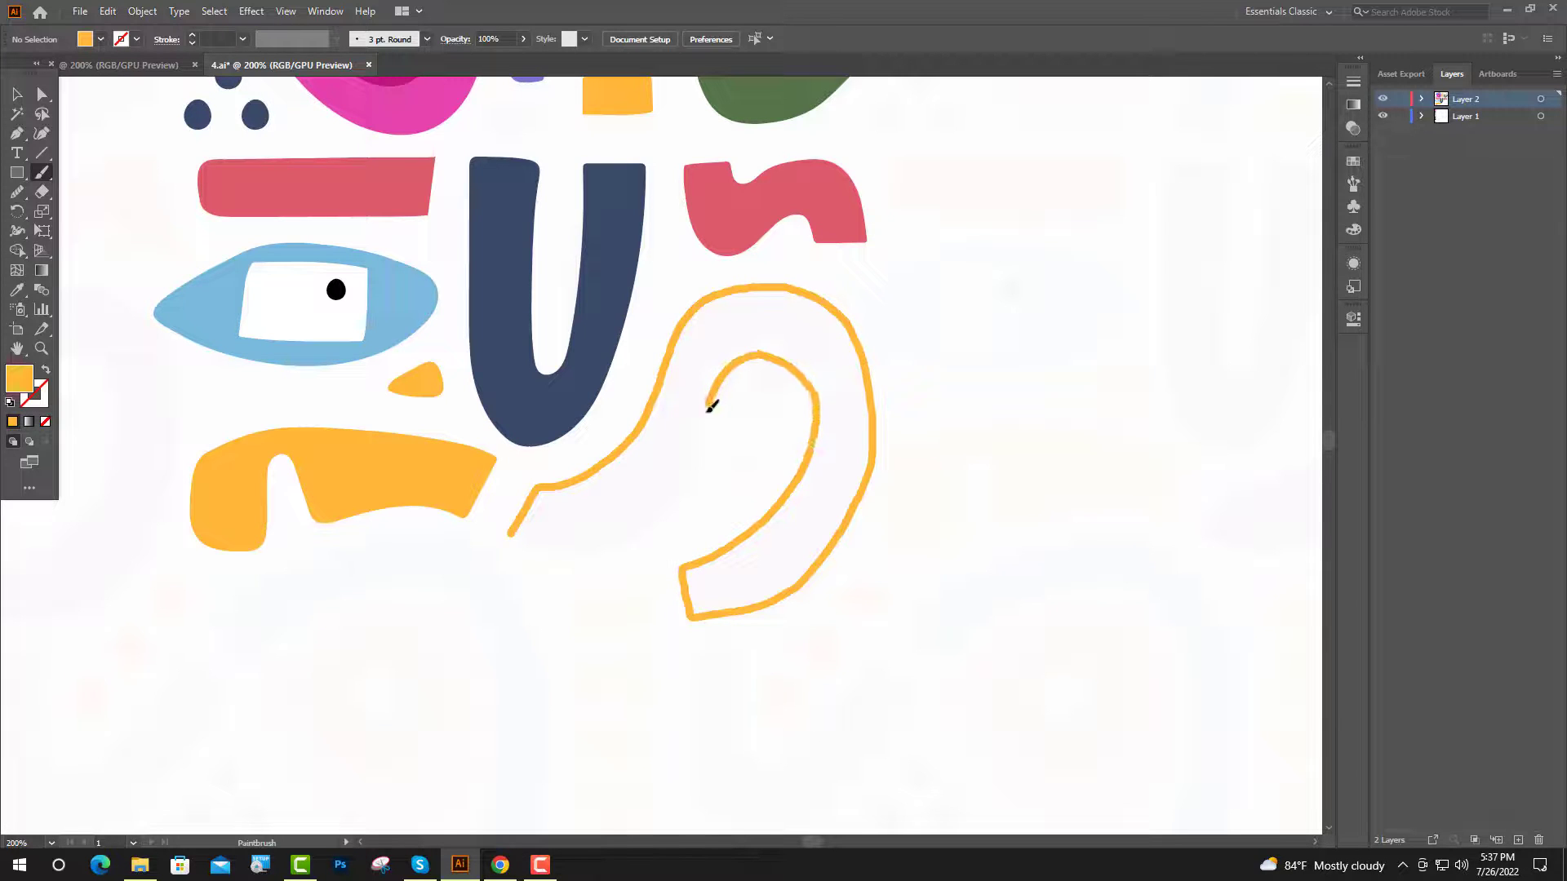
drag(691, 500, 537, 540)
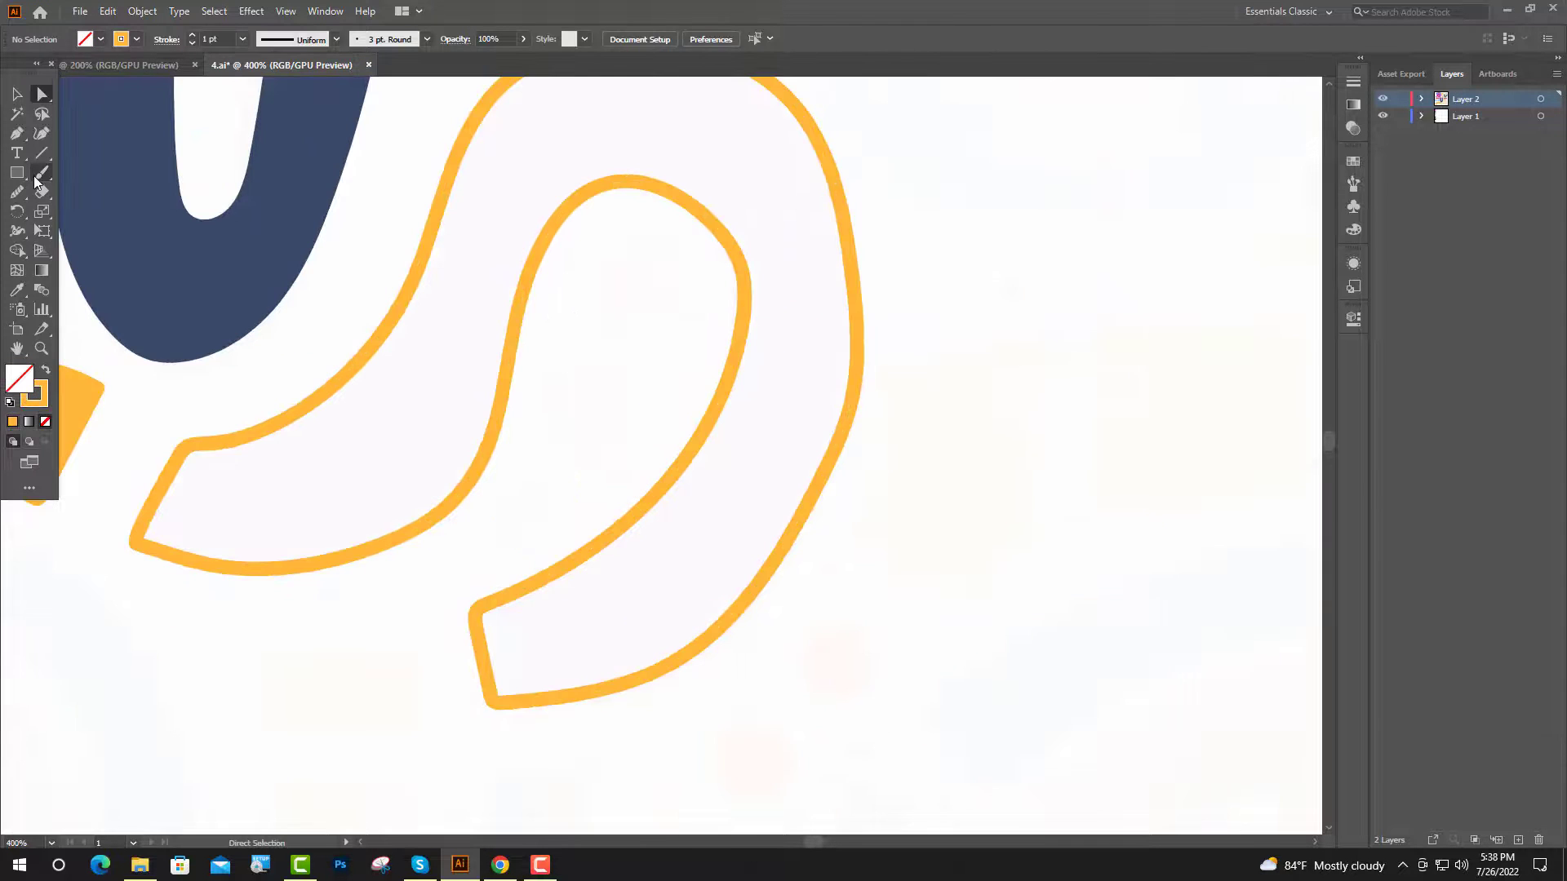
Paint three small ovals of decreasing size down the inside of the curled outline, the uppermost about 15 by 21 px
click(39, 174)
mouse_move(603, 261)
mouse_down()
mouse_move(662, 245)
mouse_move(607, 301)
mouse_move(612, 245)
mouse_up()
key(v)
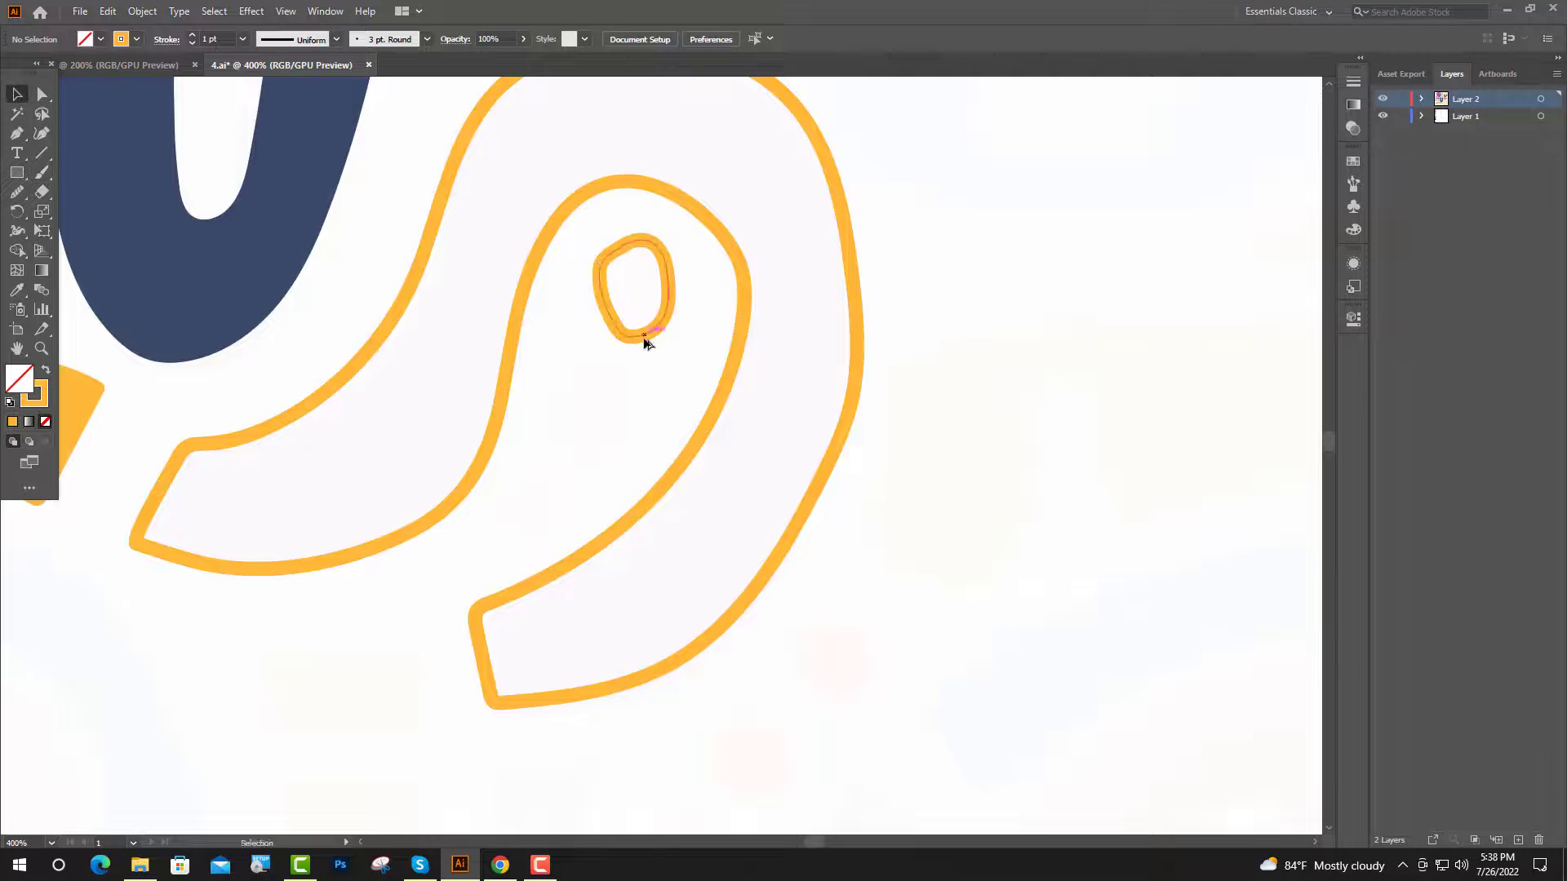
drag(644, 336, 604, 462)
drag(602, 373, 598, 381)
drag(586, 462, 517, 557)
drag(522, 478, 531, 493)
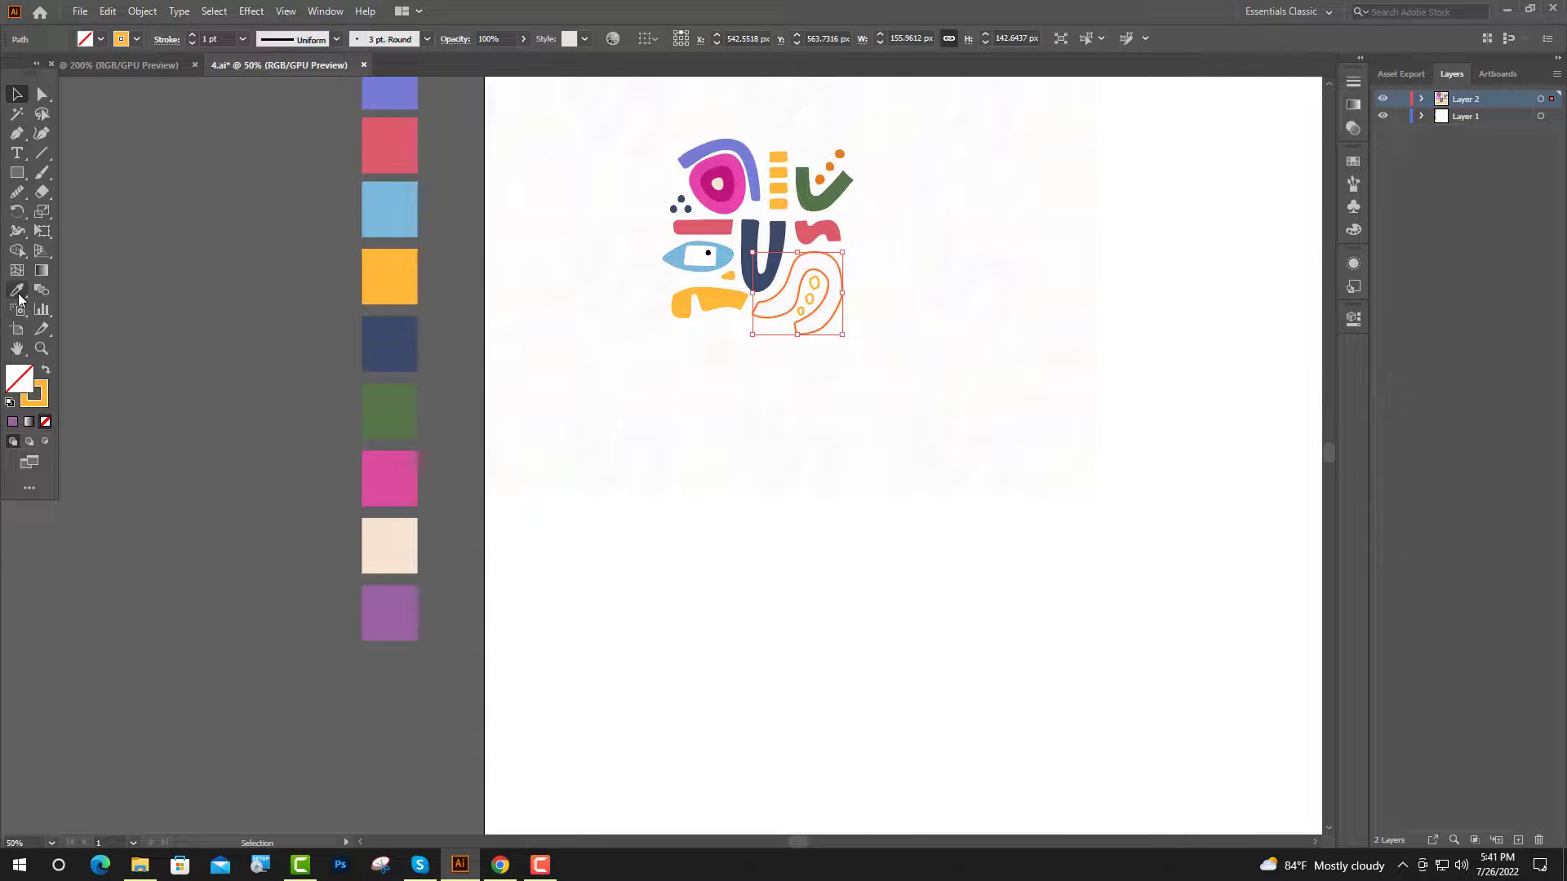
Fill the curled shape with the palette's purple and the three ovals inside it with the palette's pink
click(18, 292)
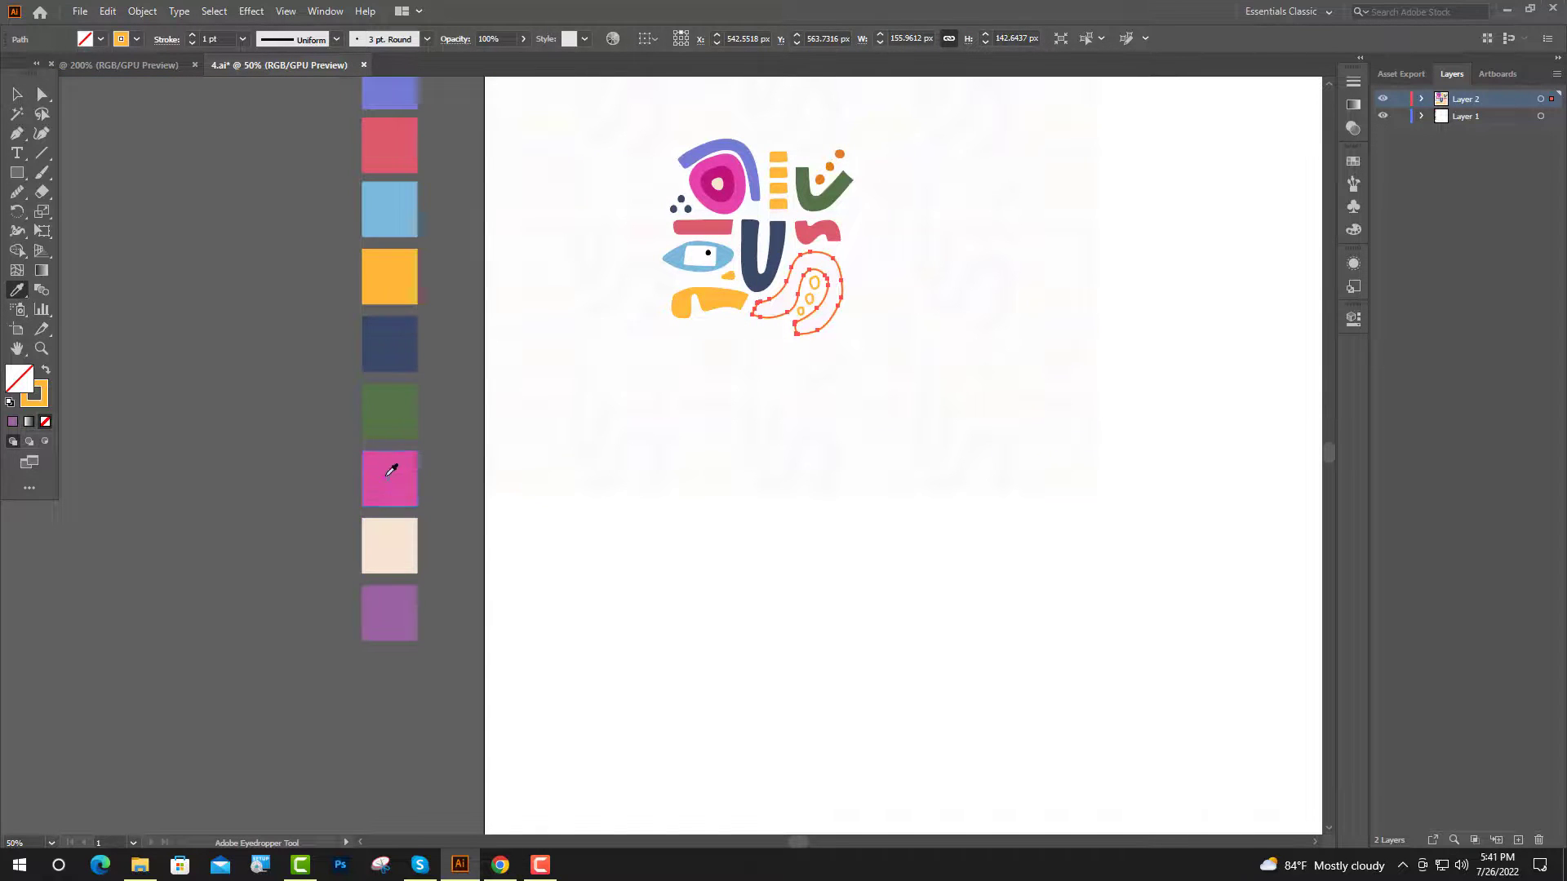
click(378, 494)
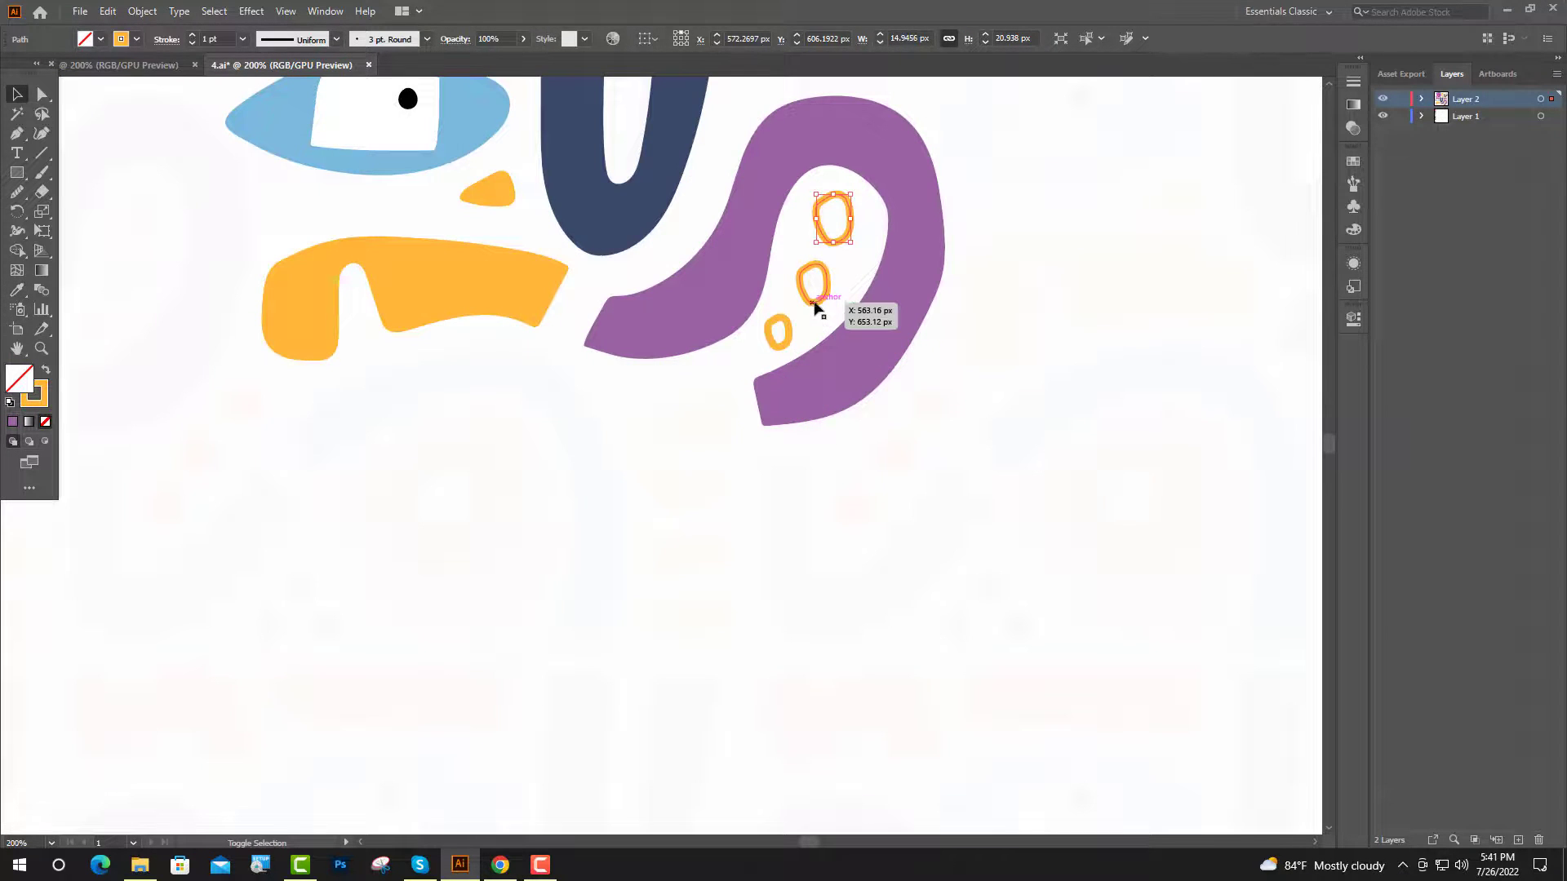
drag(816, 301, 796, 343)
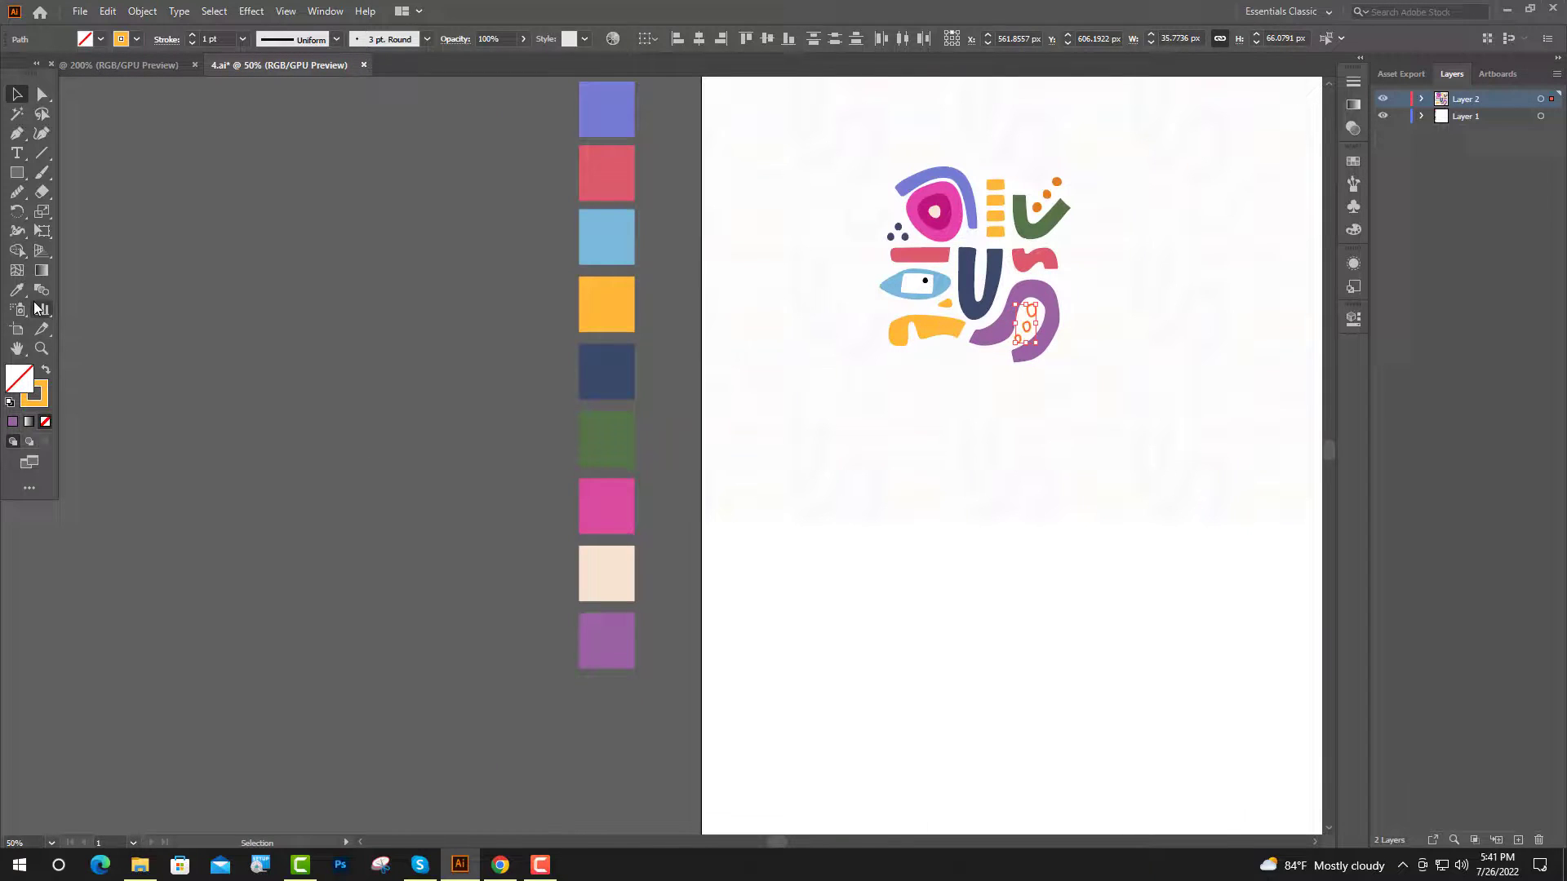
click(18, 292)
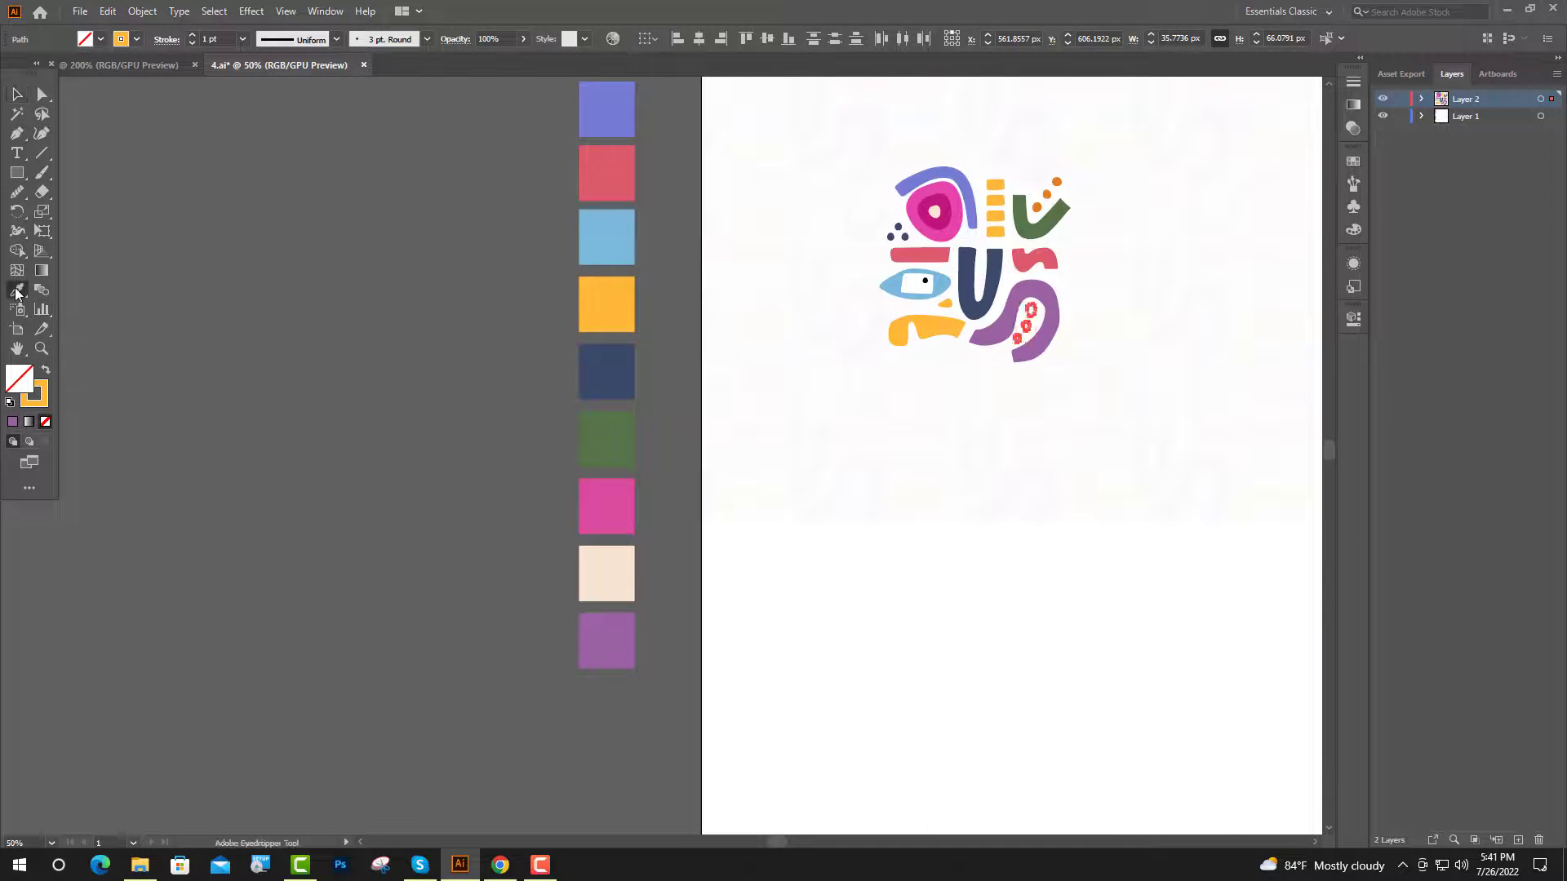
click(622, 493)
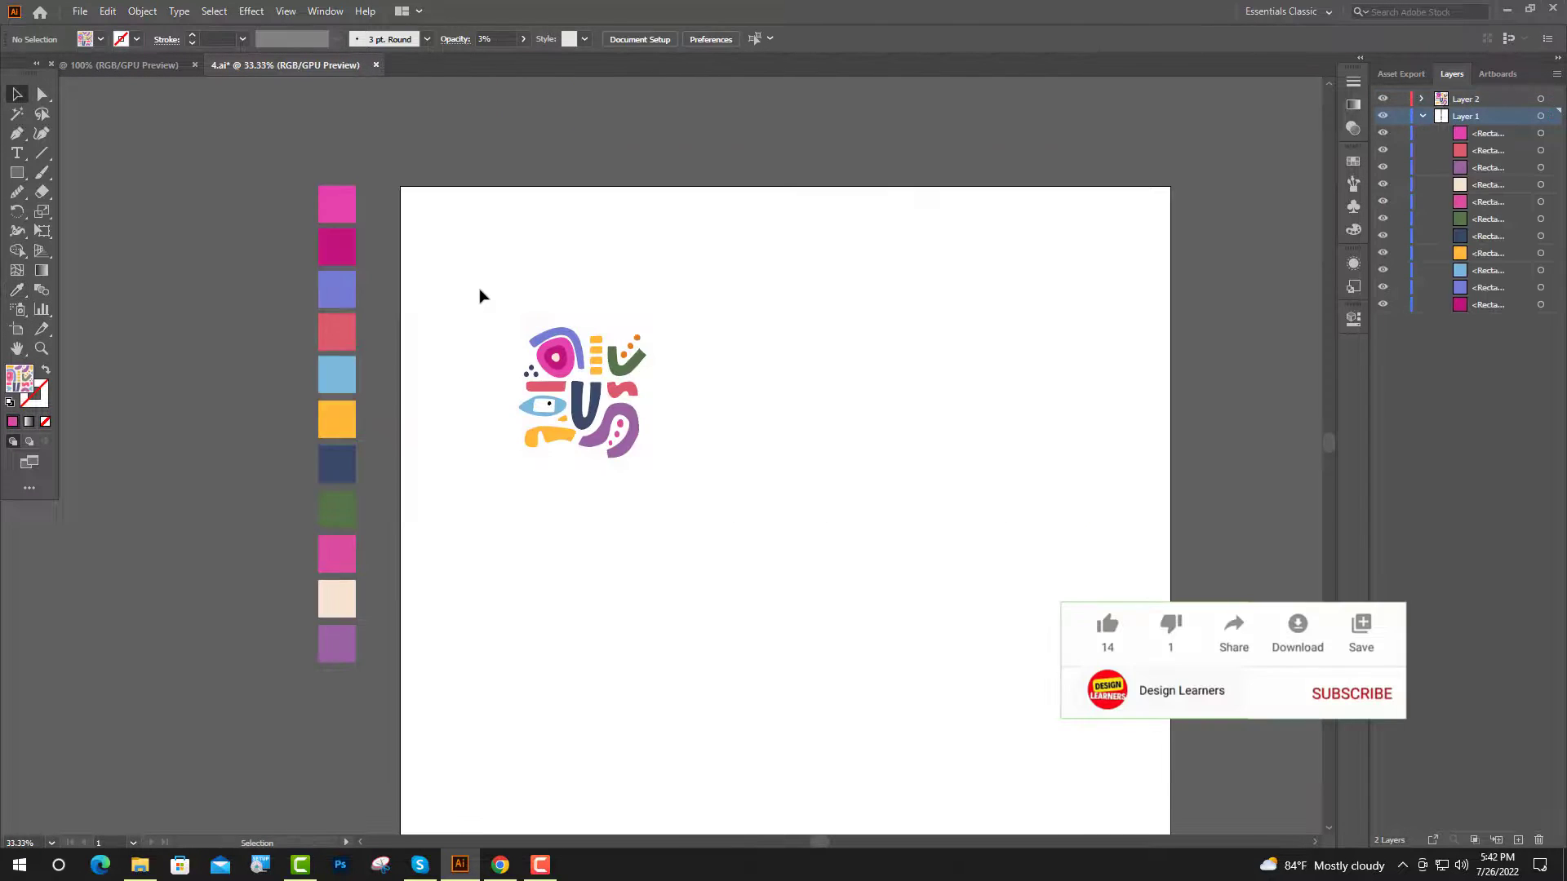
Enlarge all the painted shapes together to about 699 by 717 px and make a new pattern from them
drag(480, 292, 716, 541)
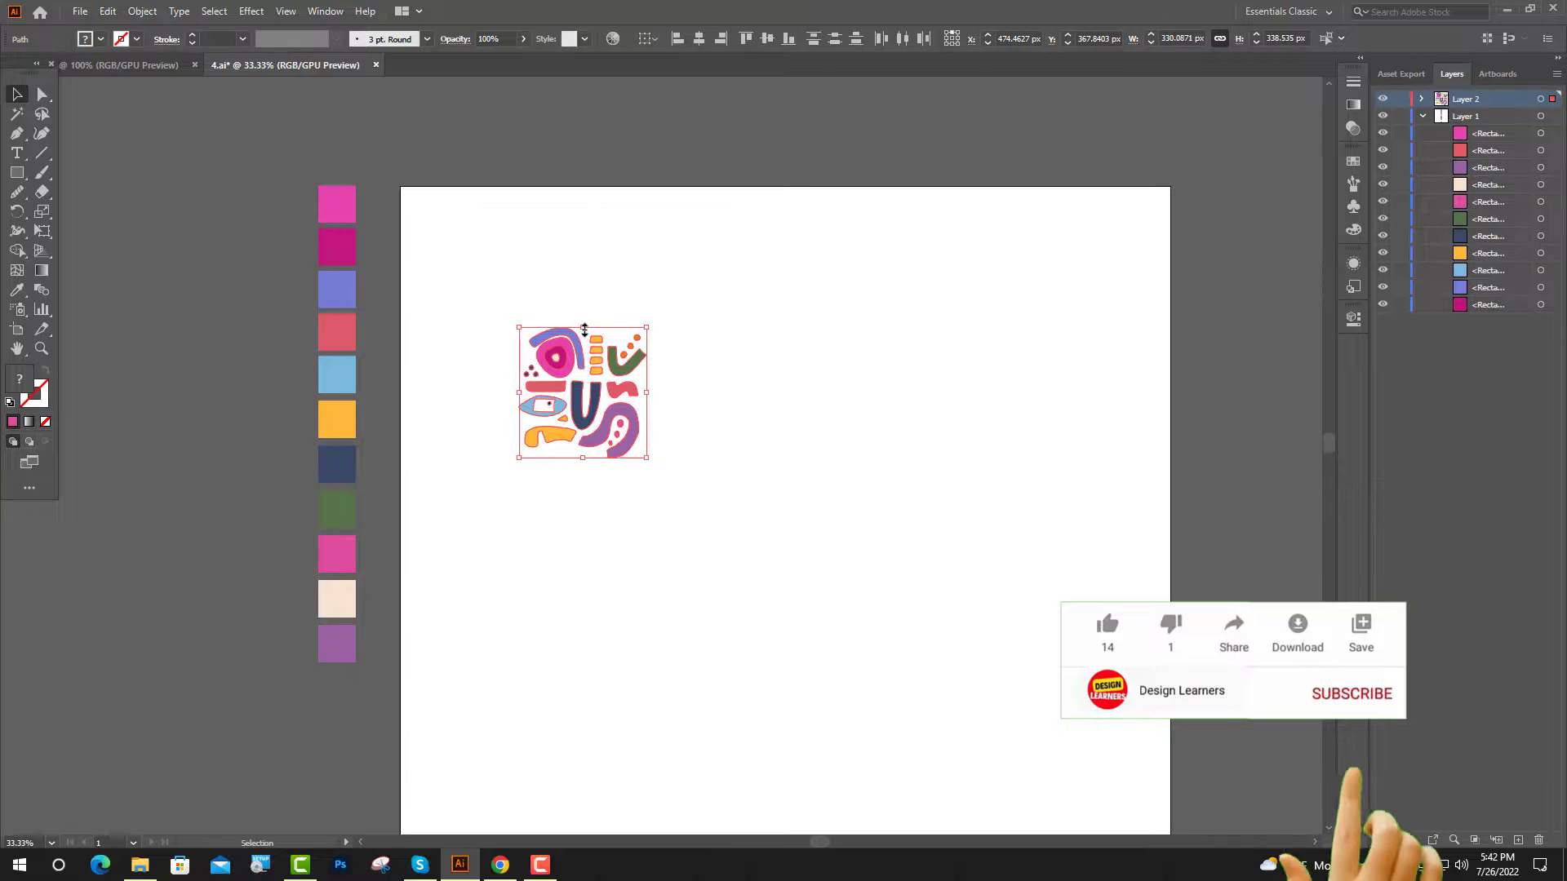
drag(584, 327, 598, 269)
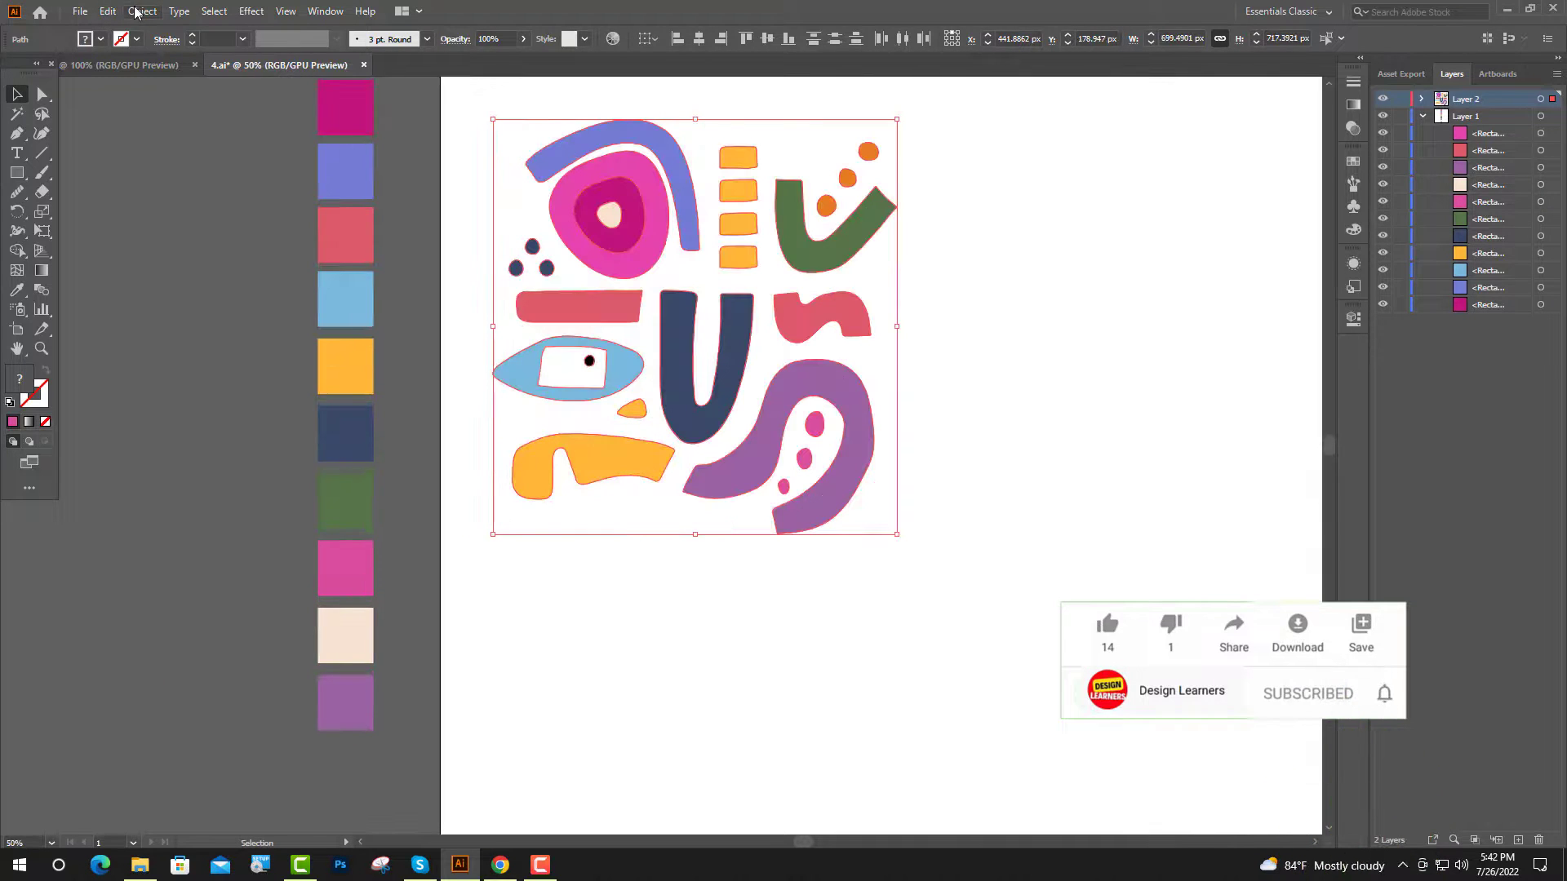
click(141, 11)
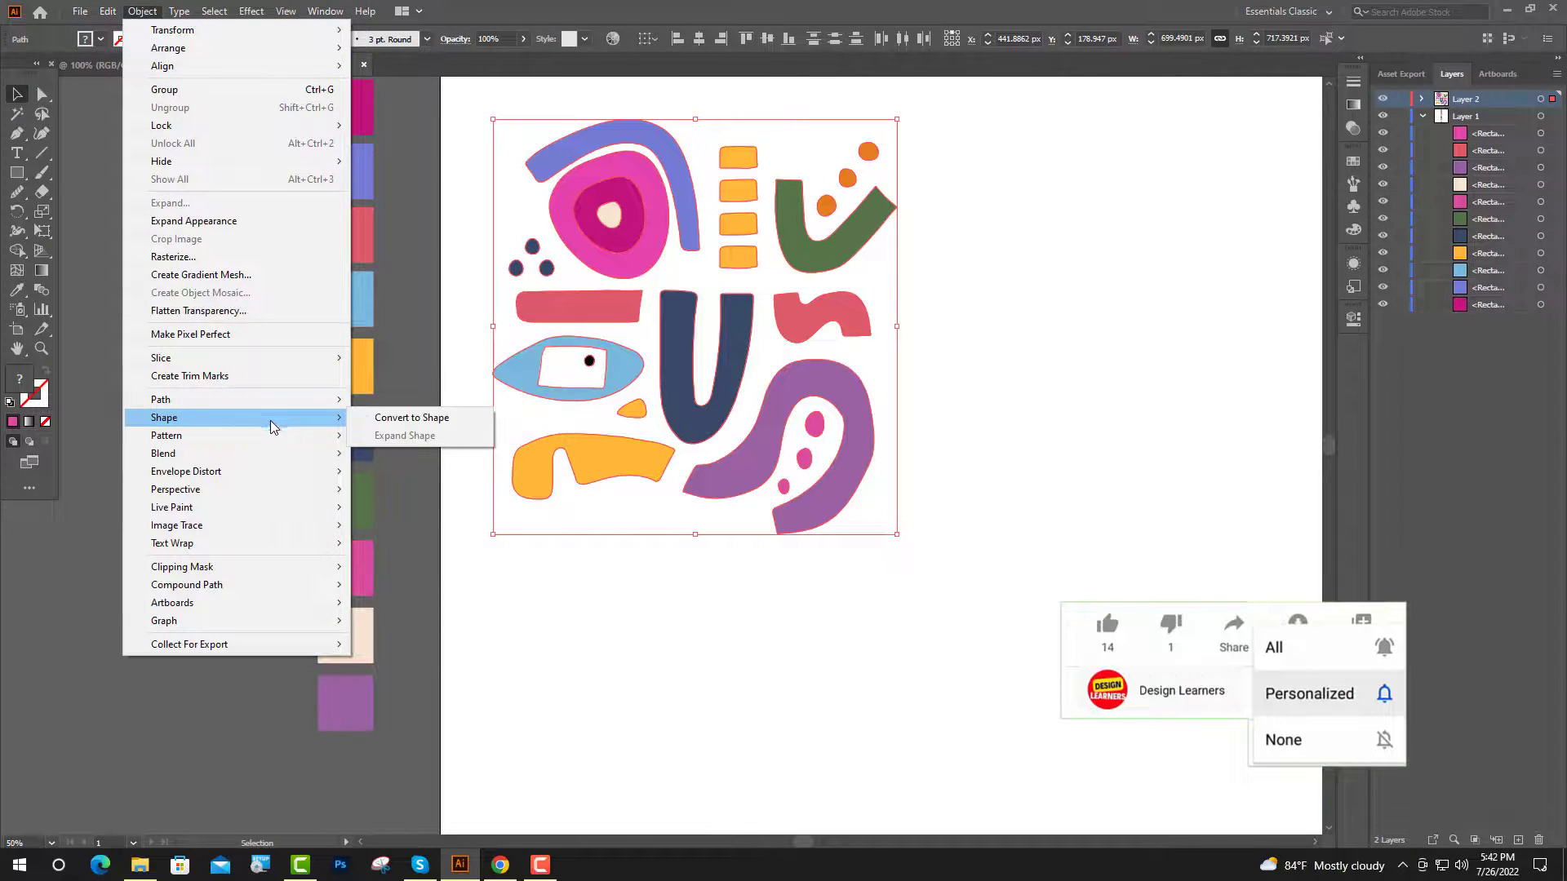
mouse_move(315, 436)
click(459, 438)
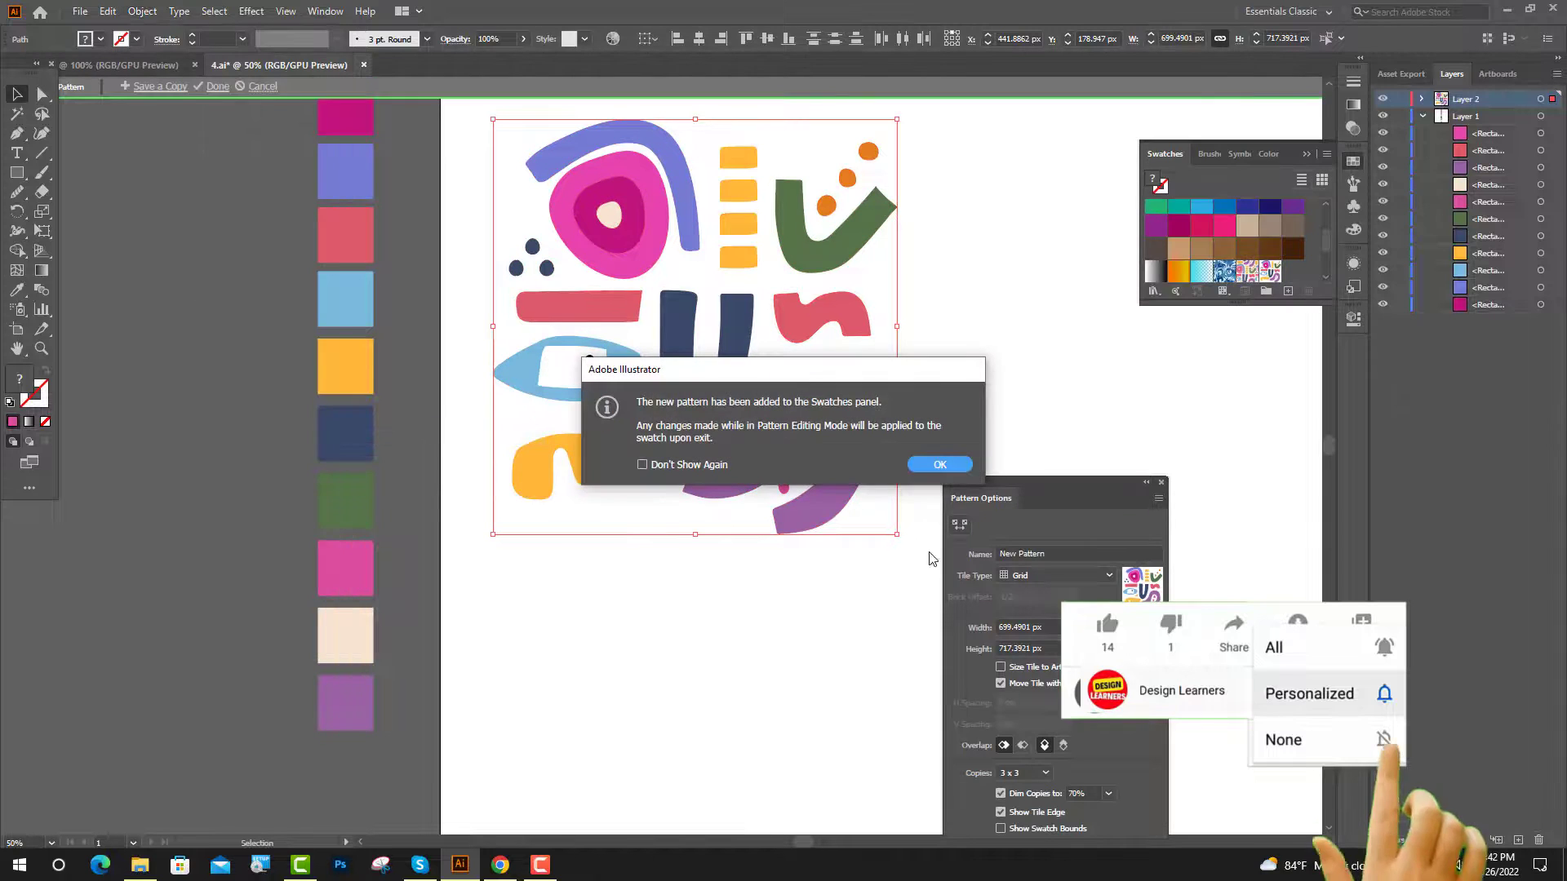
click(952, 464)
Shrink the pattern tile to about 666 by 653 px with the Pattern Tile Tool and finish editing the pattern
click(959, 524)
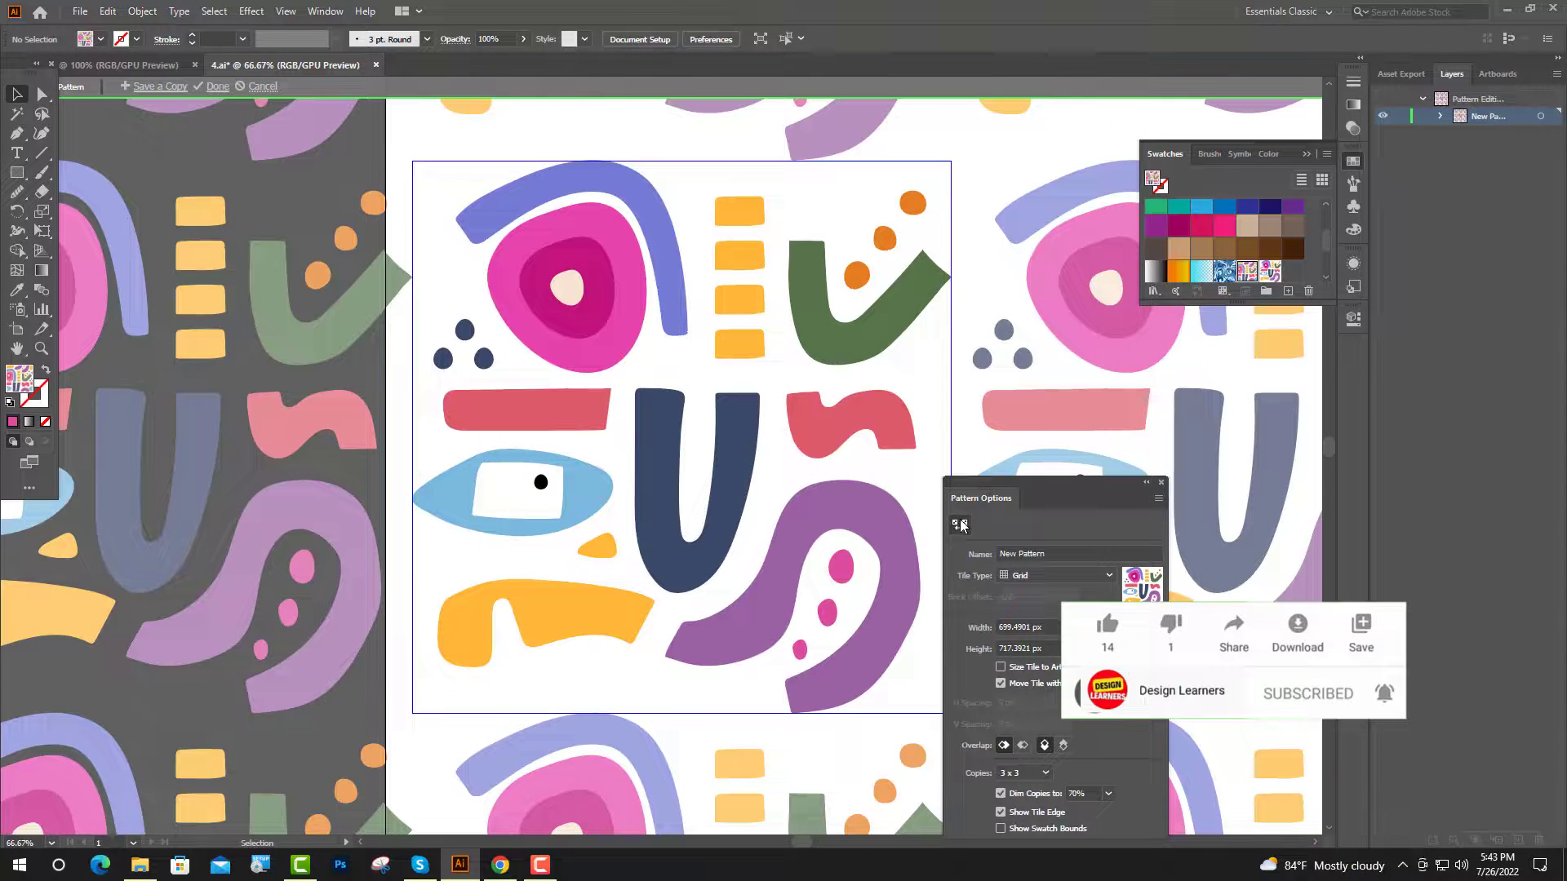
scroll(684, 533, down, 4)
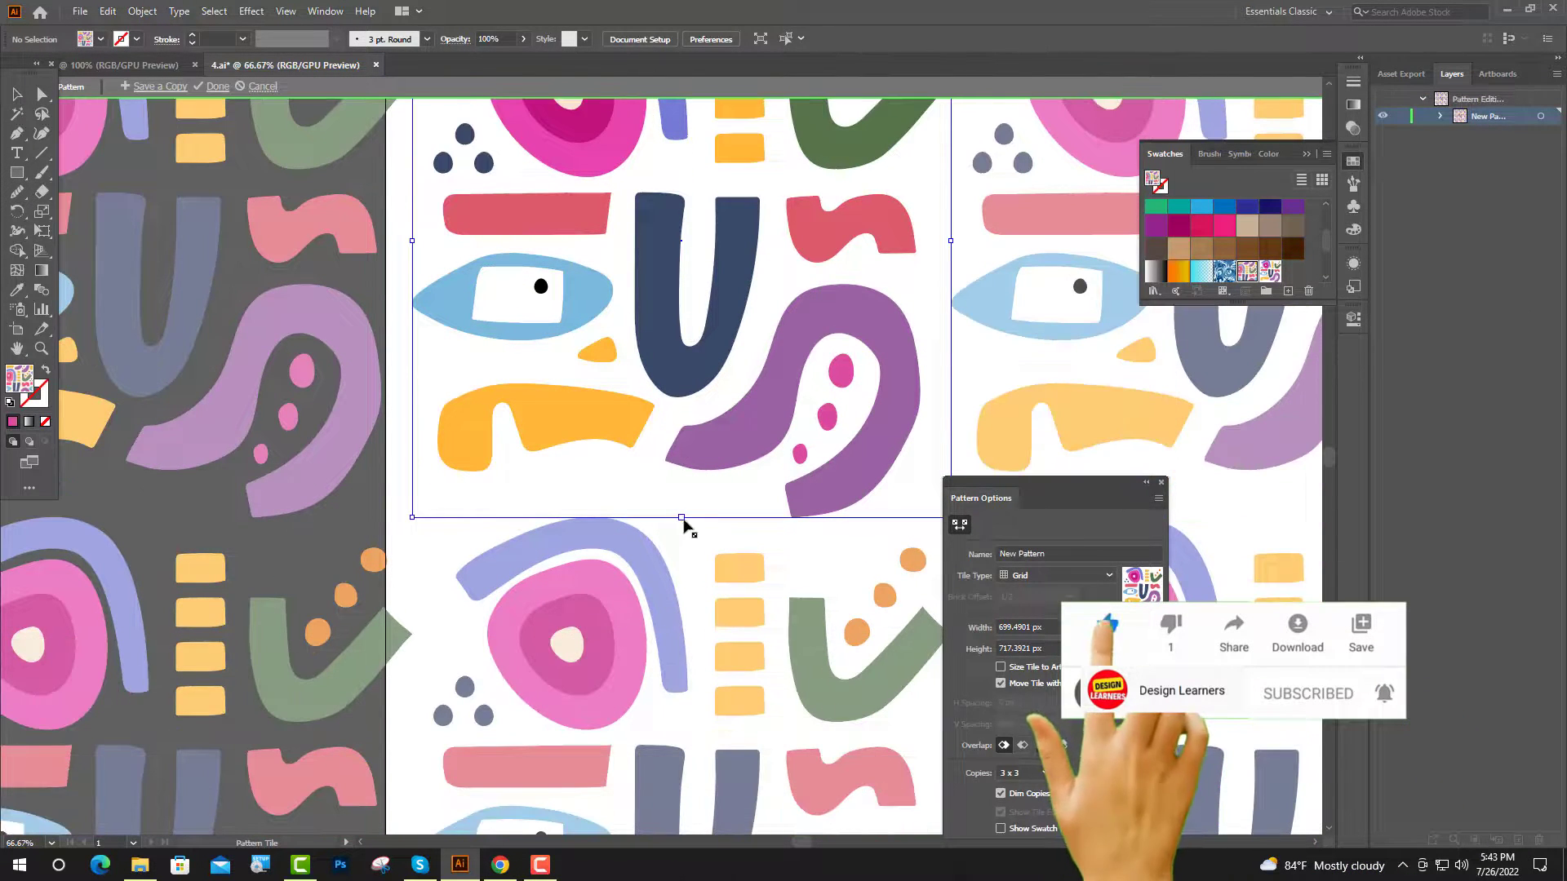
drag(682, 517, 682, 495)
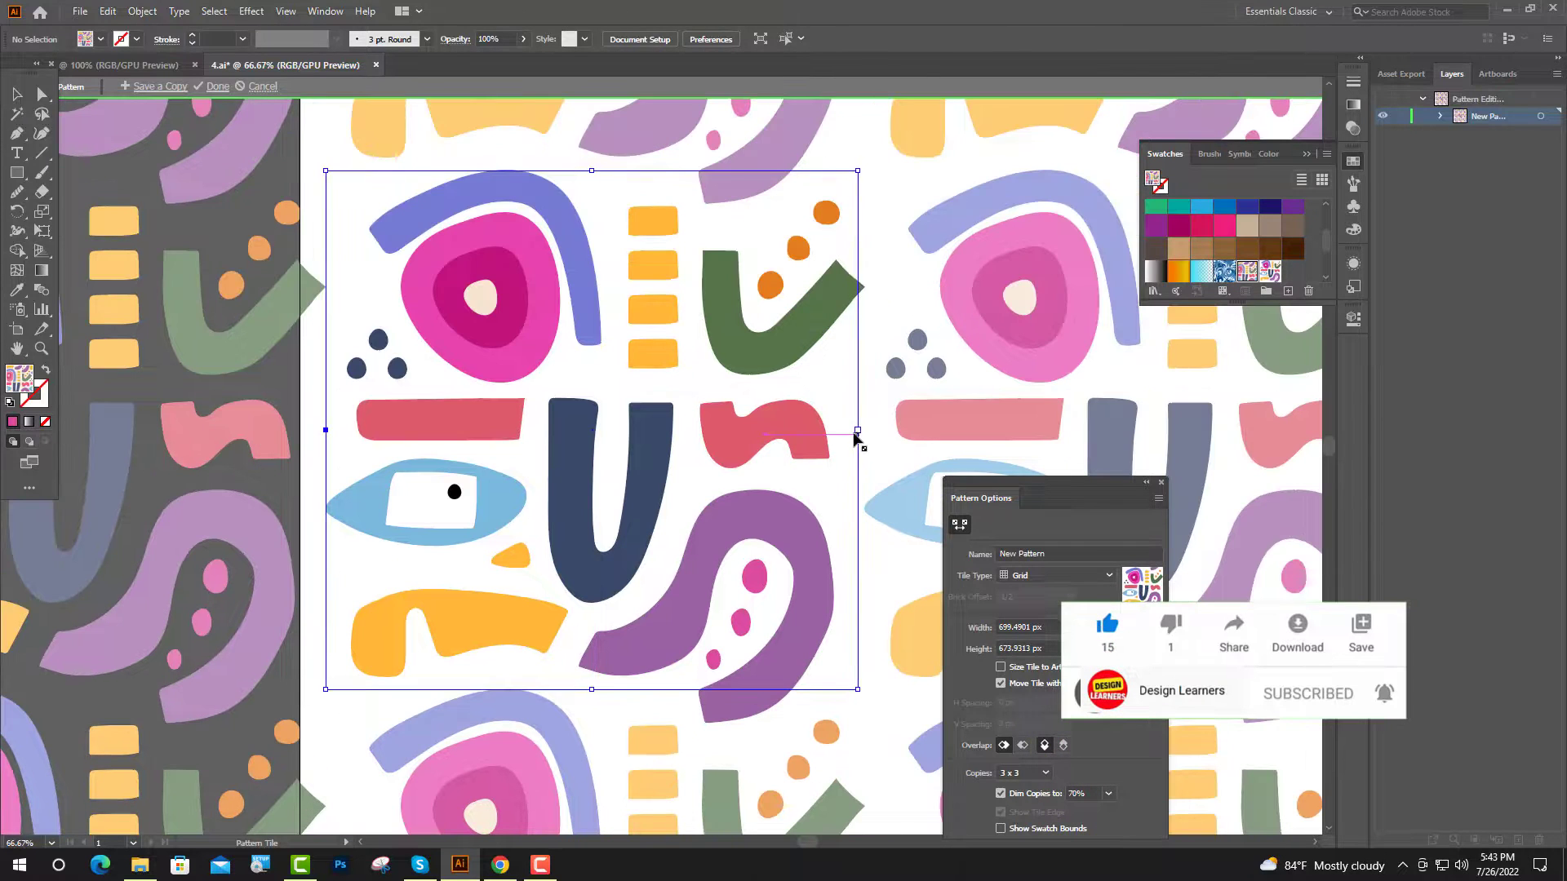
drag(857, 437, 845, 430)
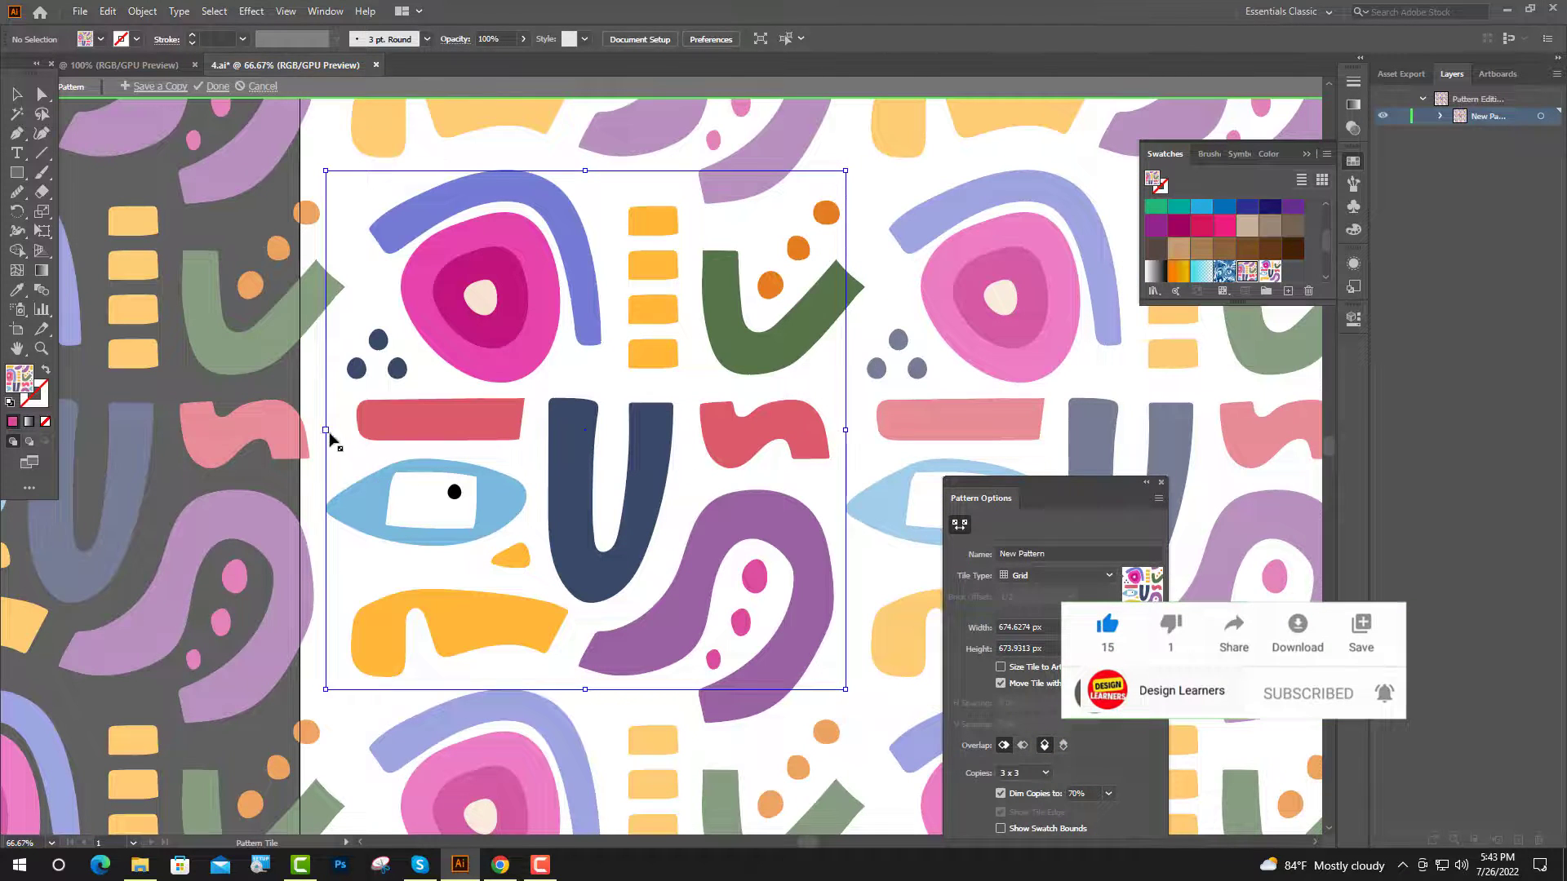
drag(327, 431, 332, 430)
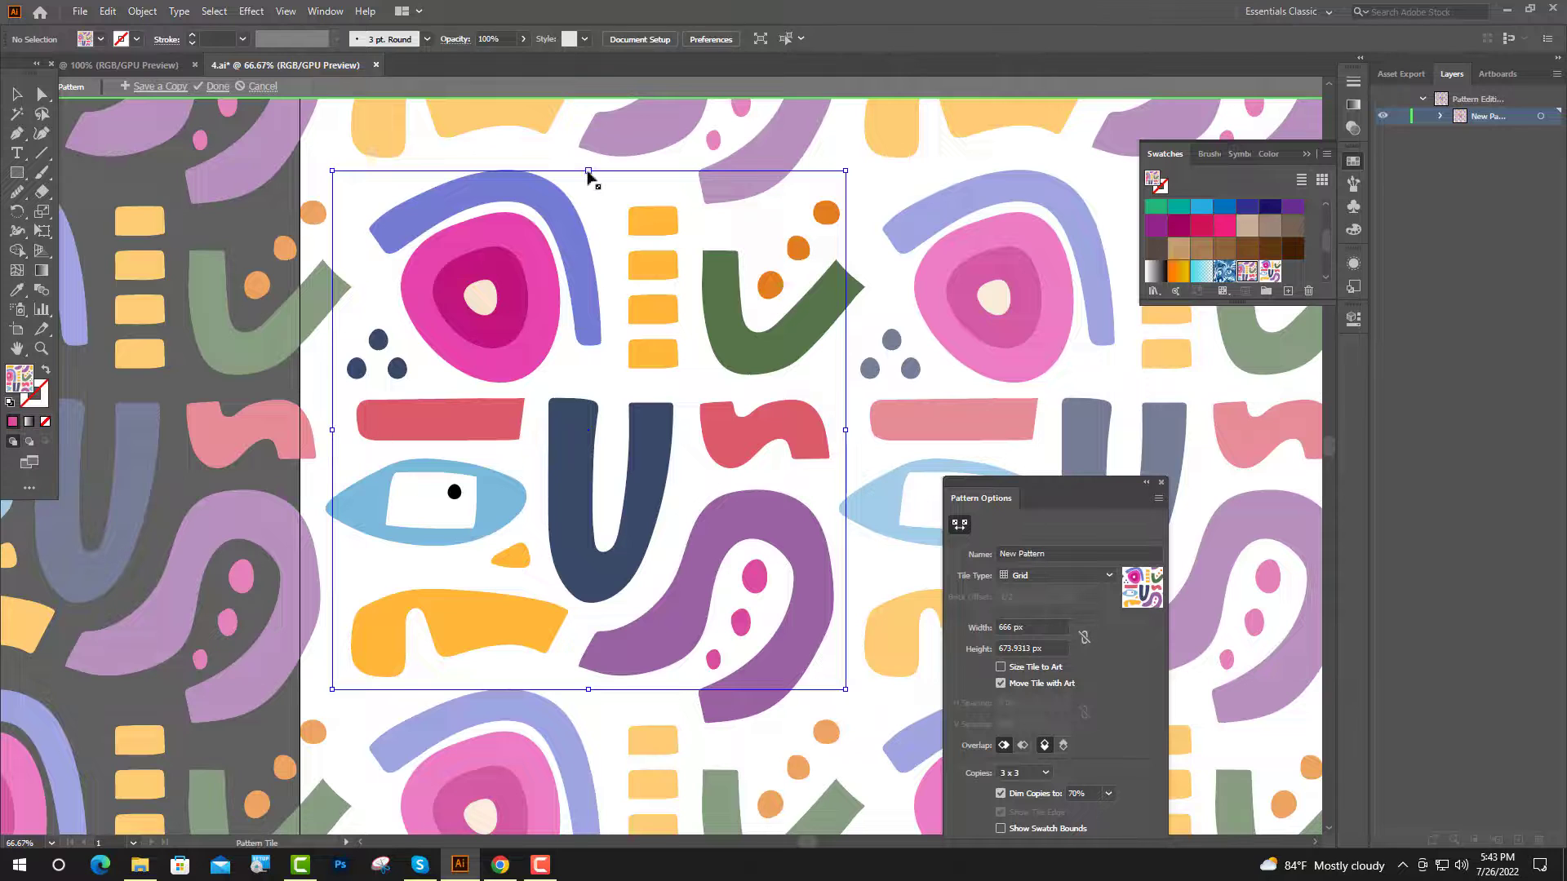
drag(589, 171, 589, 182)
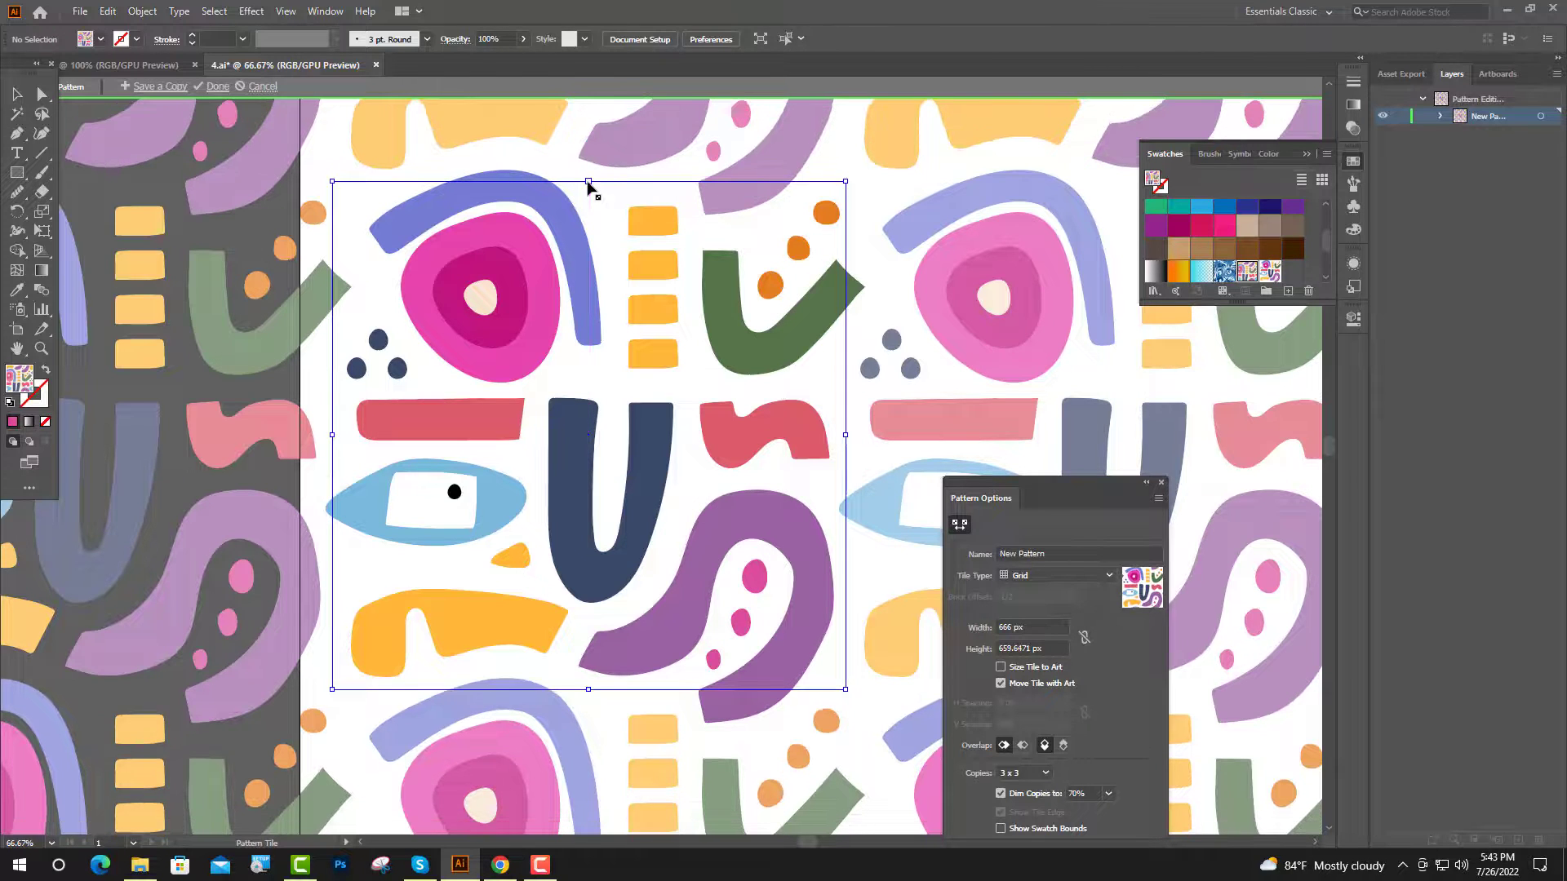
scroll(722, 482, down, 3)
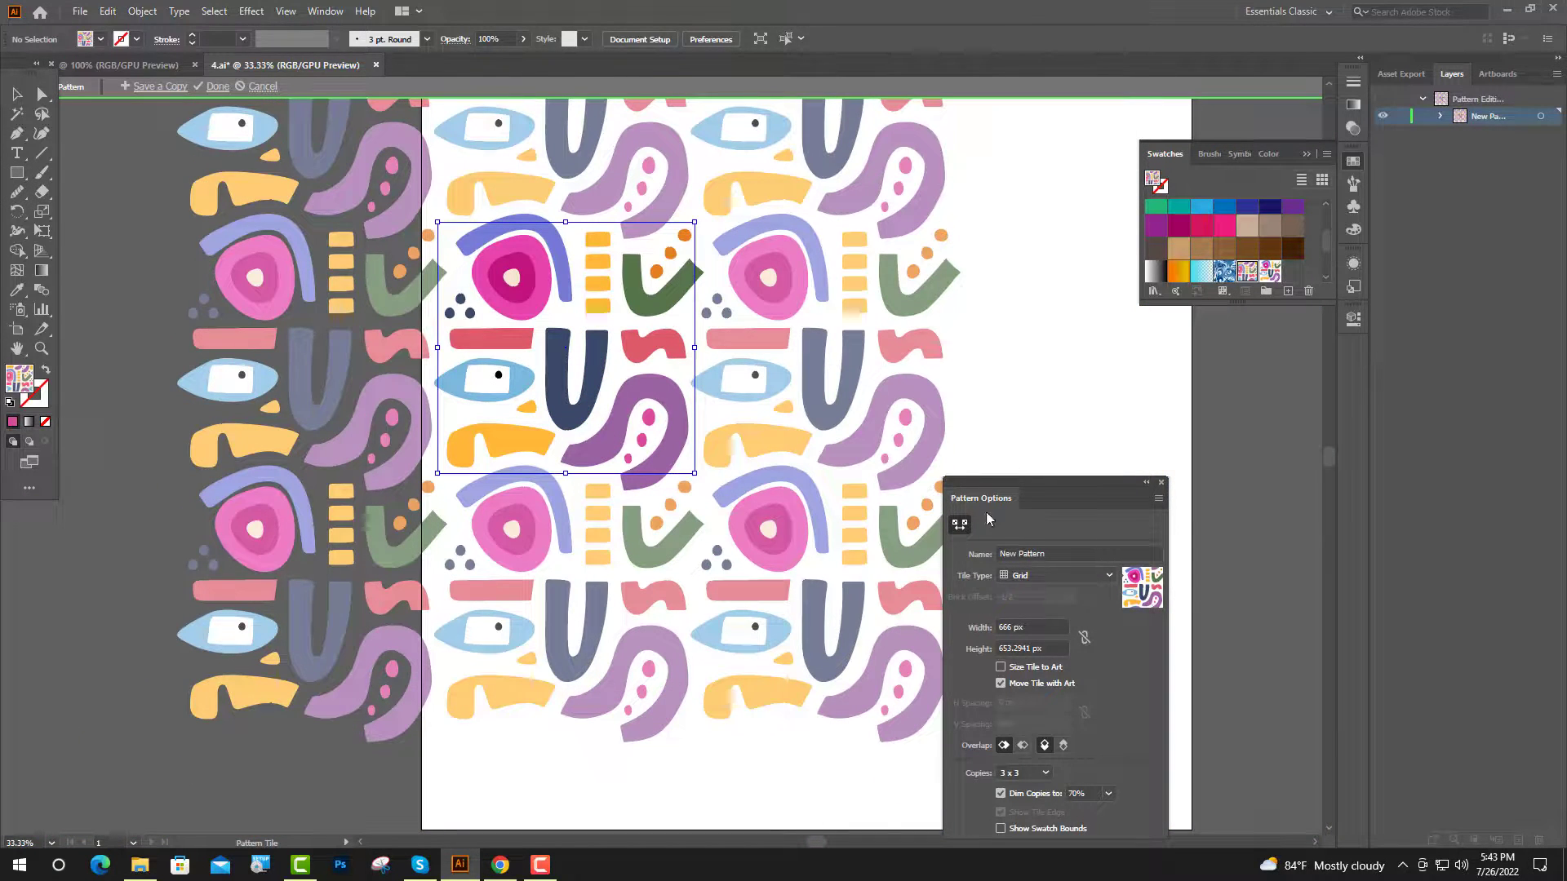
click(1163, 483)
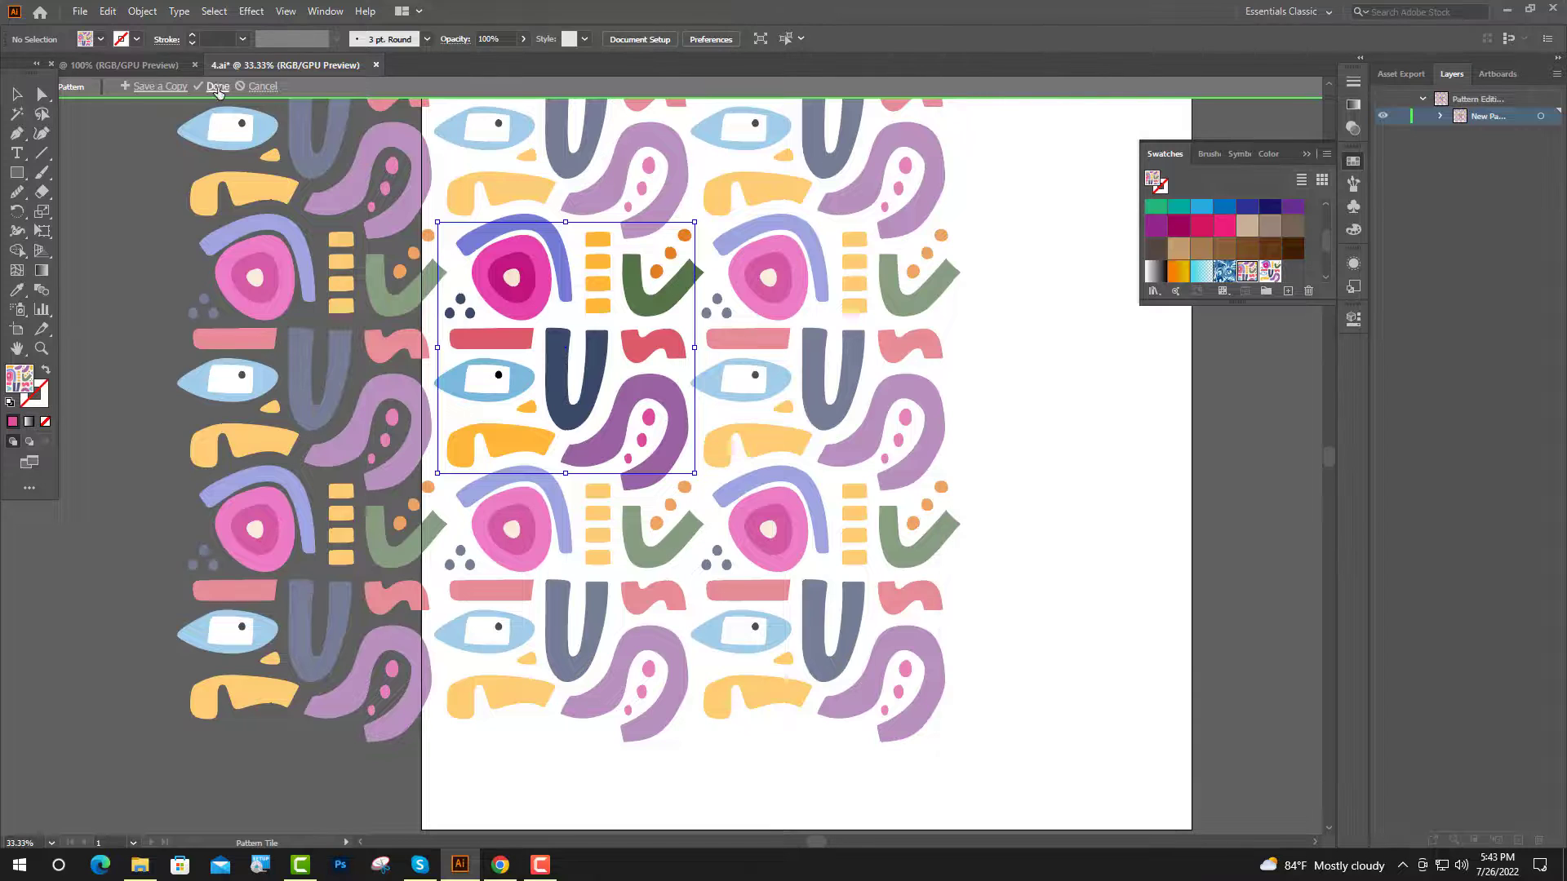
click(219, 87)
Delete the original painted shapes and cover the whole artboard with a rectangle filled with the new pattern swatch
drag(441, 112, 796, 423)
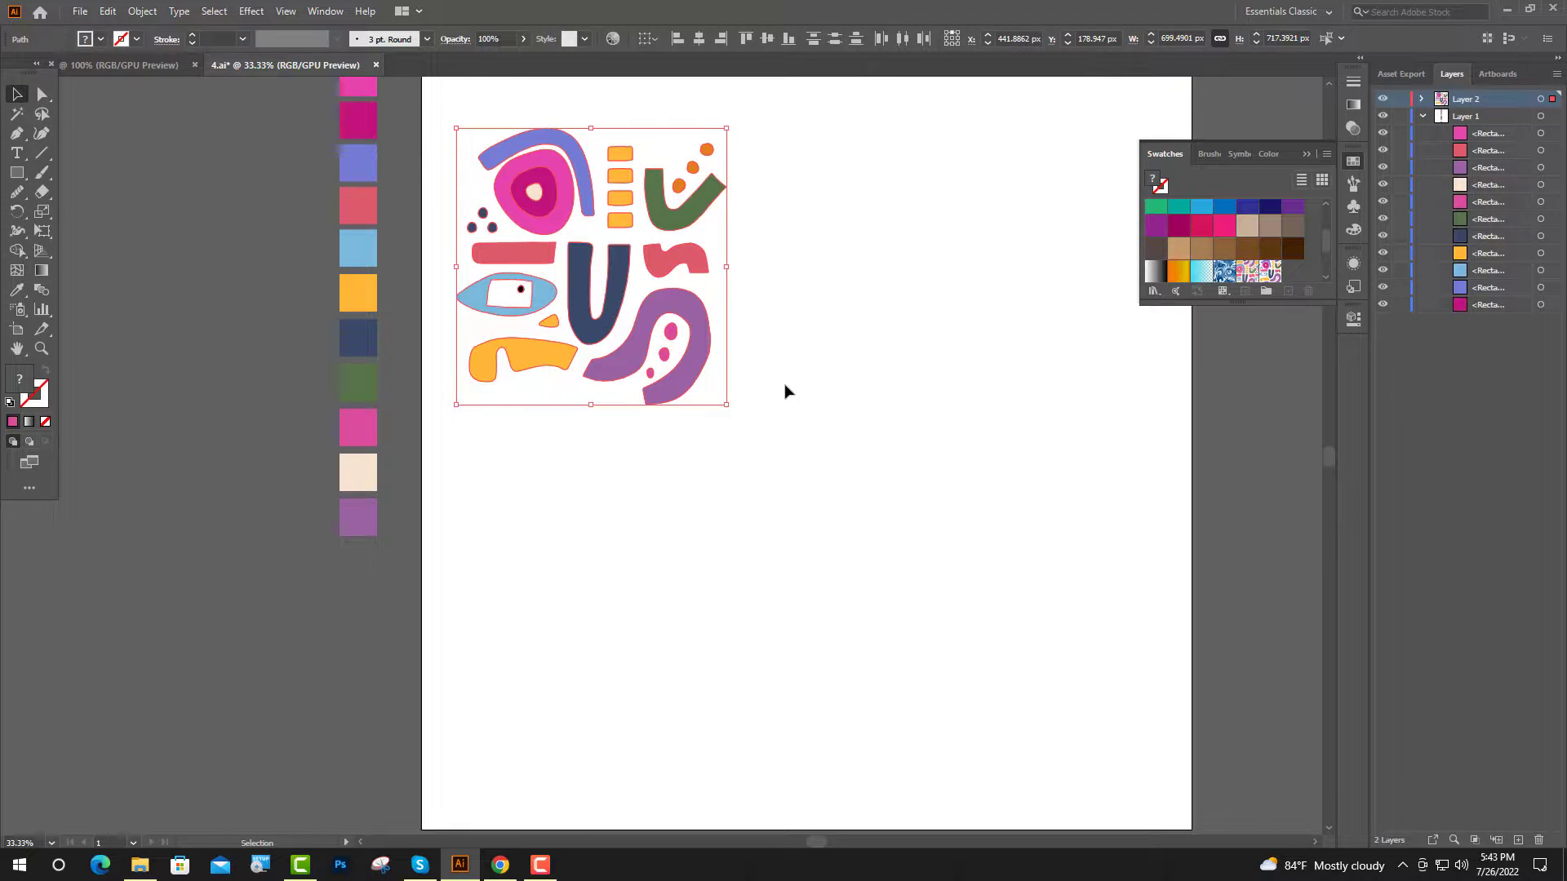
key(Delete)
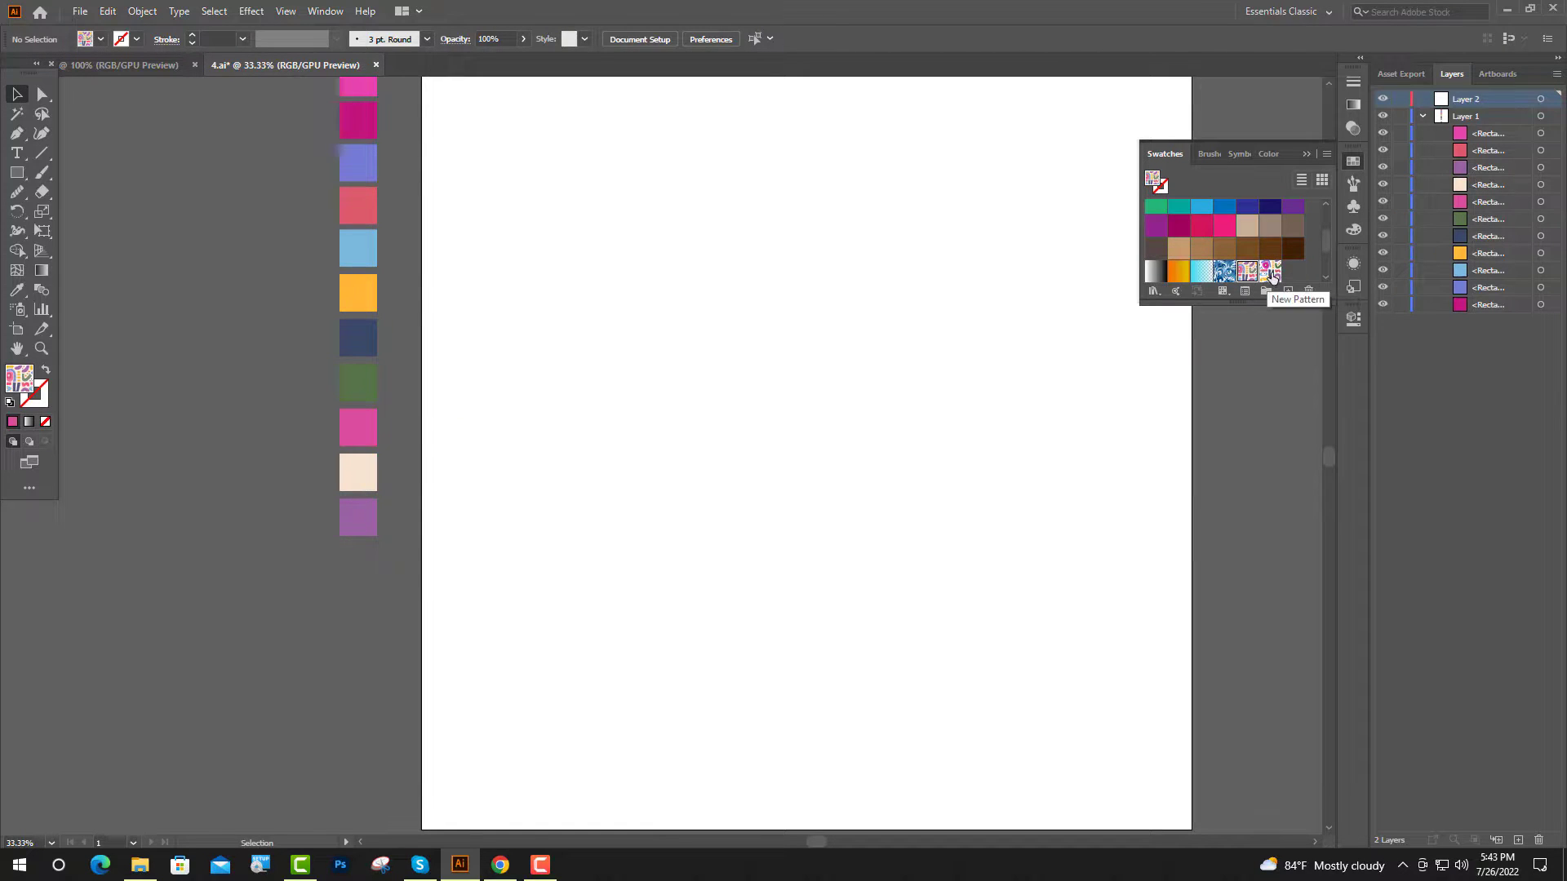
click(1271, 272)
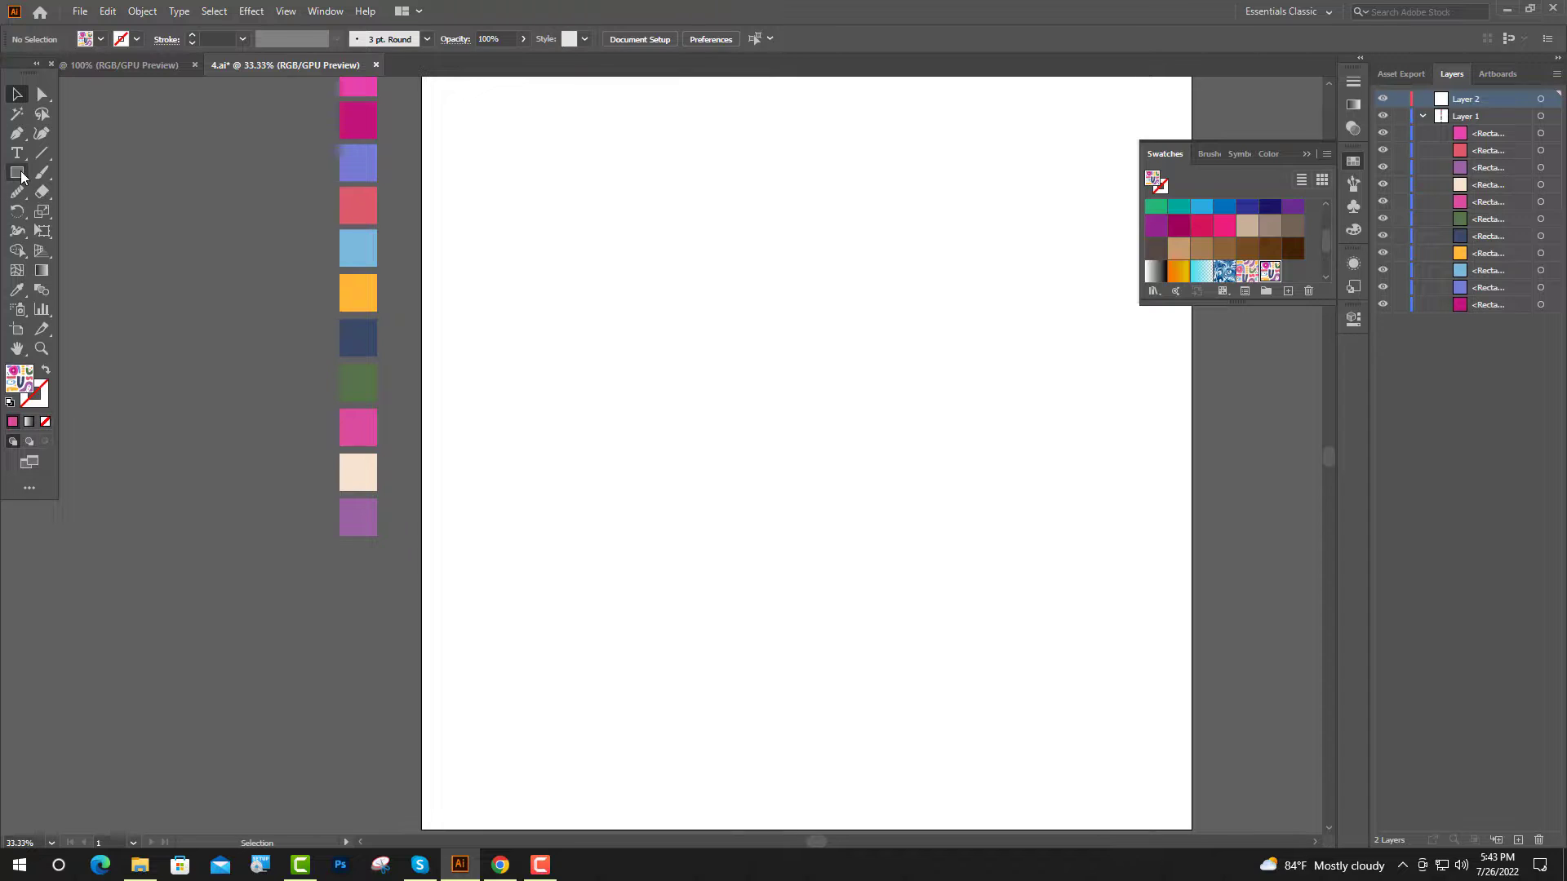
key(ctrl+minus)
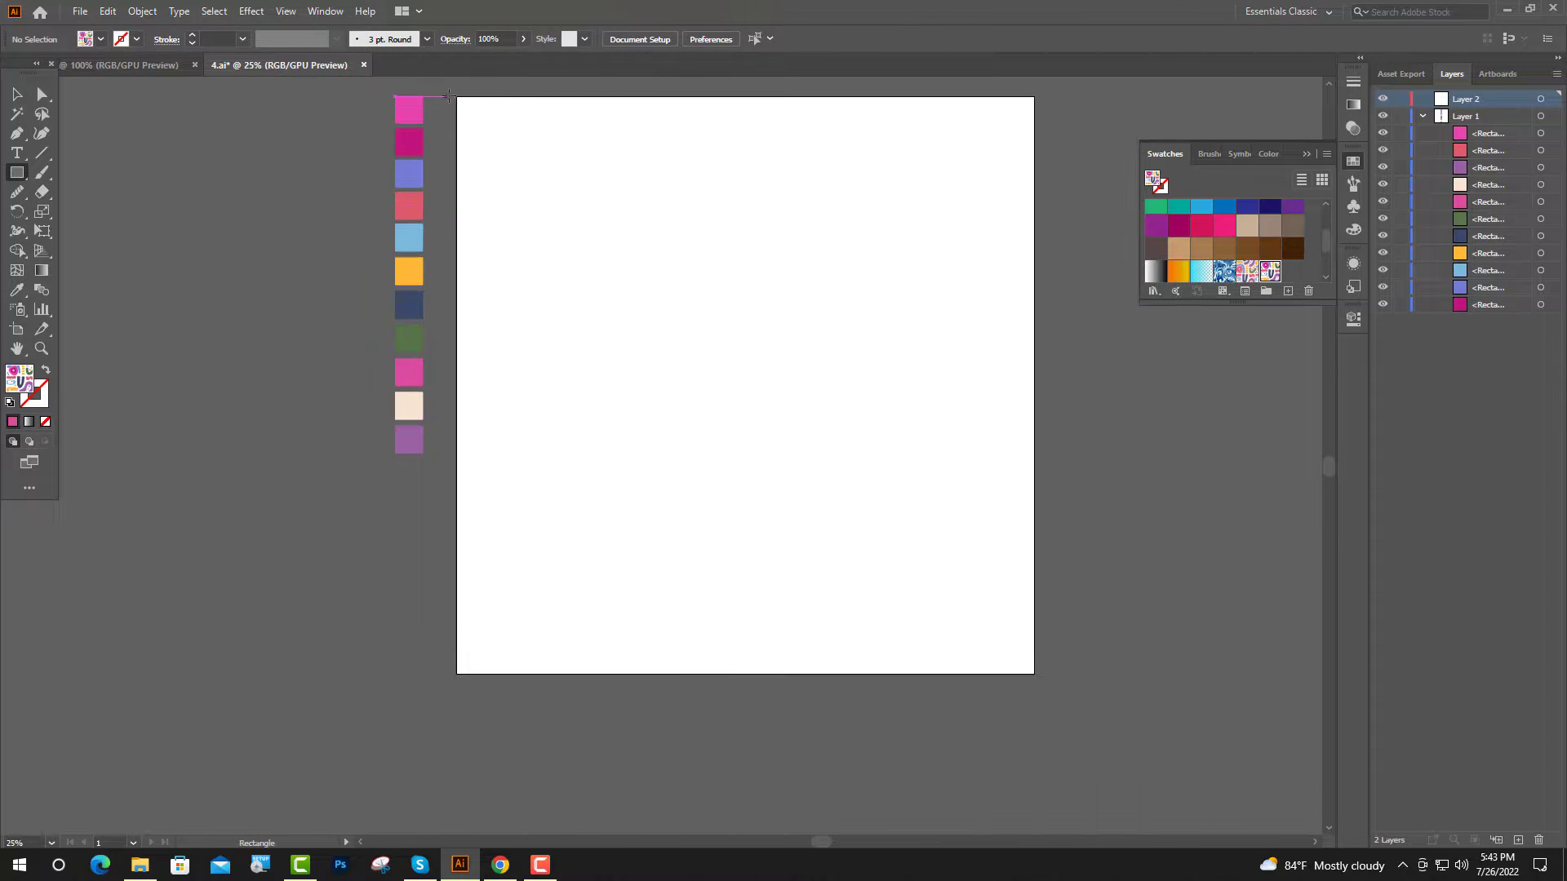
drag(462, 102, 1035, 675)
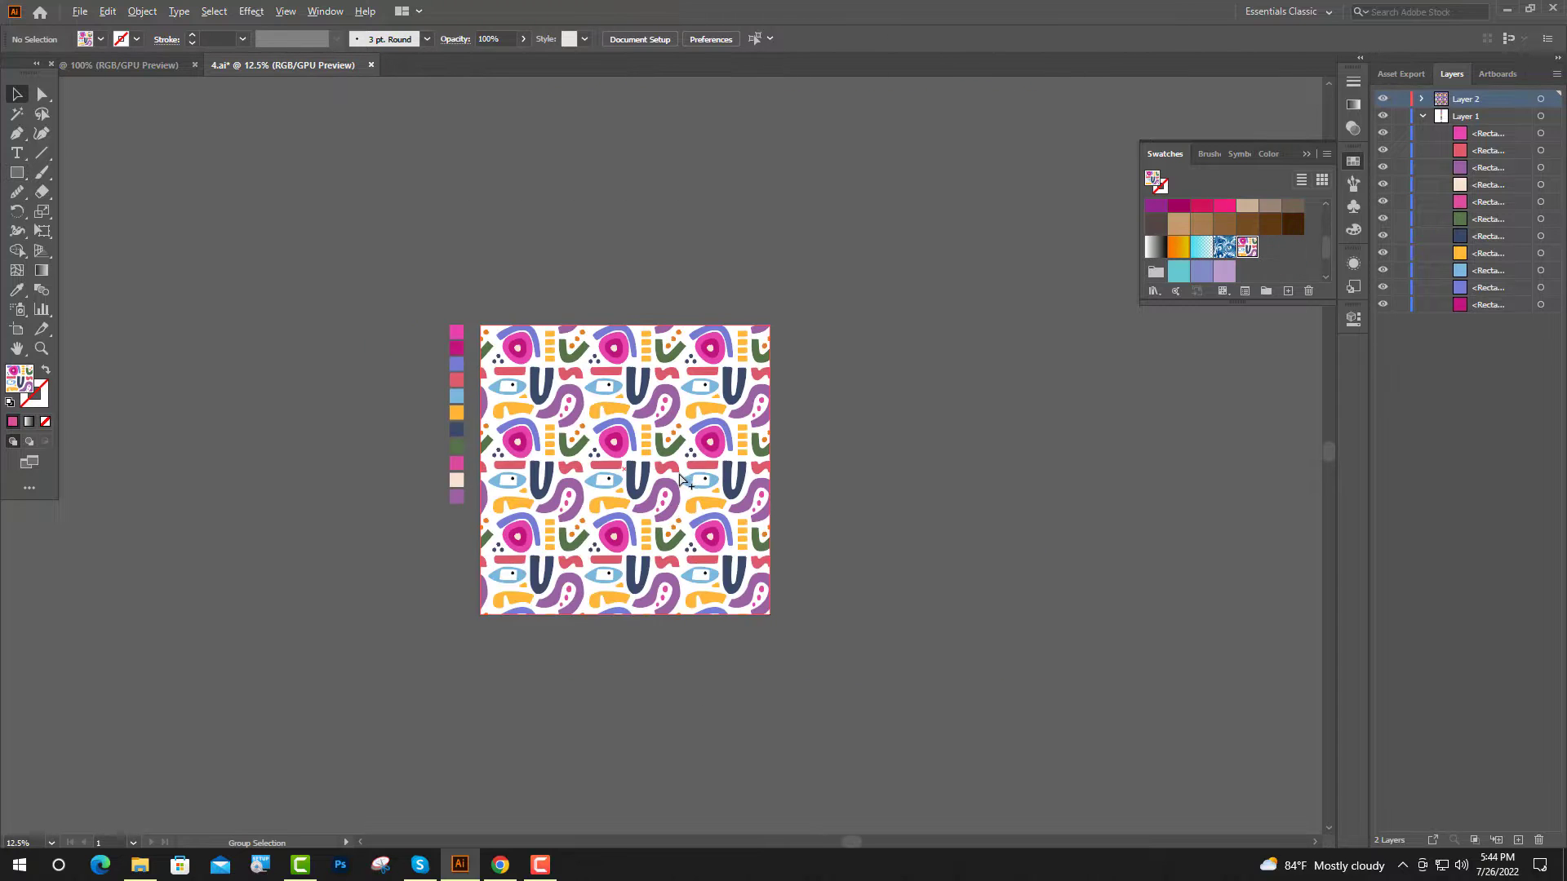
Save the document with the finished pattern
scroll(674, 471, up, 1)
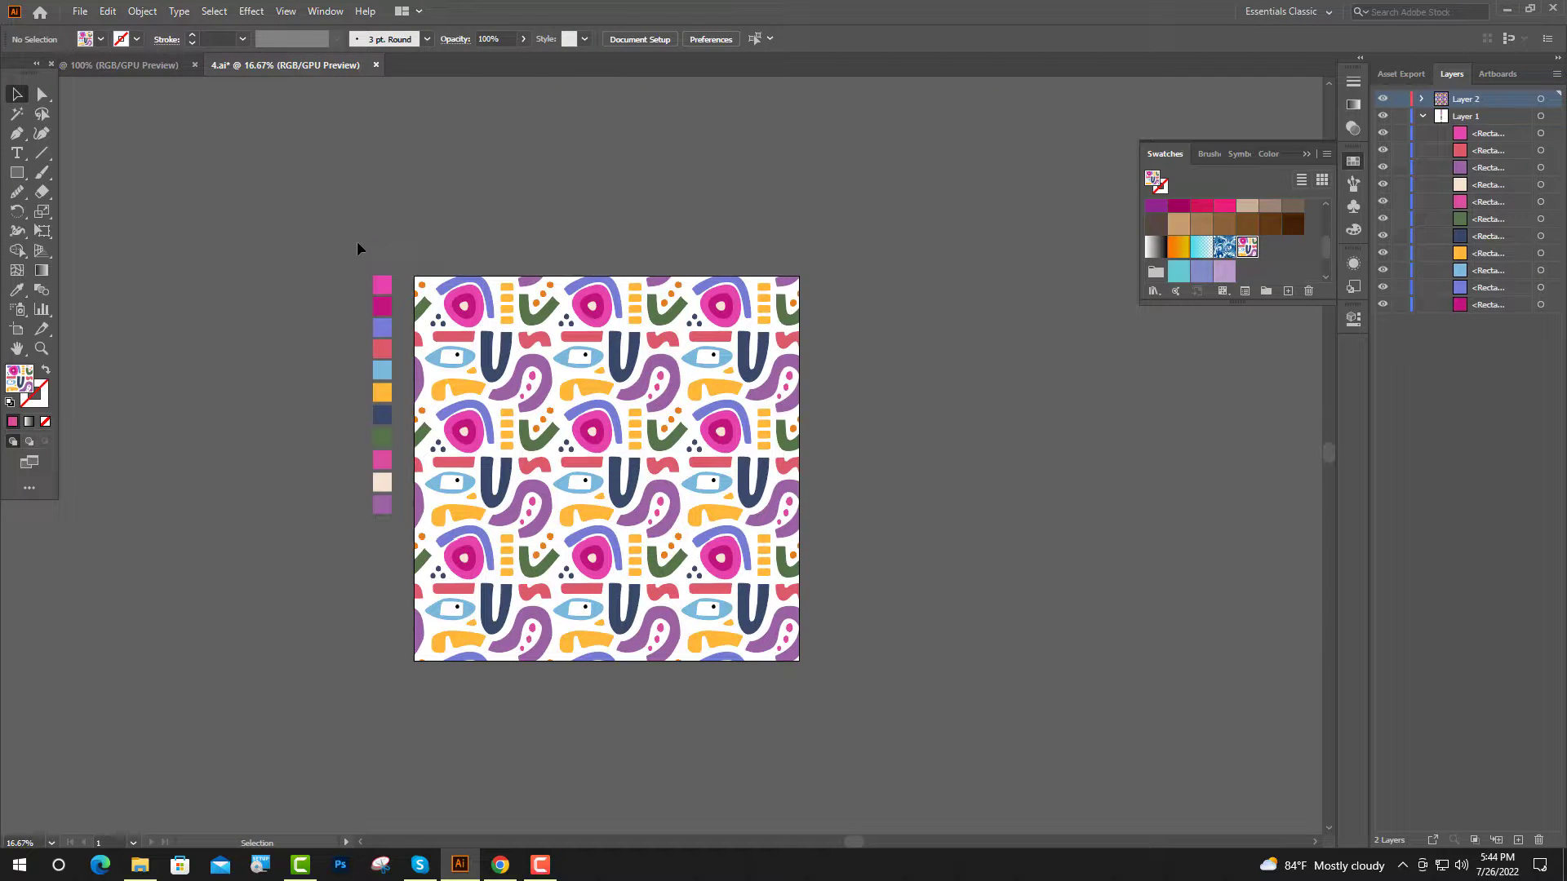
key(a)
key(ctrl+s)
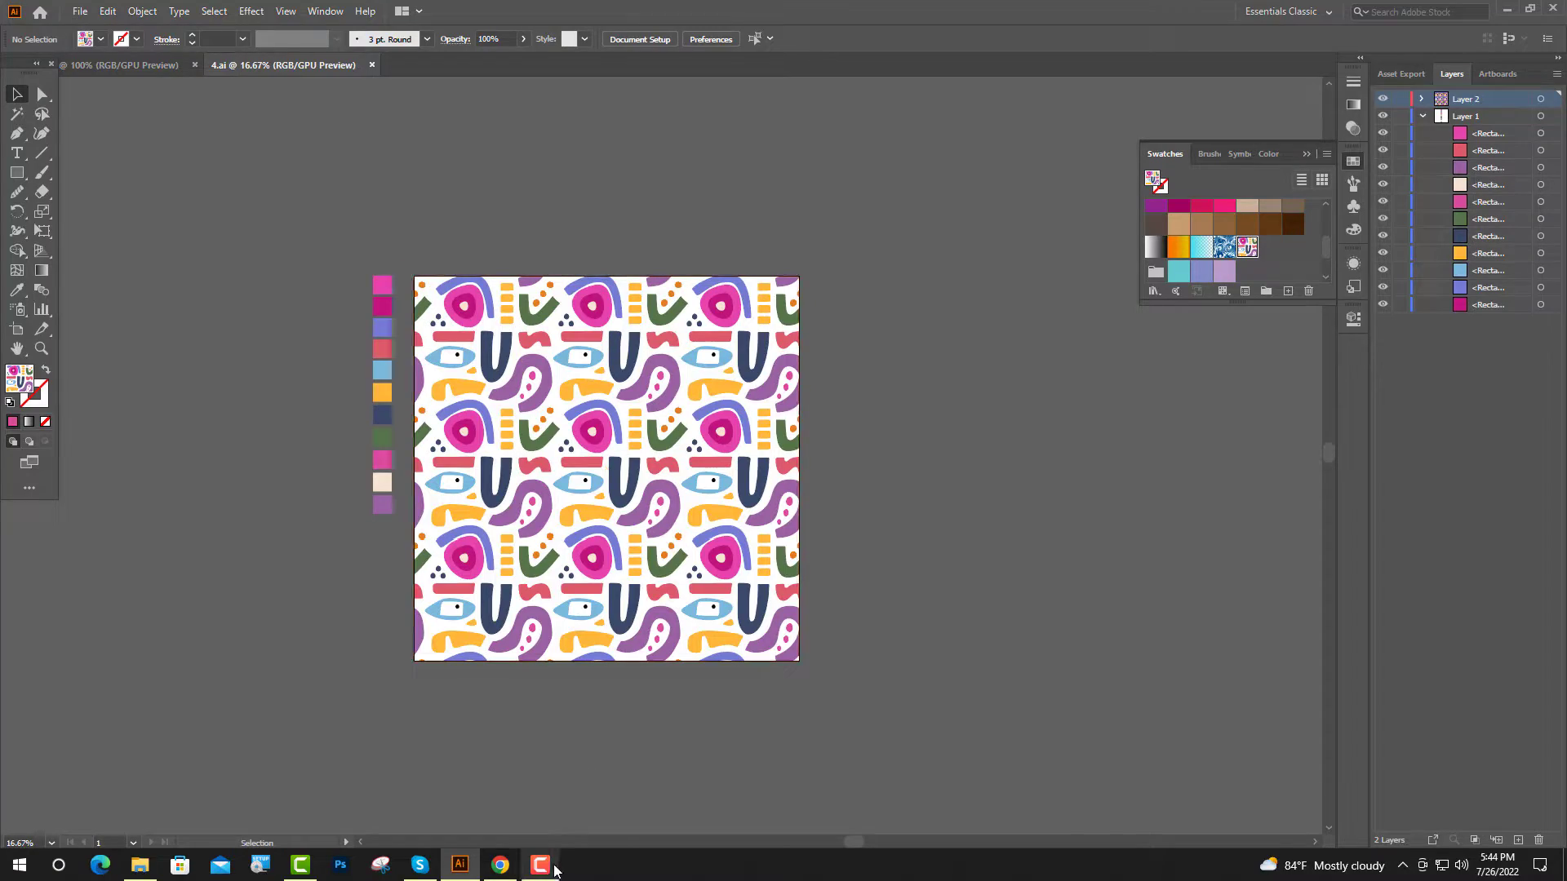